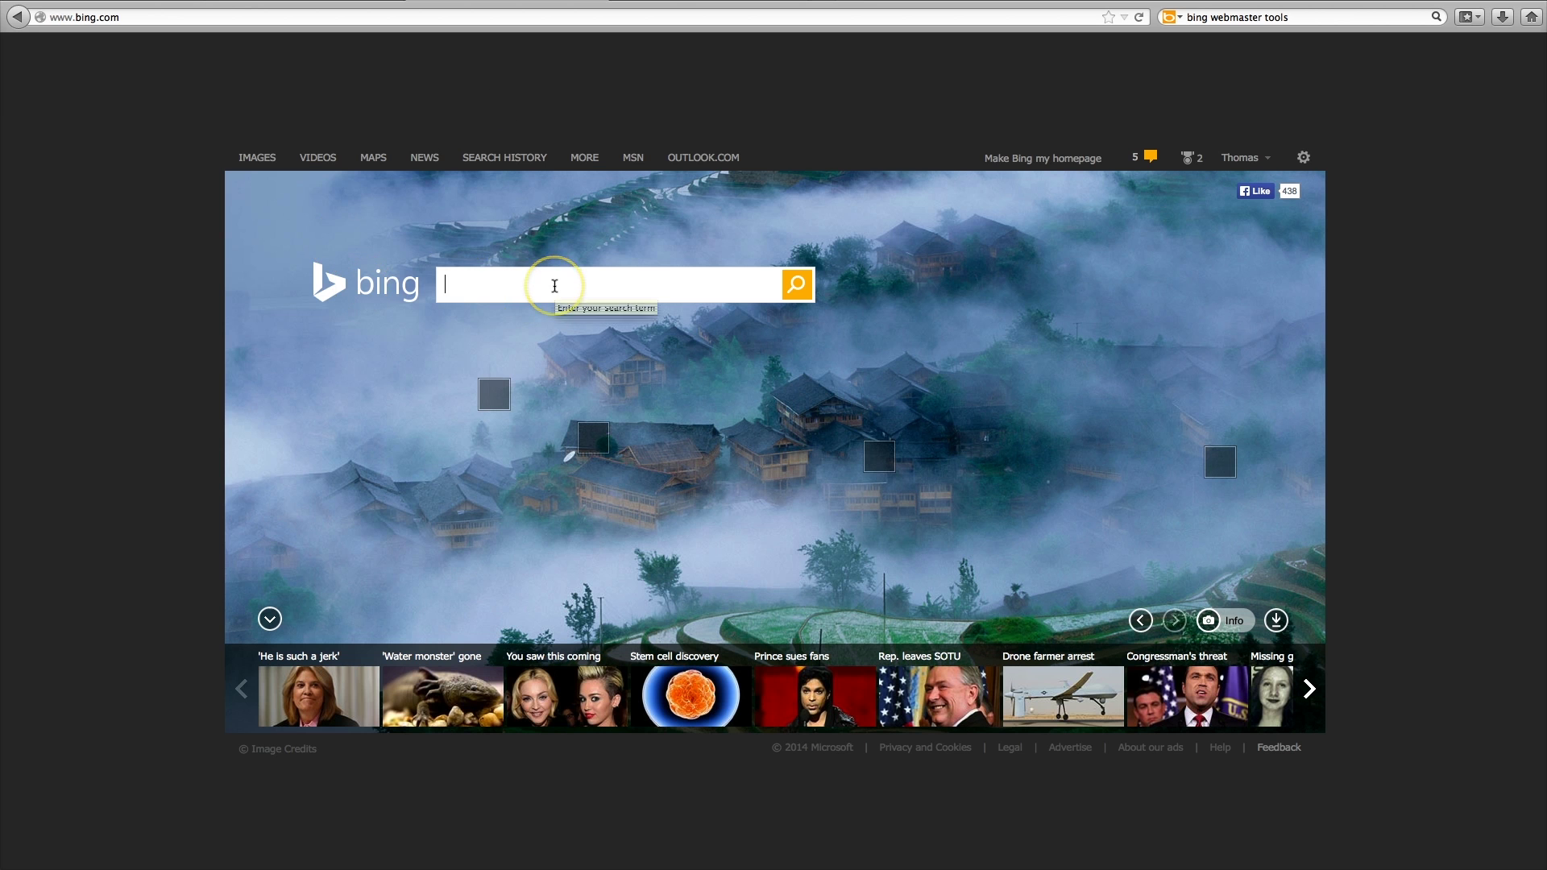
Search Bing for 'webmaster tools' and open the Bing Webmaster Tools result
text(we)
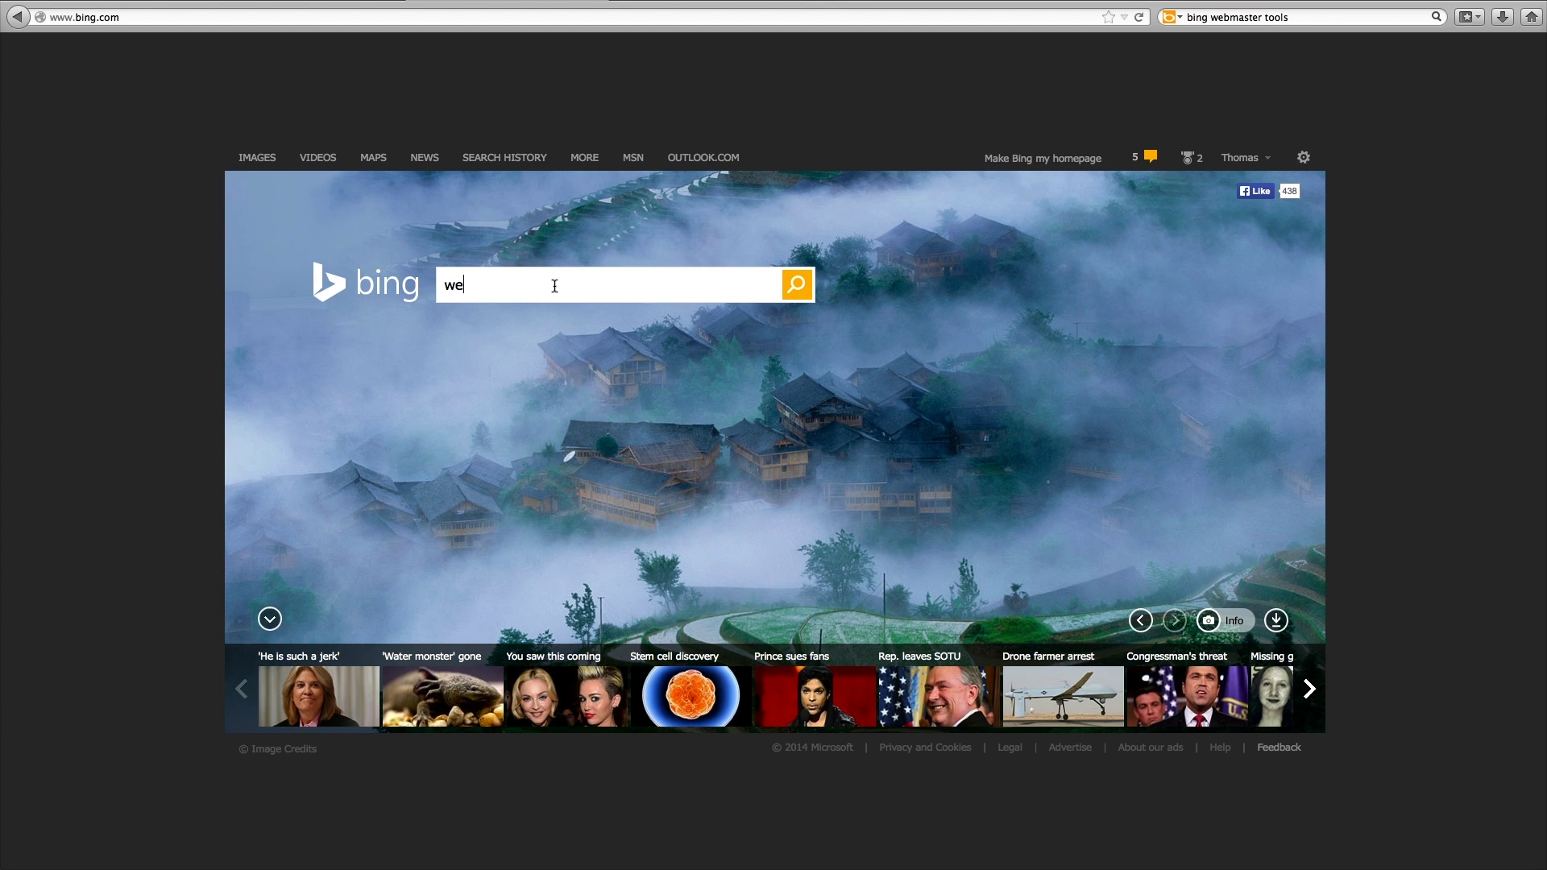
text(bmaster tools)
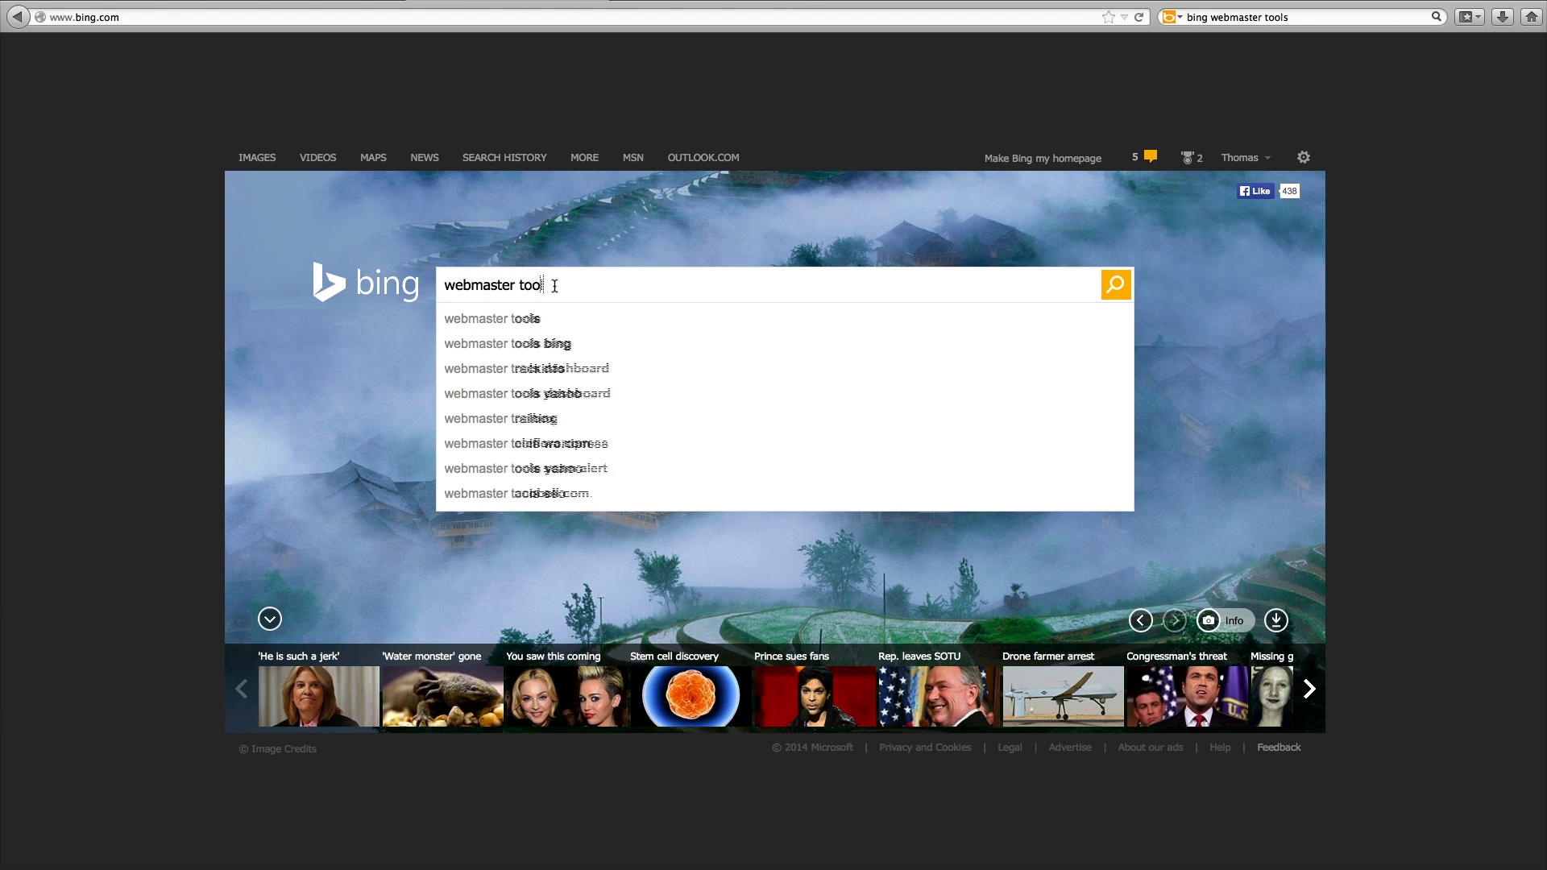
key(Return)
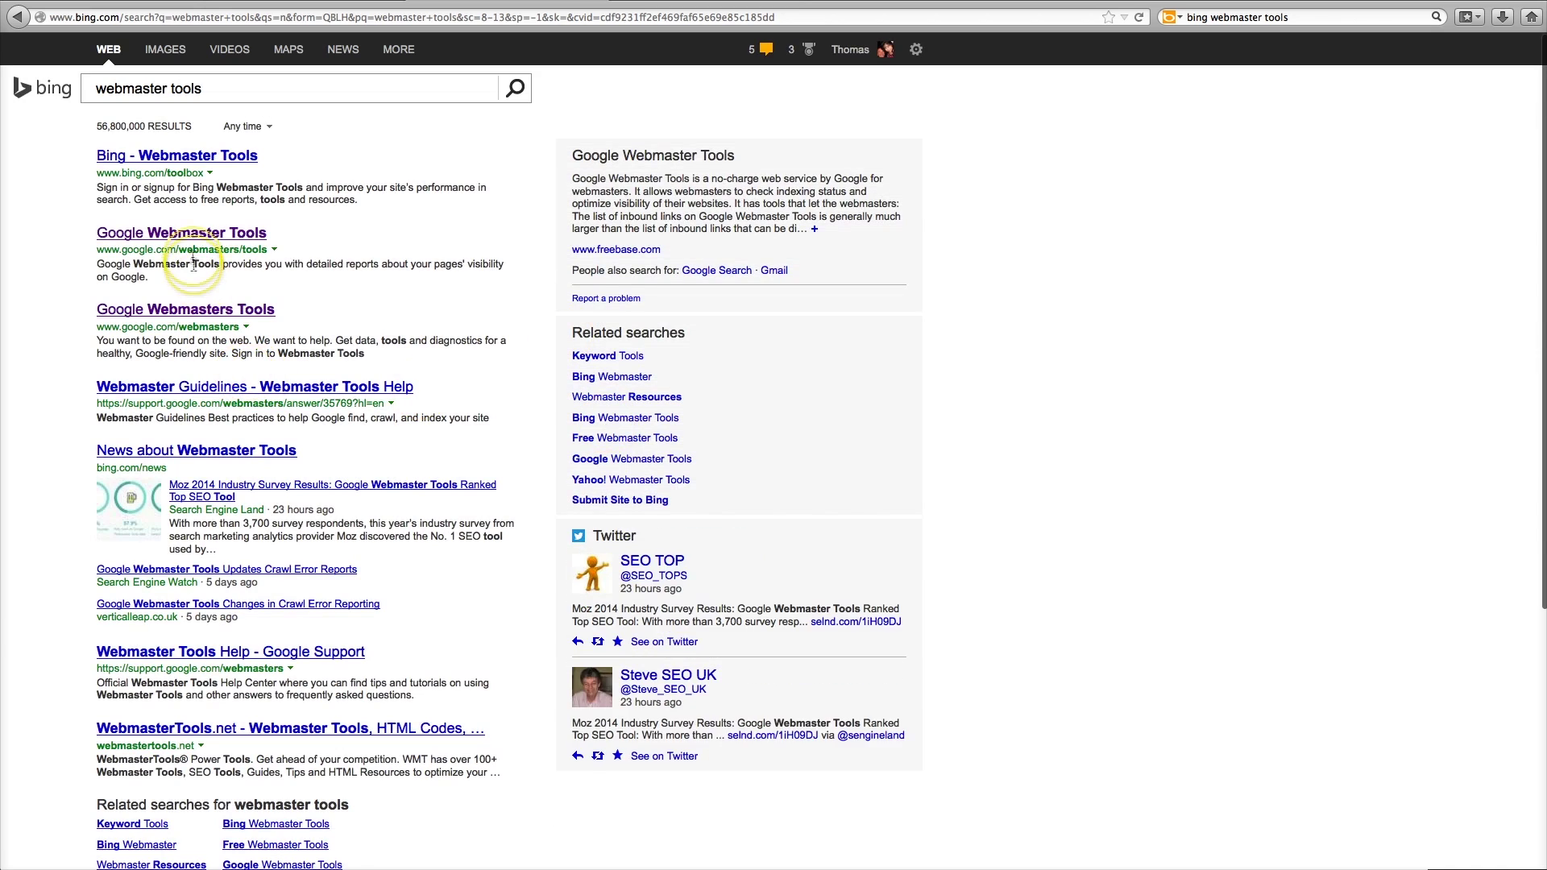
click(161, 157)
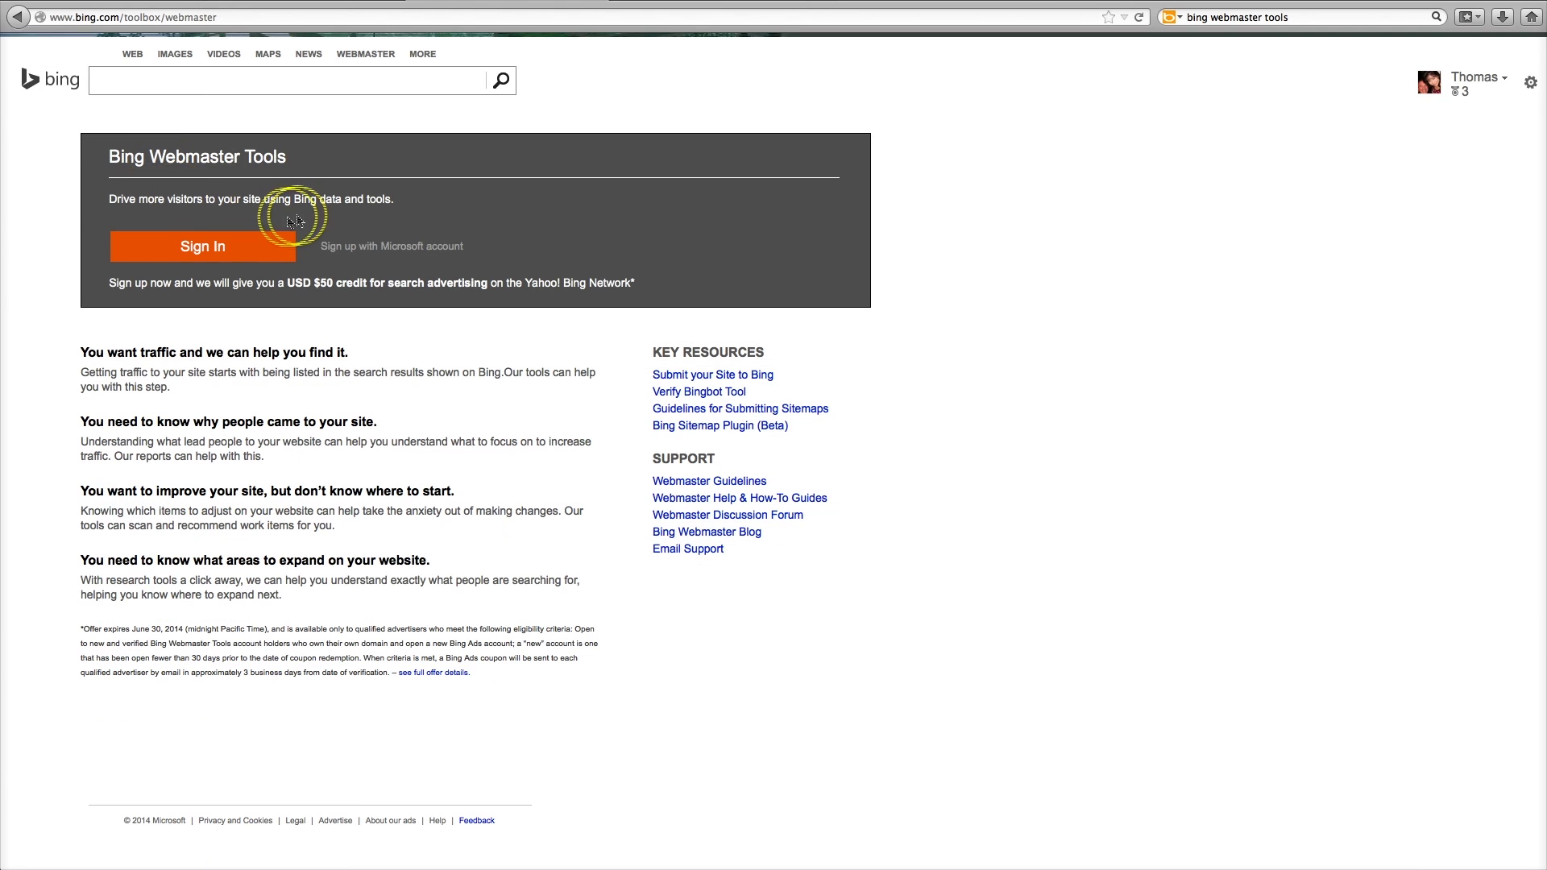
click(194, 252)
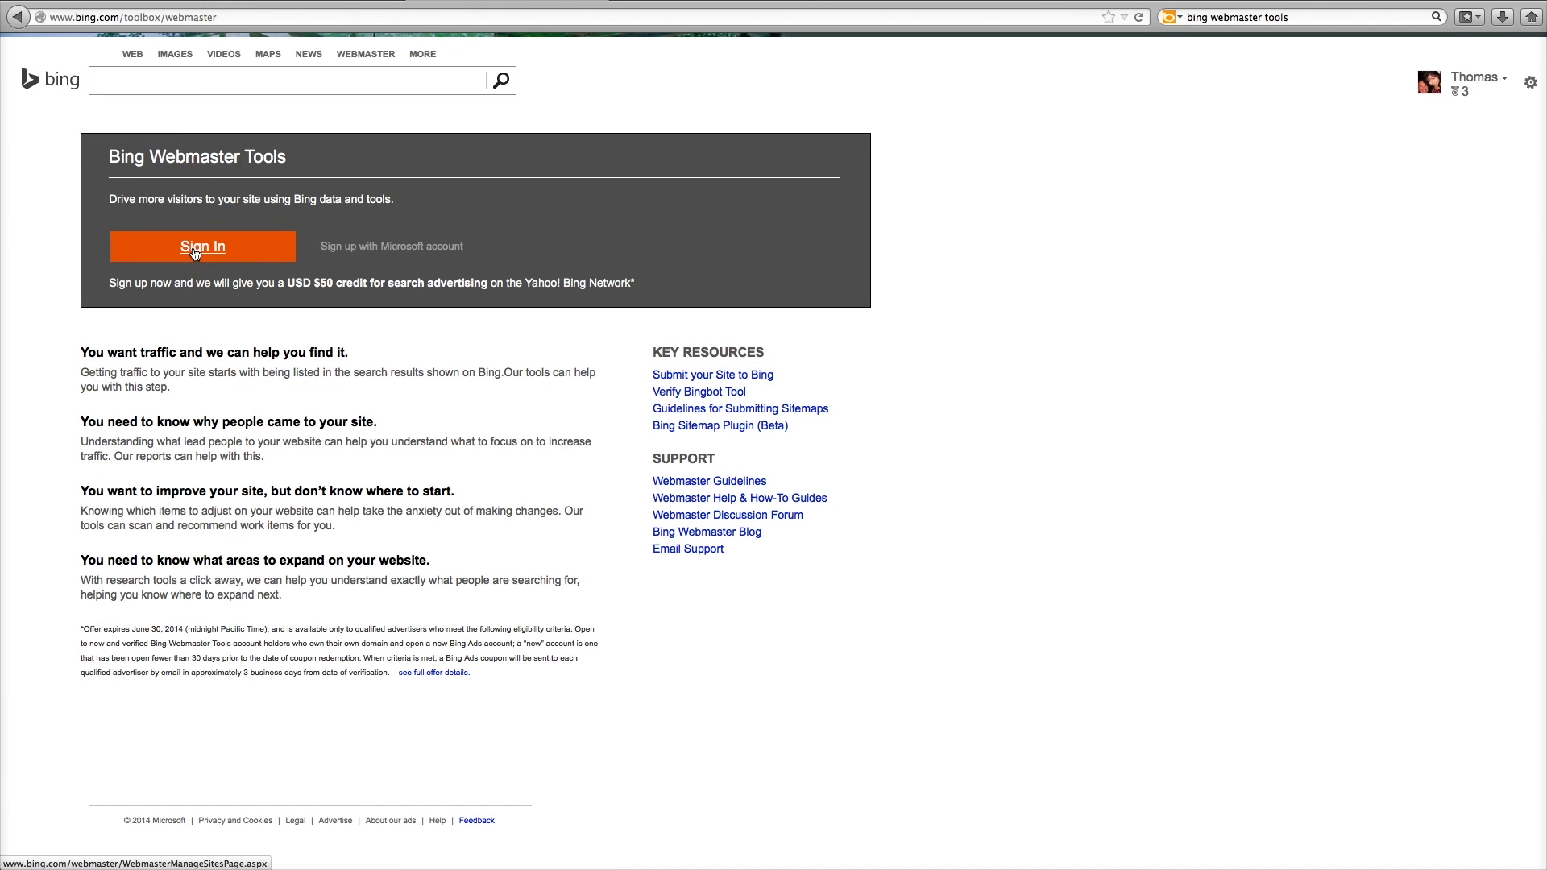
Sign in to reach the My Sites page, select the site URL field, then go to the Galleon Group tab
click(194, 251)
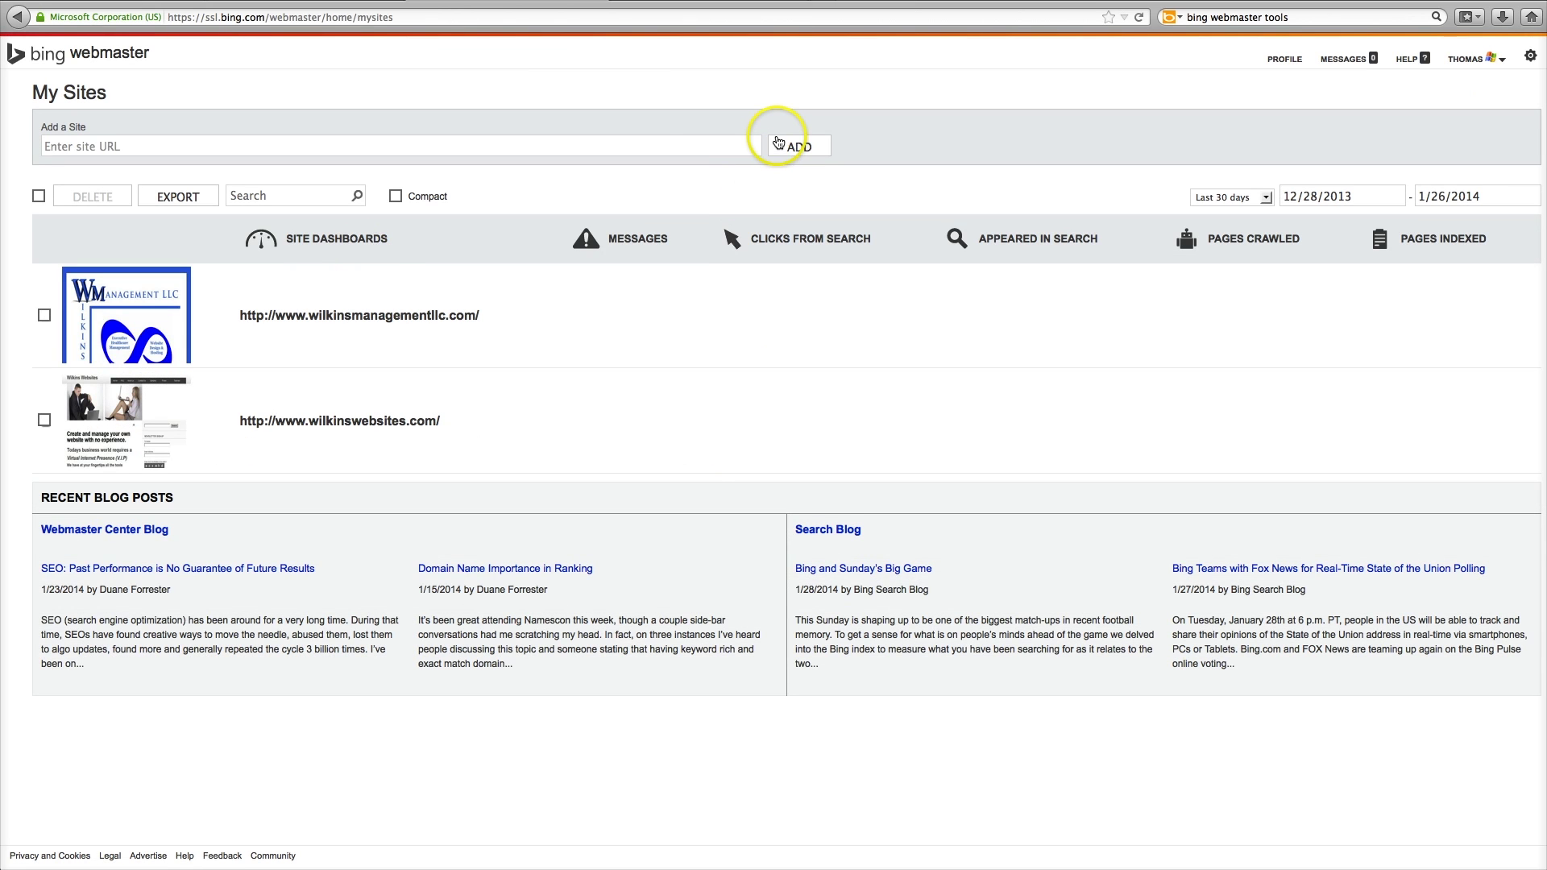
click(598, 138)
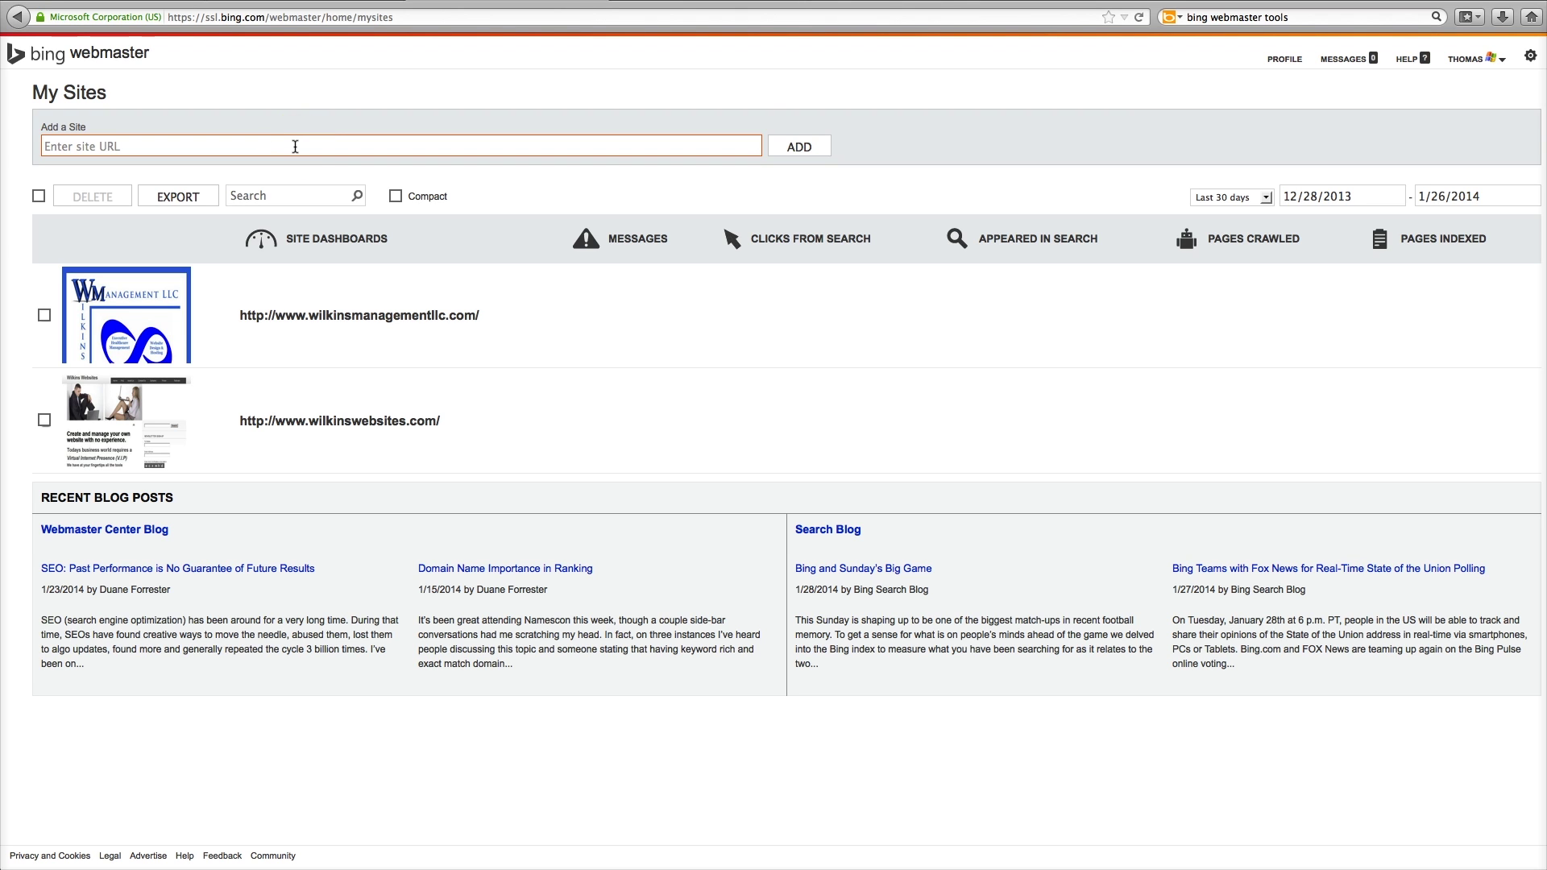
click(353, 17)
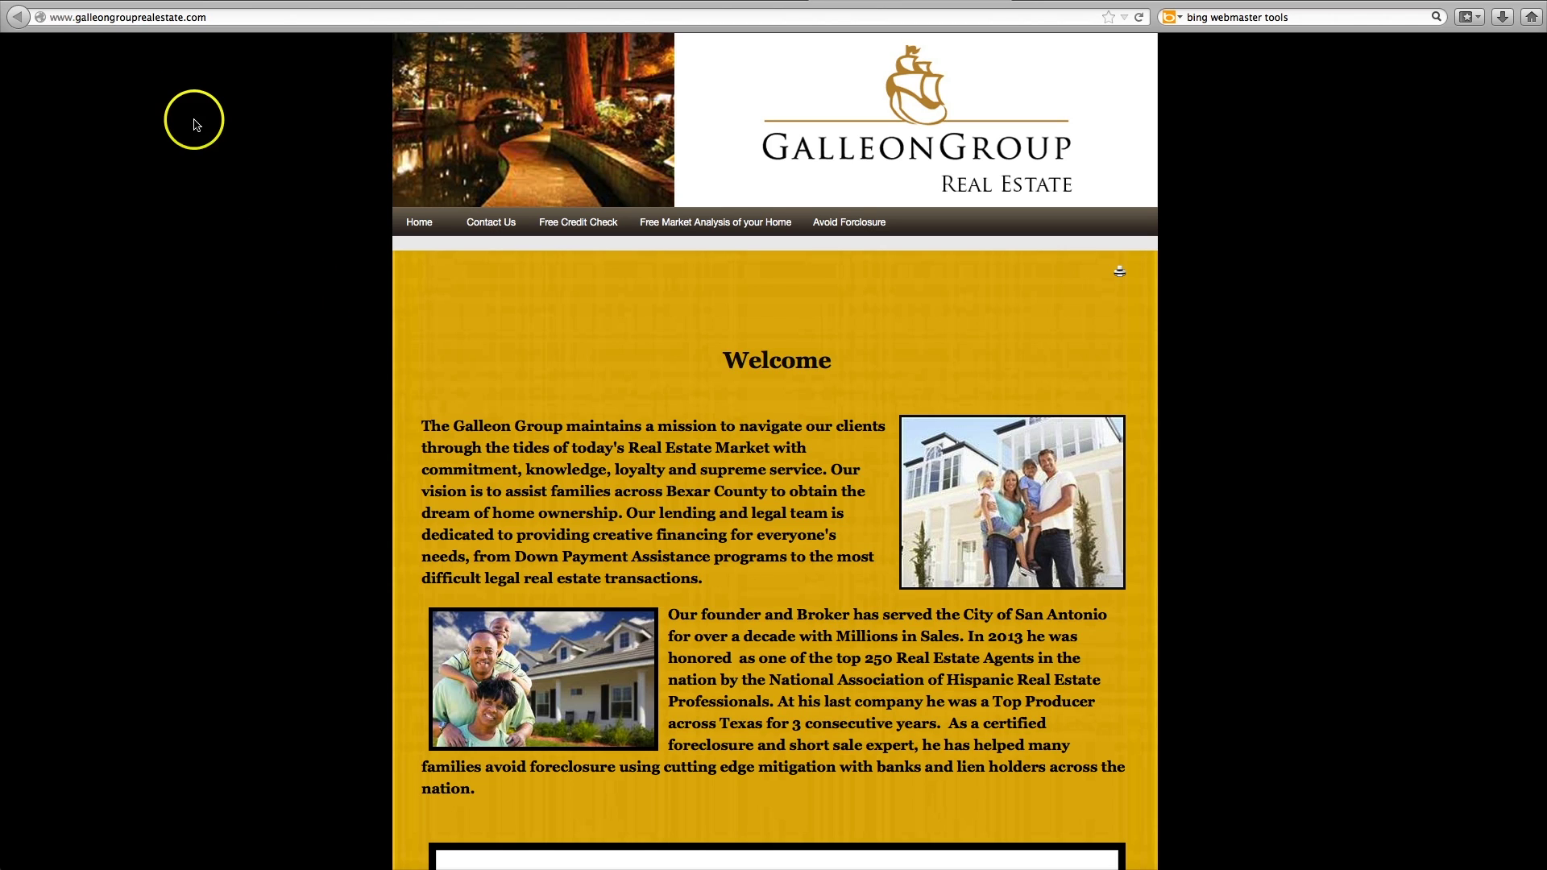
Select the Galleon Group site's full web address in the address bar
click(232, 17)
key(ctrl+c)
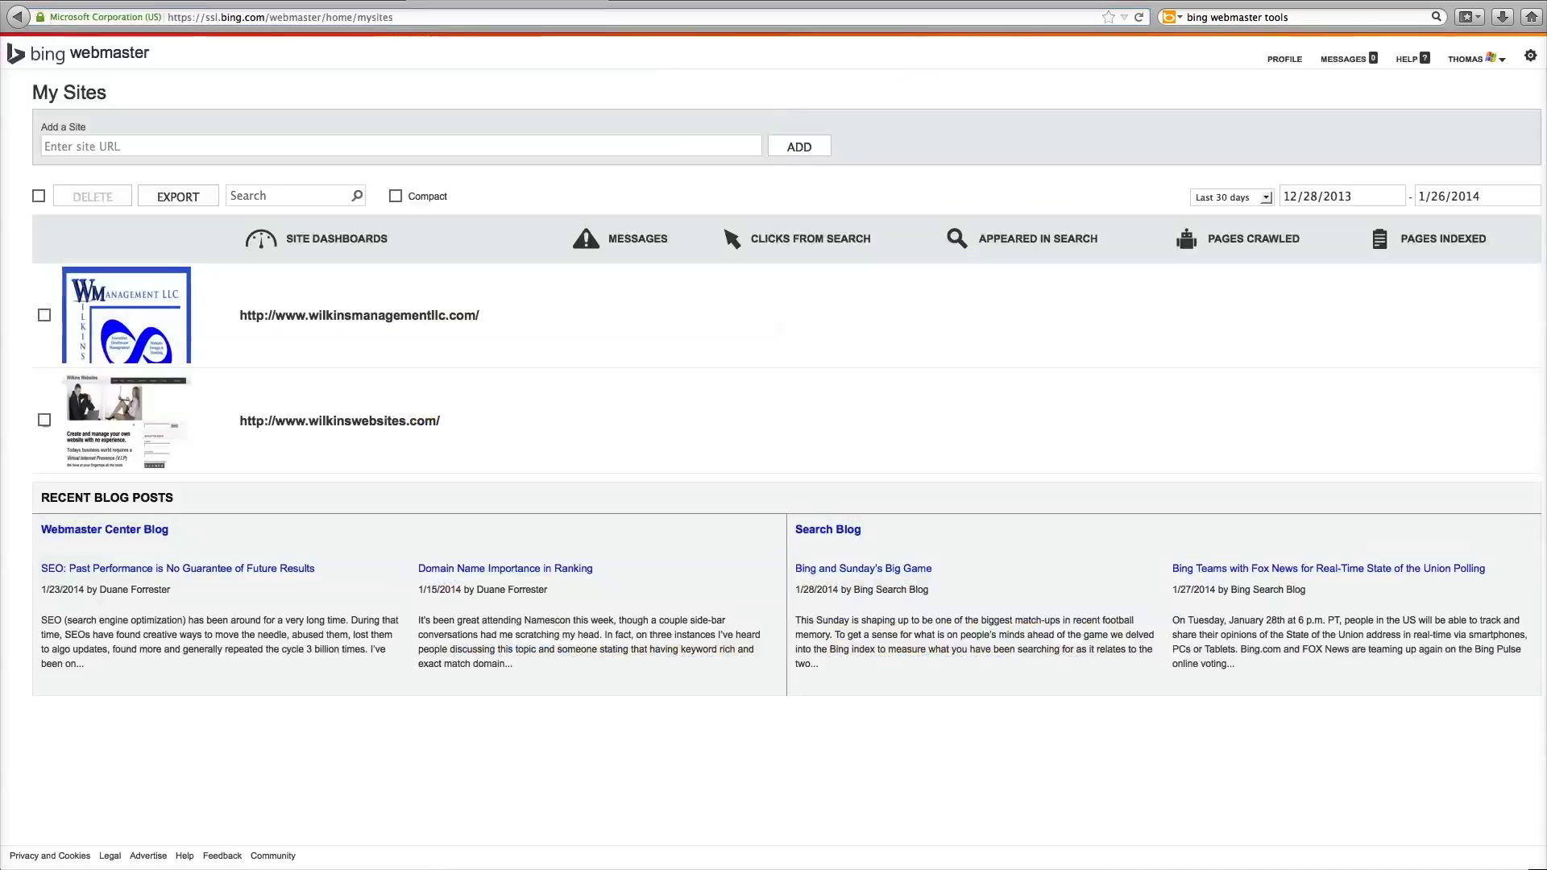
click(286, 150)
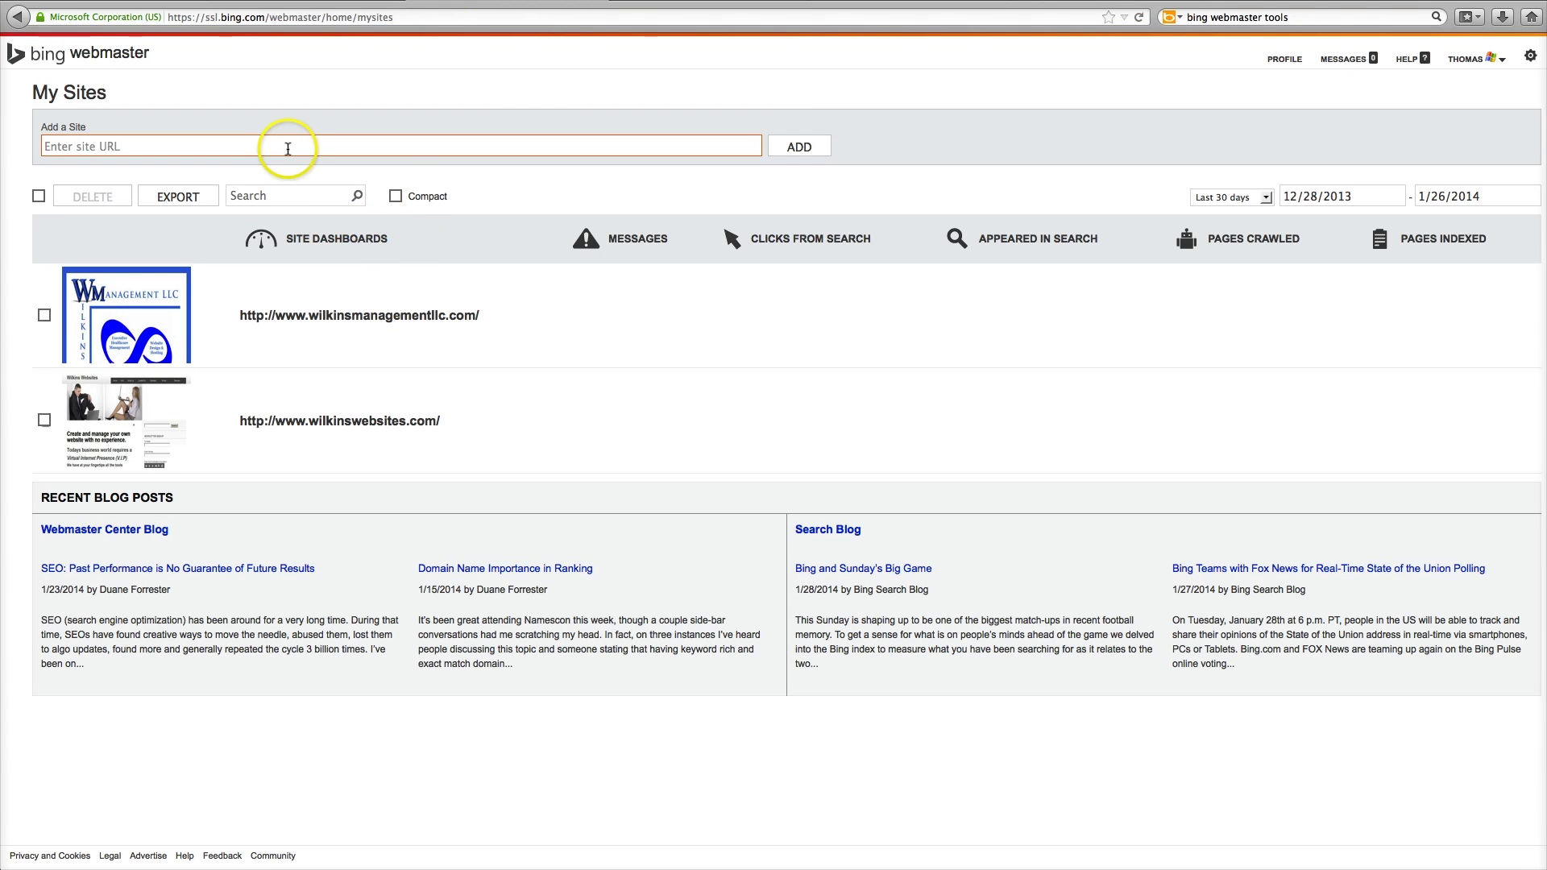
key(ctrl+v)
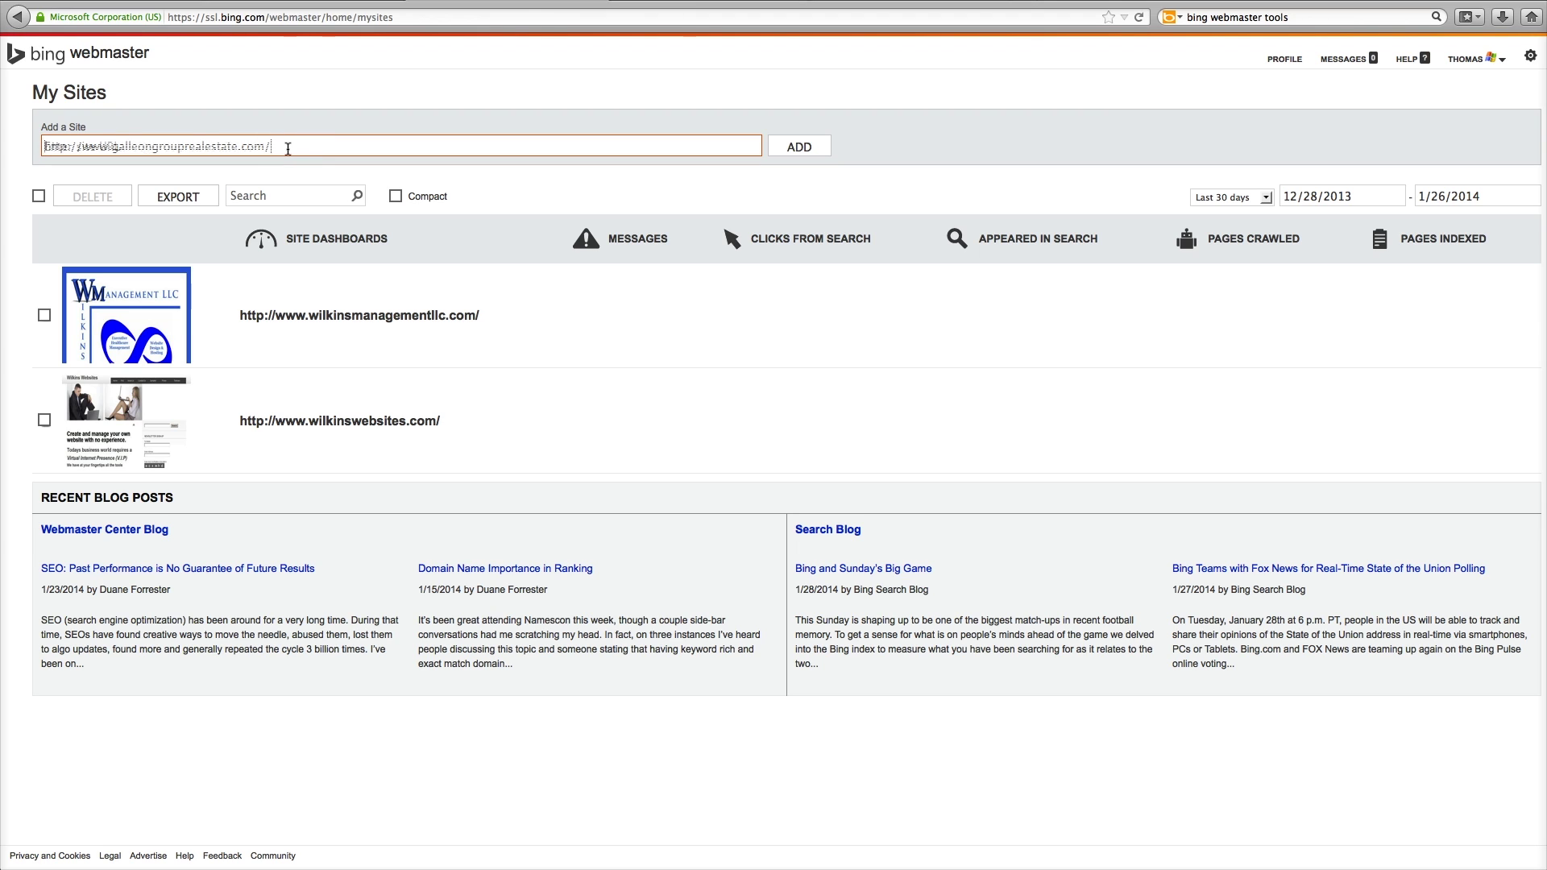
click(794, 159)
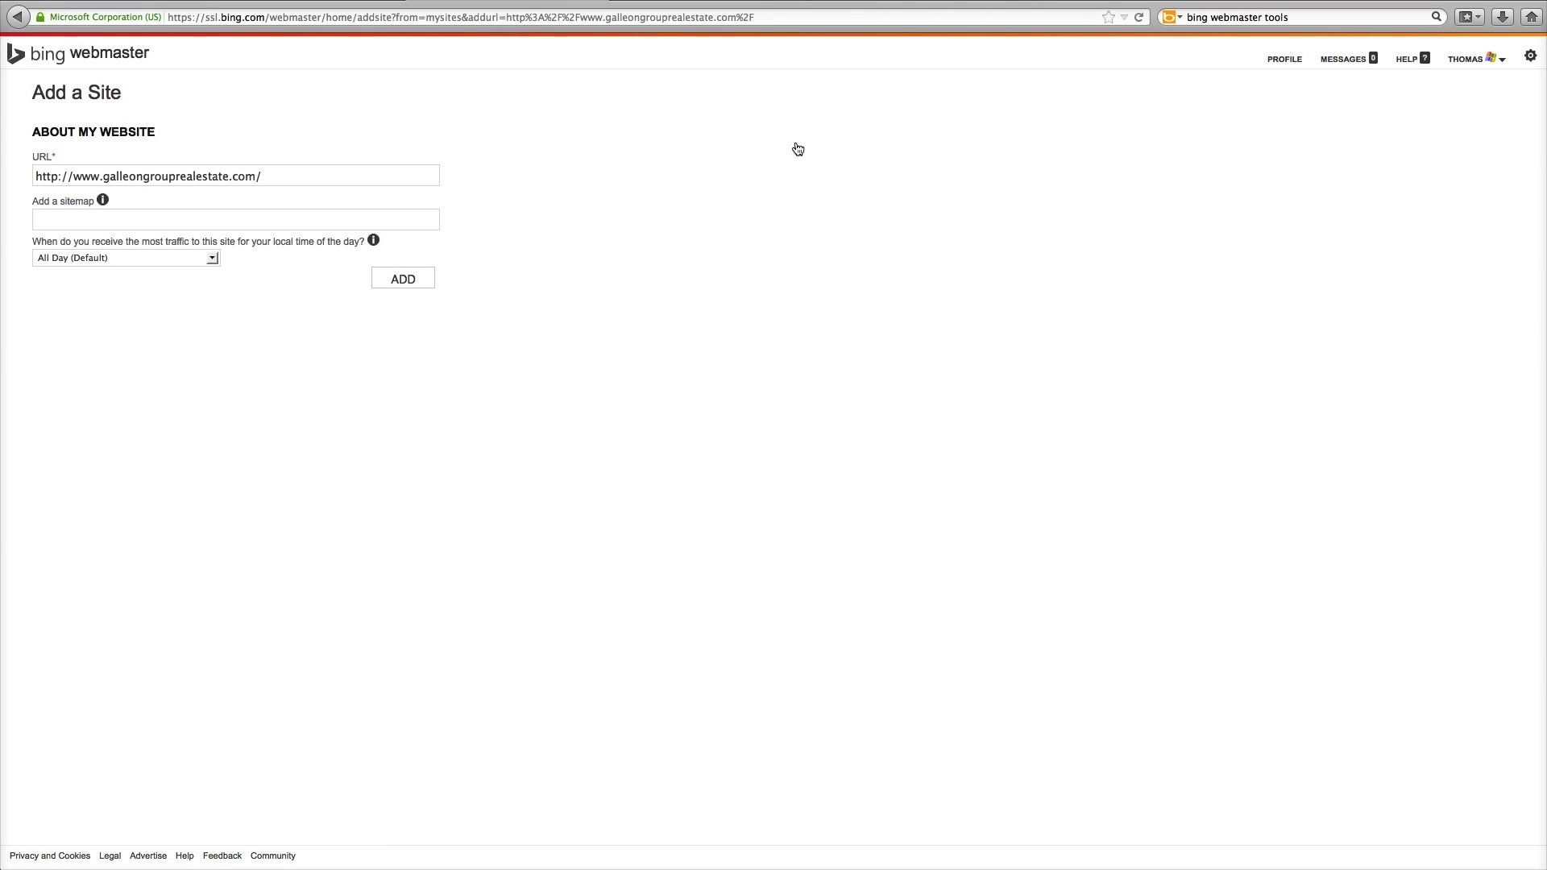
click(276, 176)
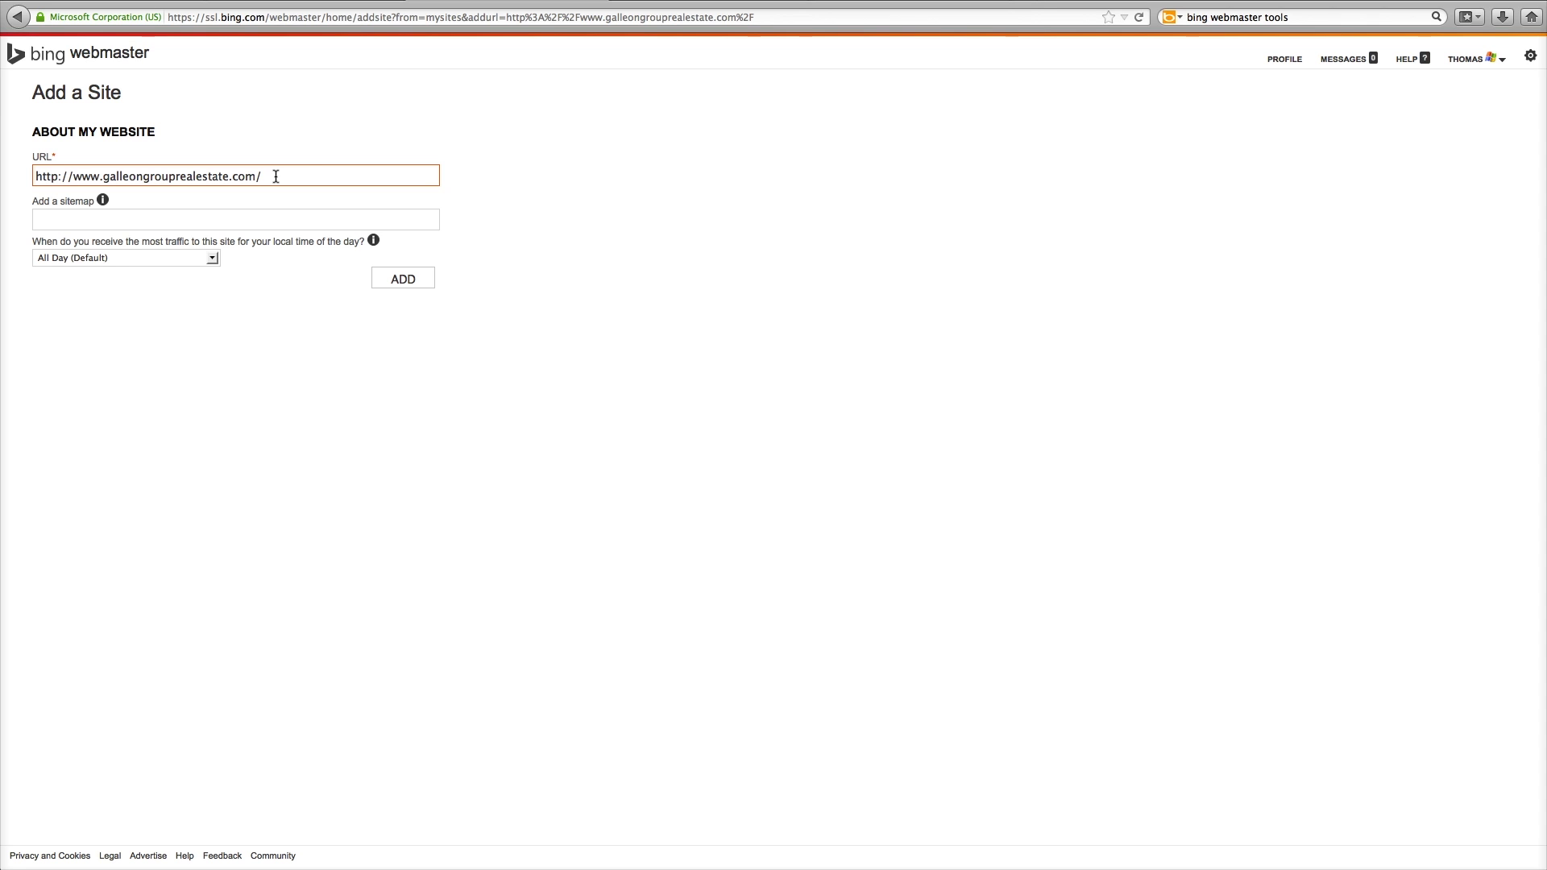
click(255, 215)
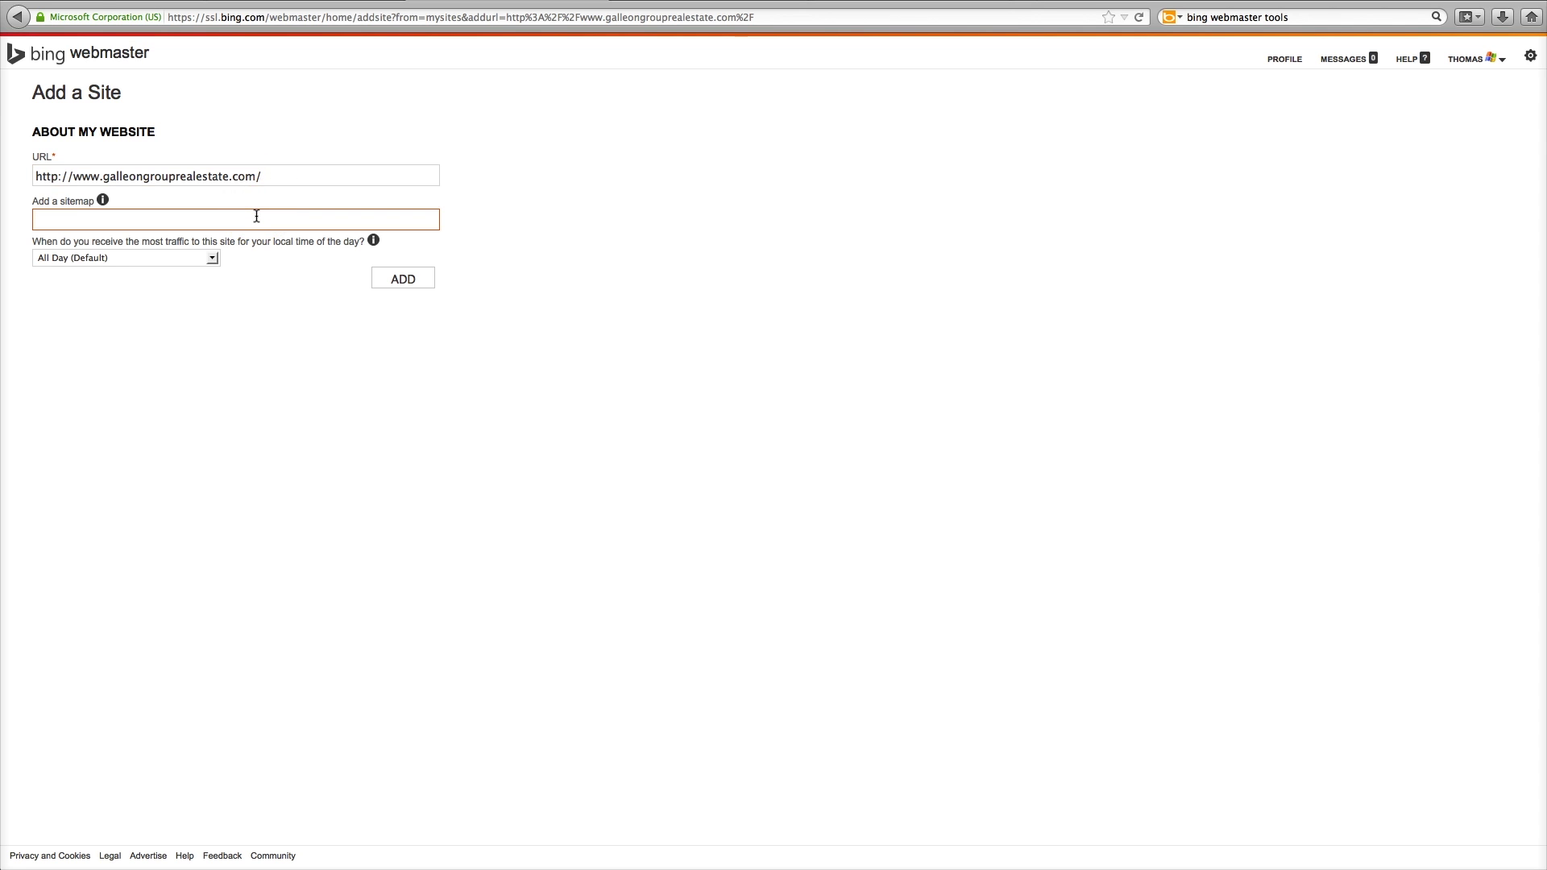
key(super+v)
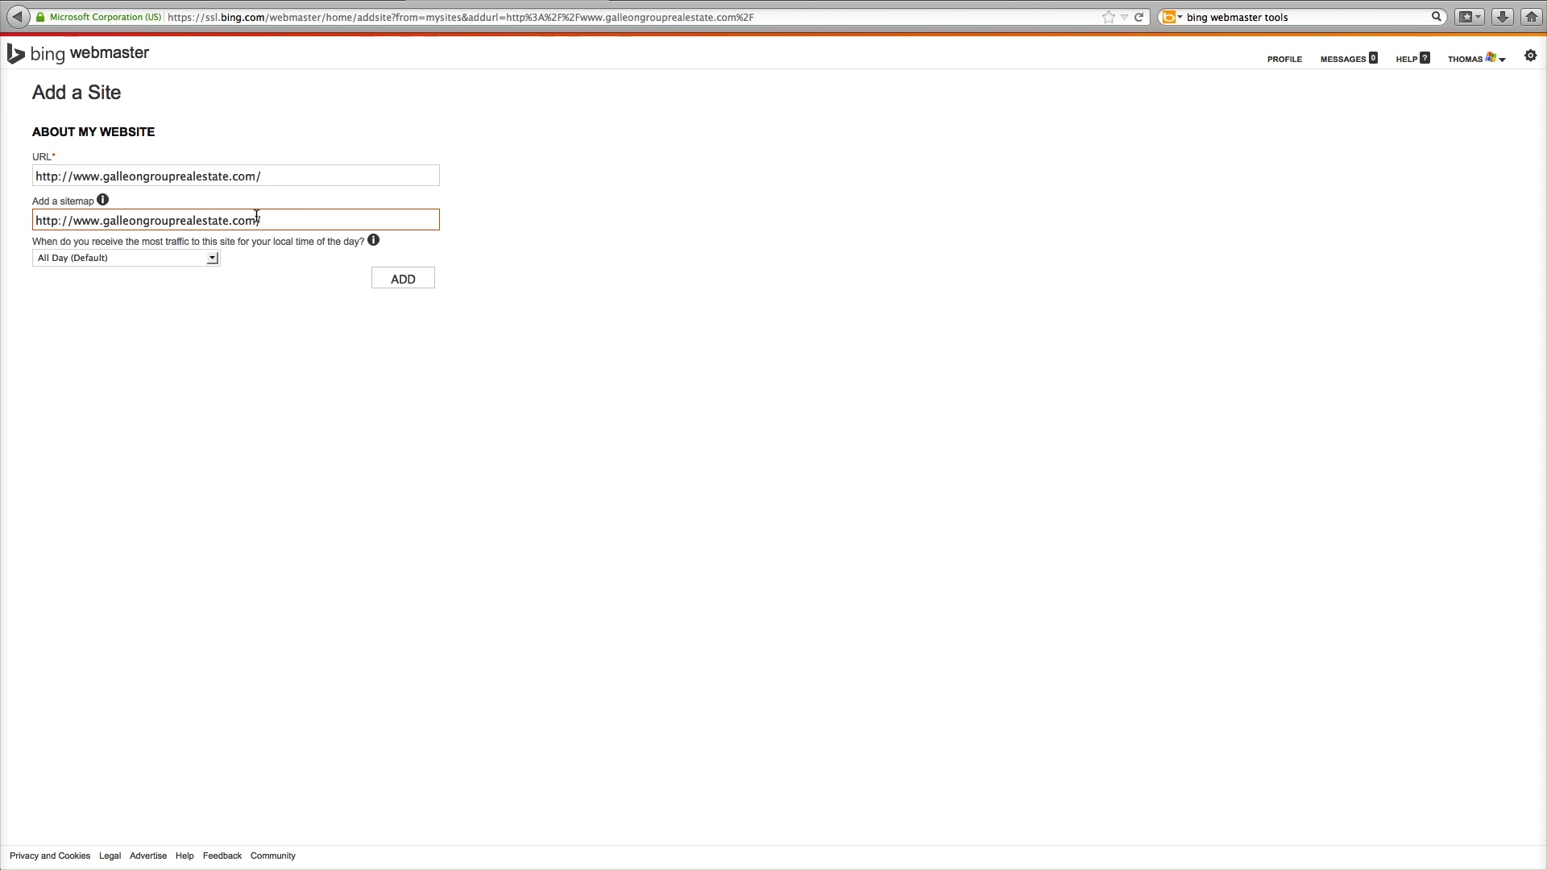
click(262, 219)
click(299, 221)
text(sitemap.xml)
key(Tab)
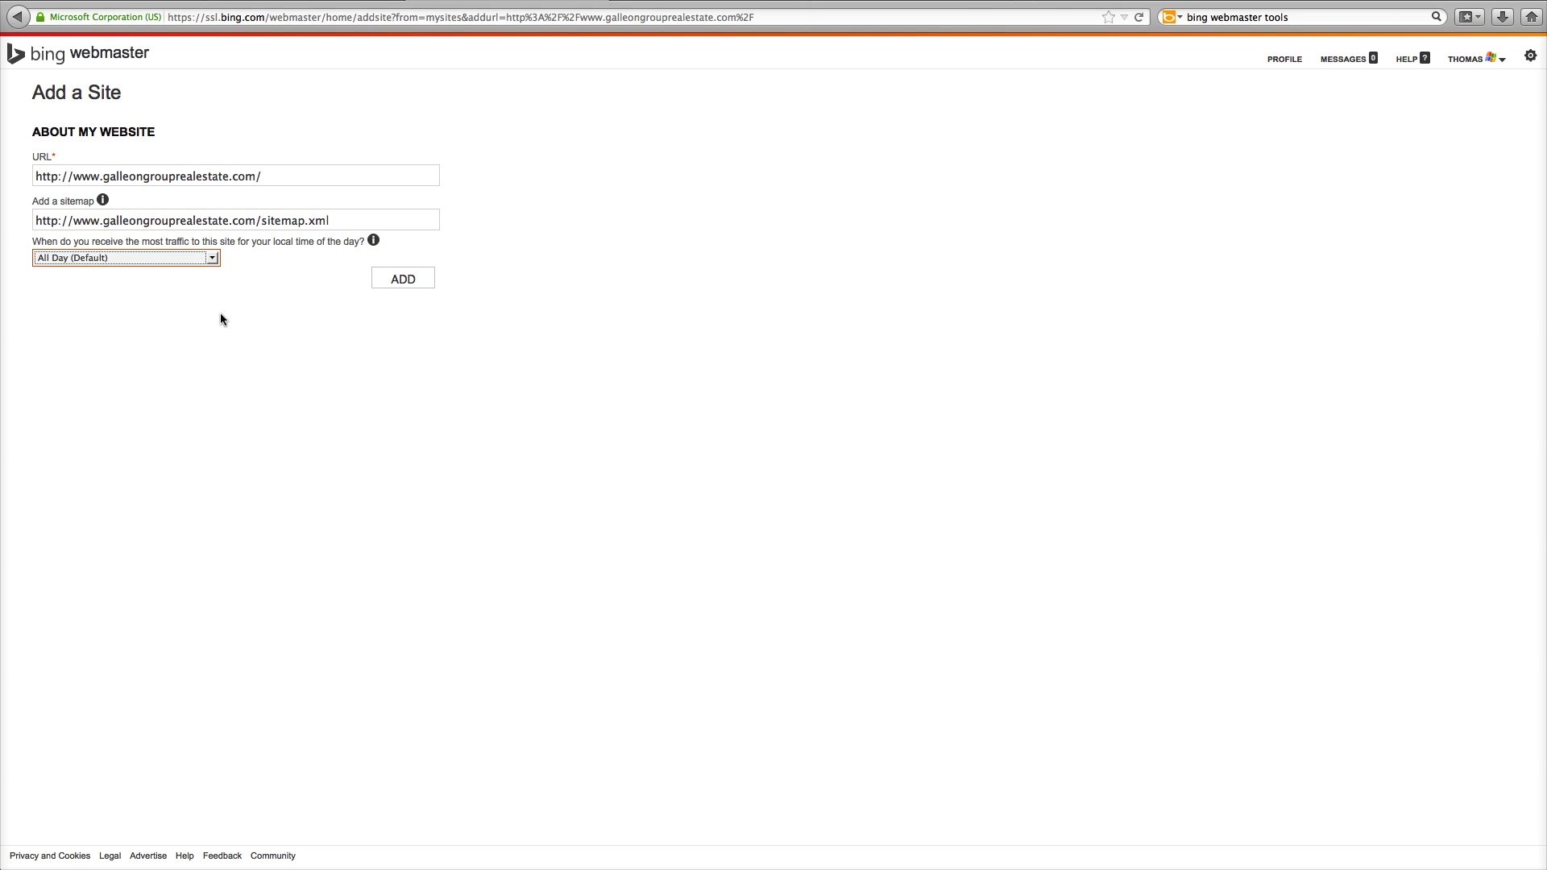
Set peak traffic time to 9AM – 5PM and submit the site
click(213, 259)
click(214, 262)
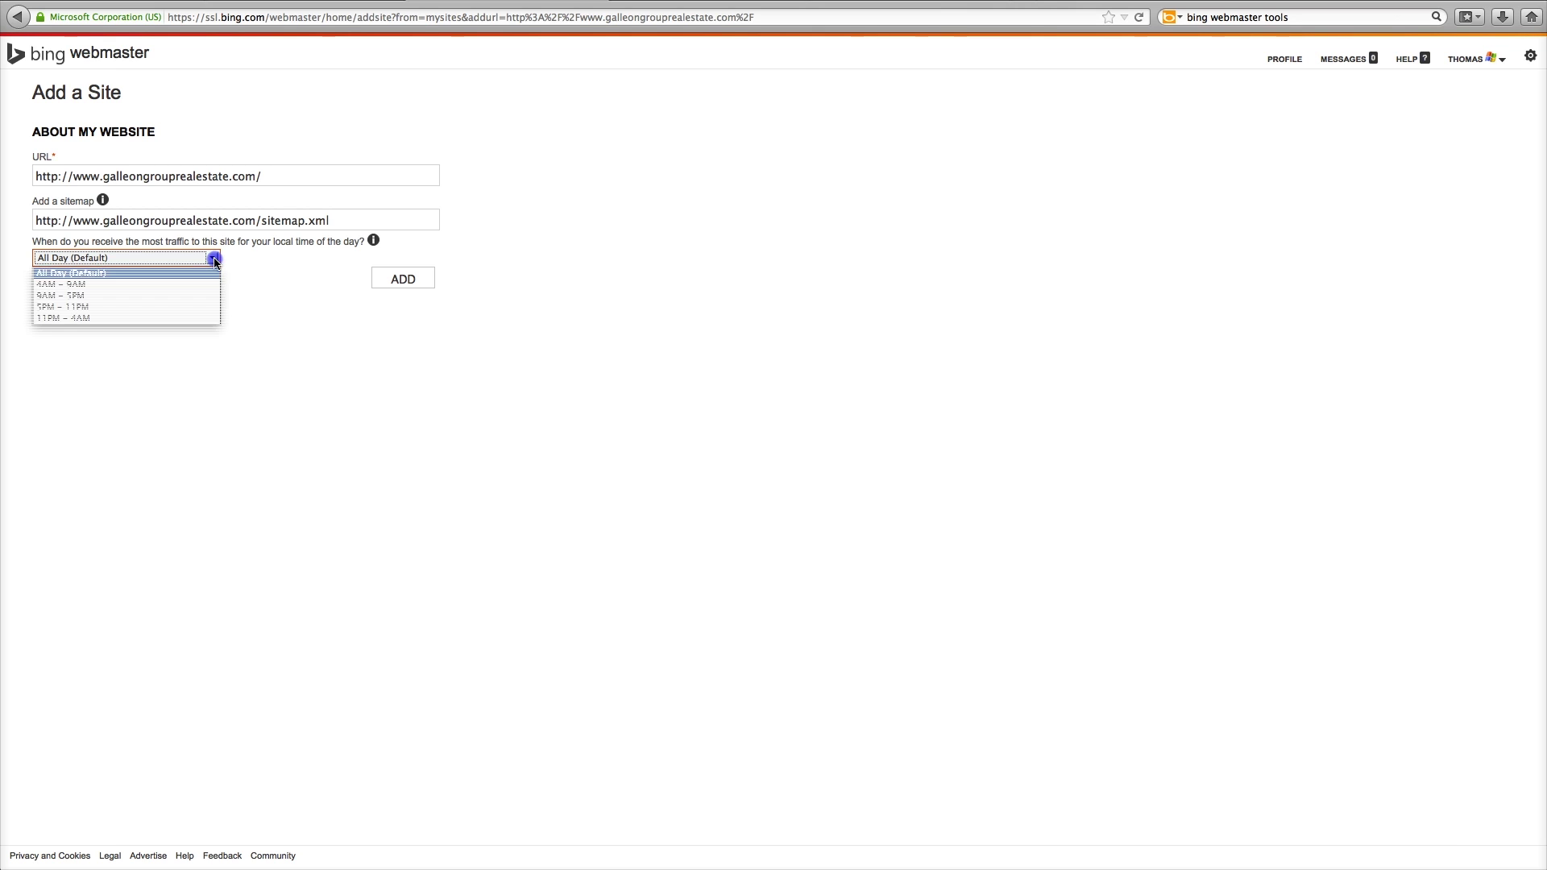
click(90, 297)
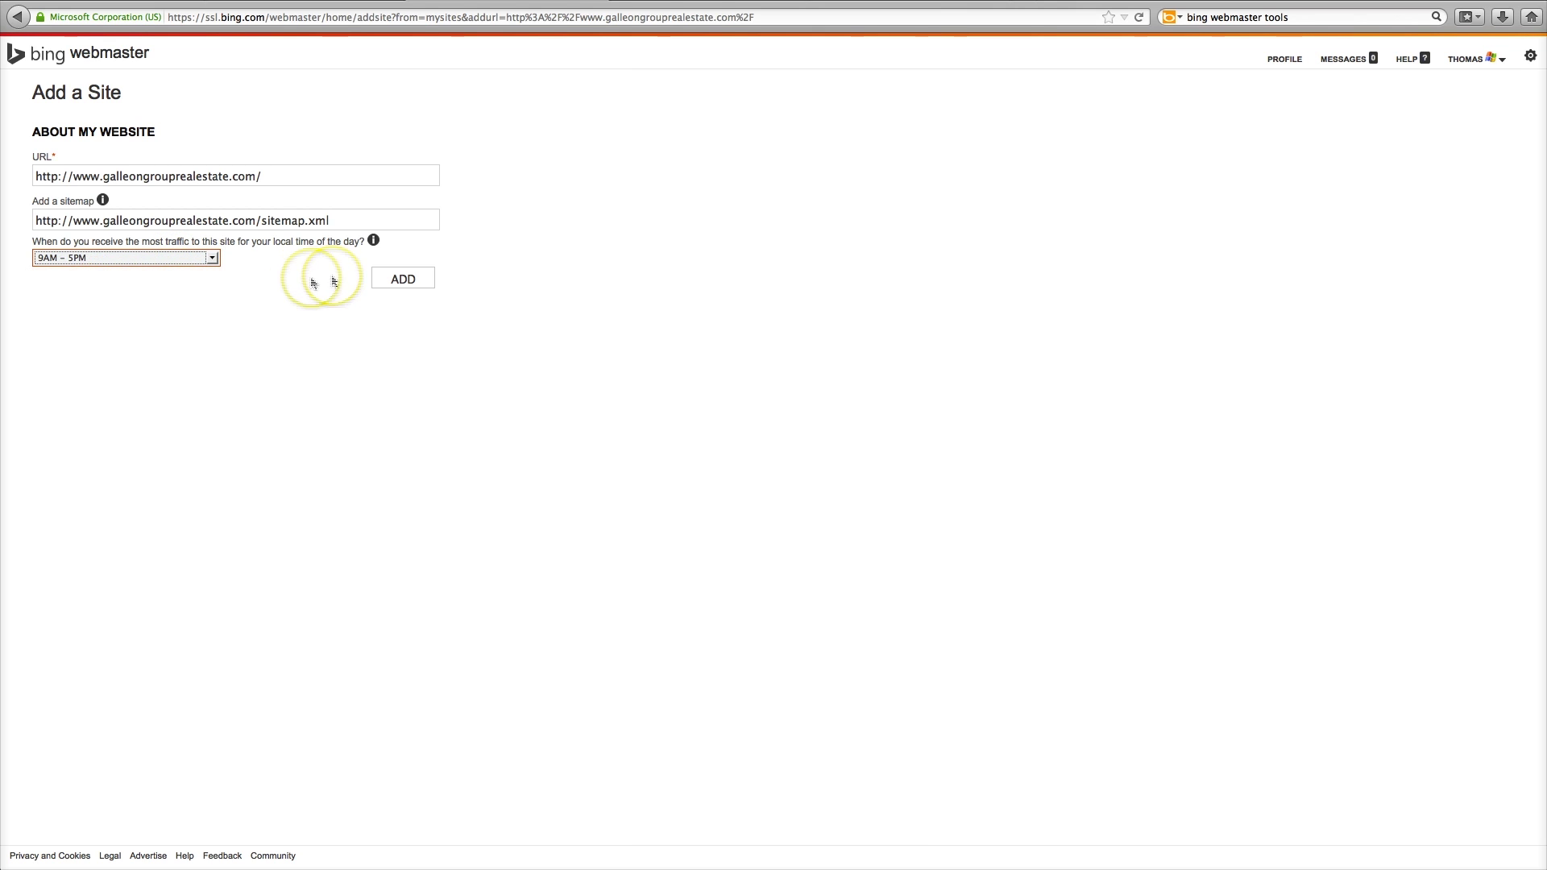
click(403, 279)
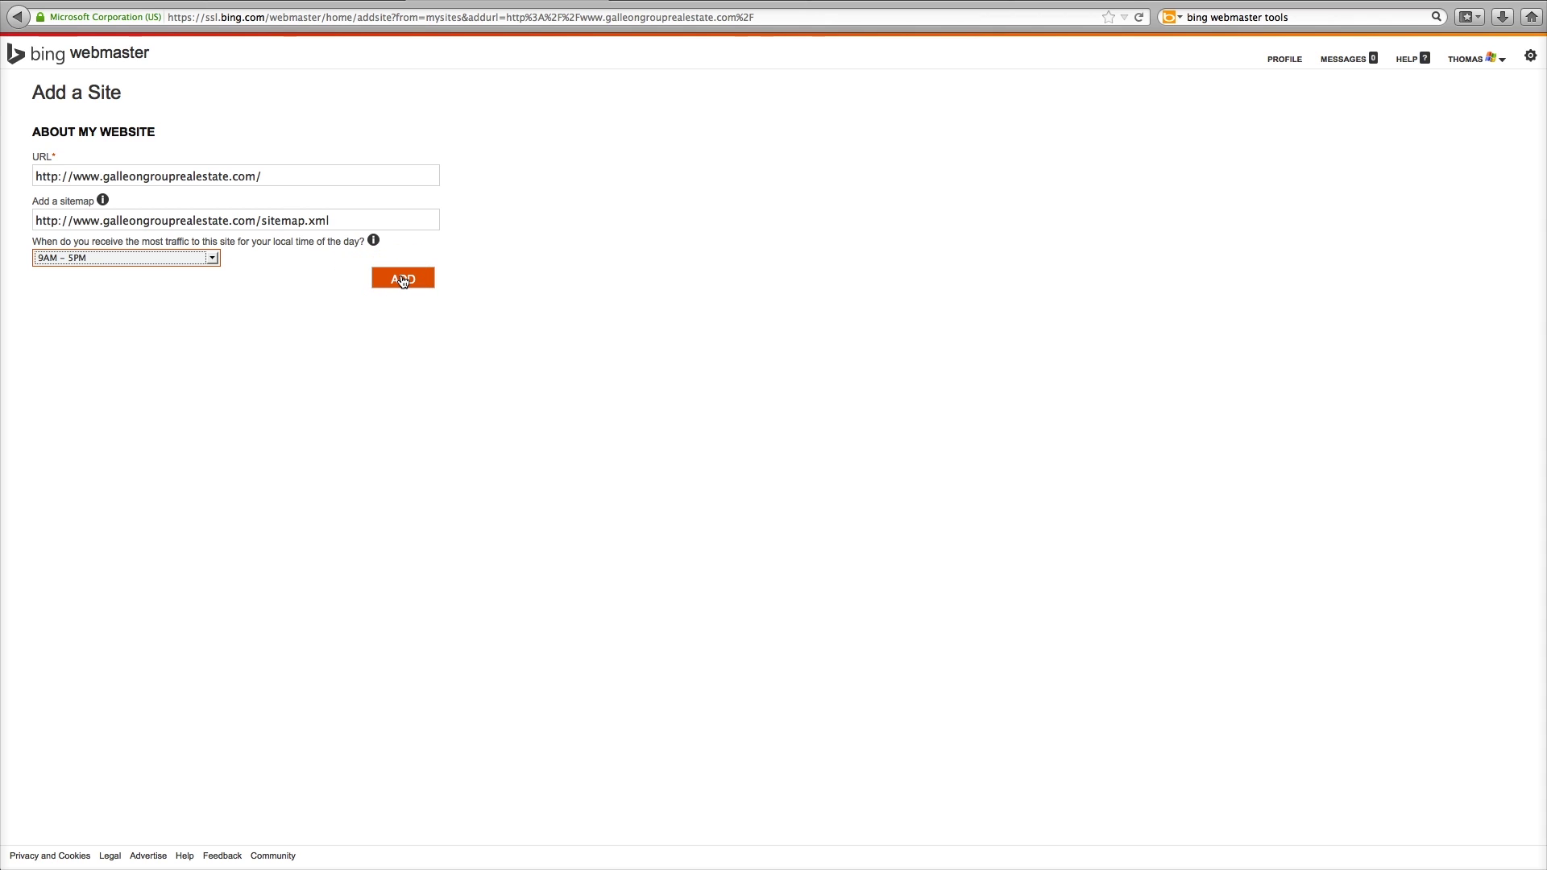
click(403, 279)
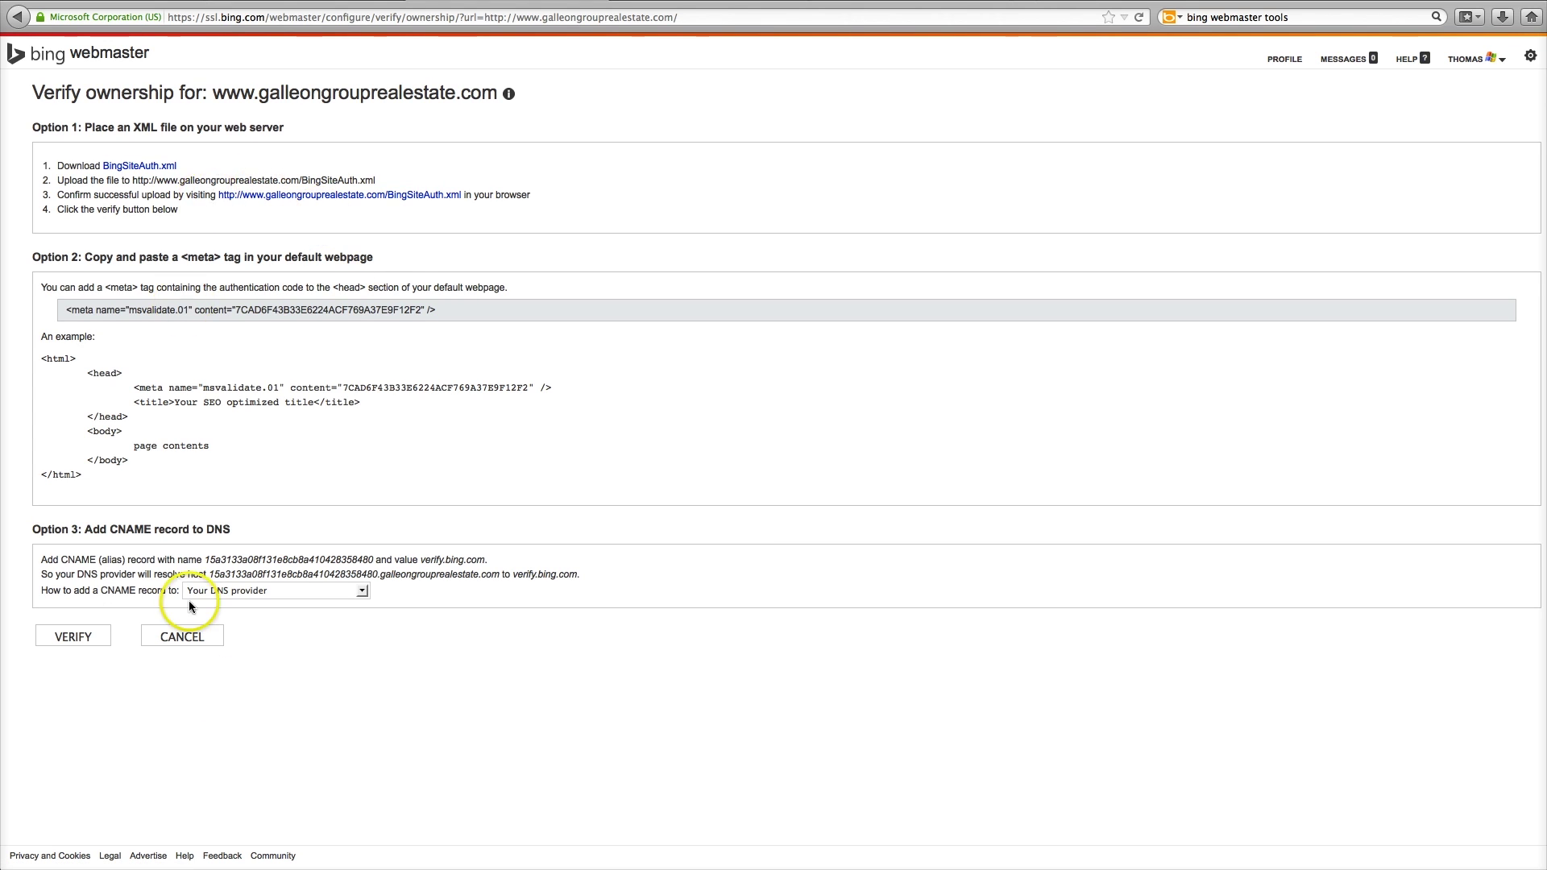
Select the msvalidate.01 verification meta tag under Option 2 to copy it
triple_click(472, 310)
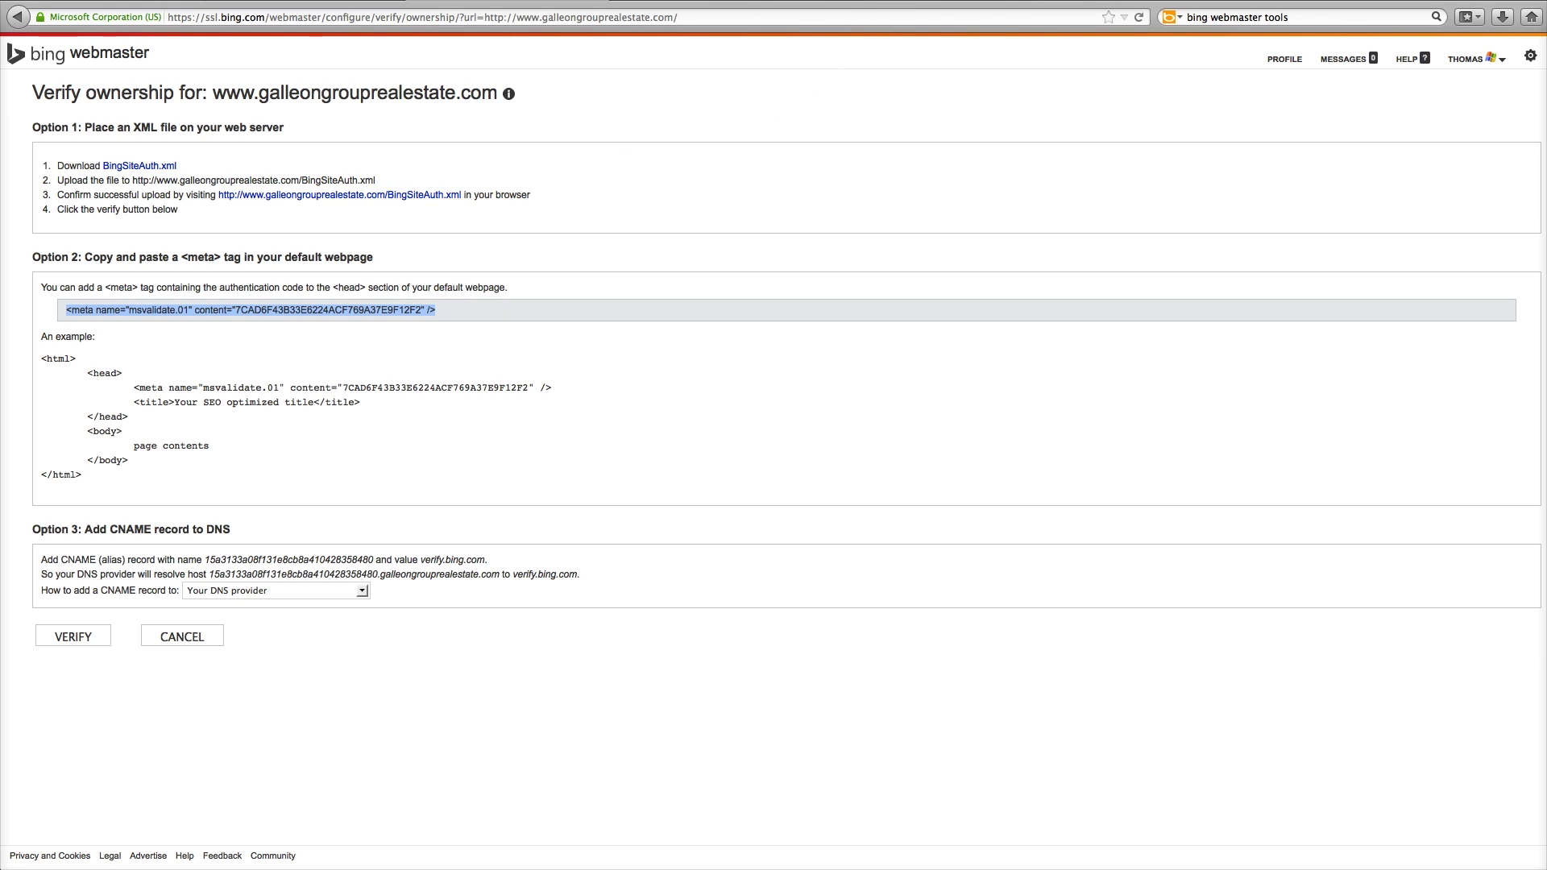
Return to the Galleon Group site and append /admin to its web address
click(909, 3)
click(262, 17)
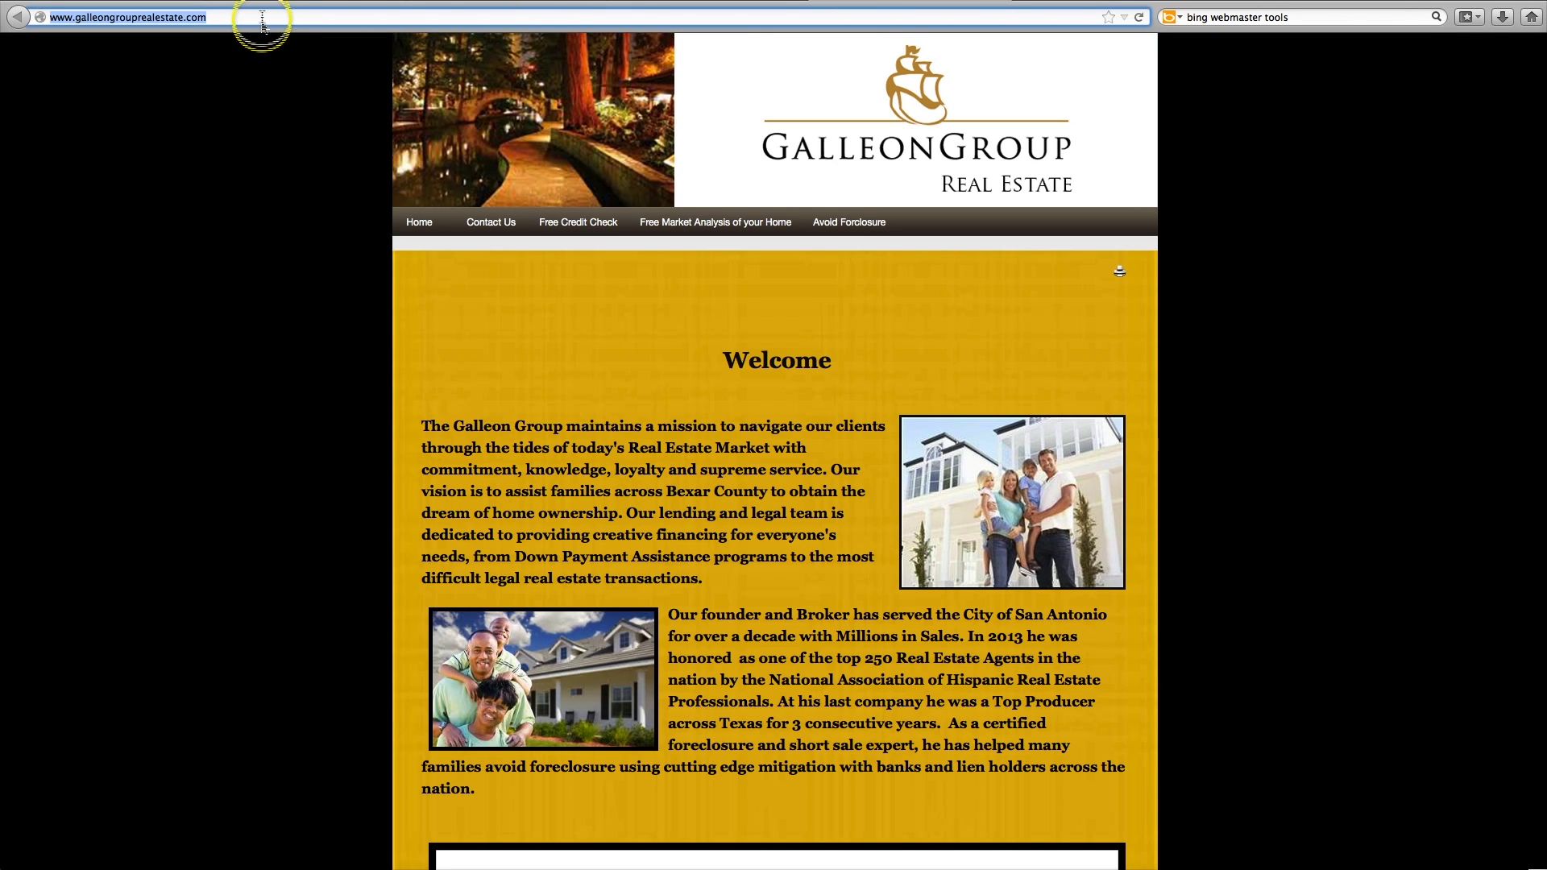
click(262, 17)
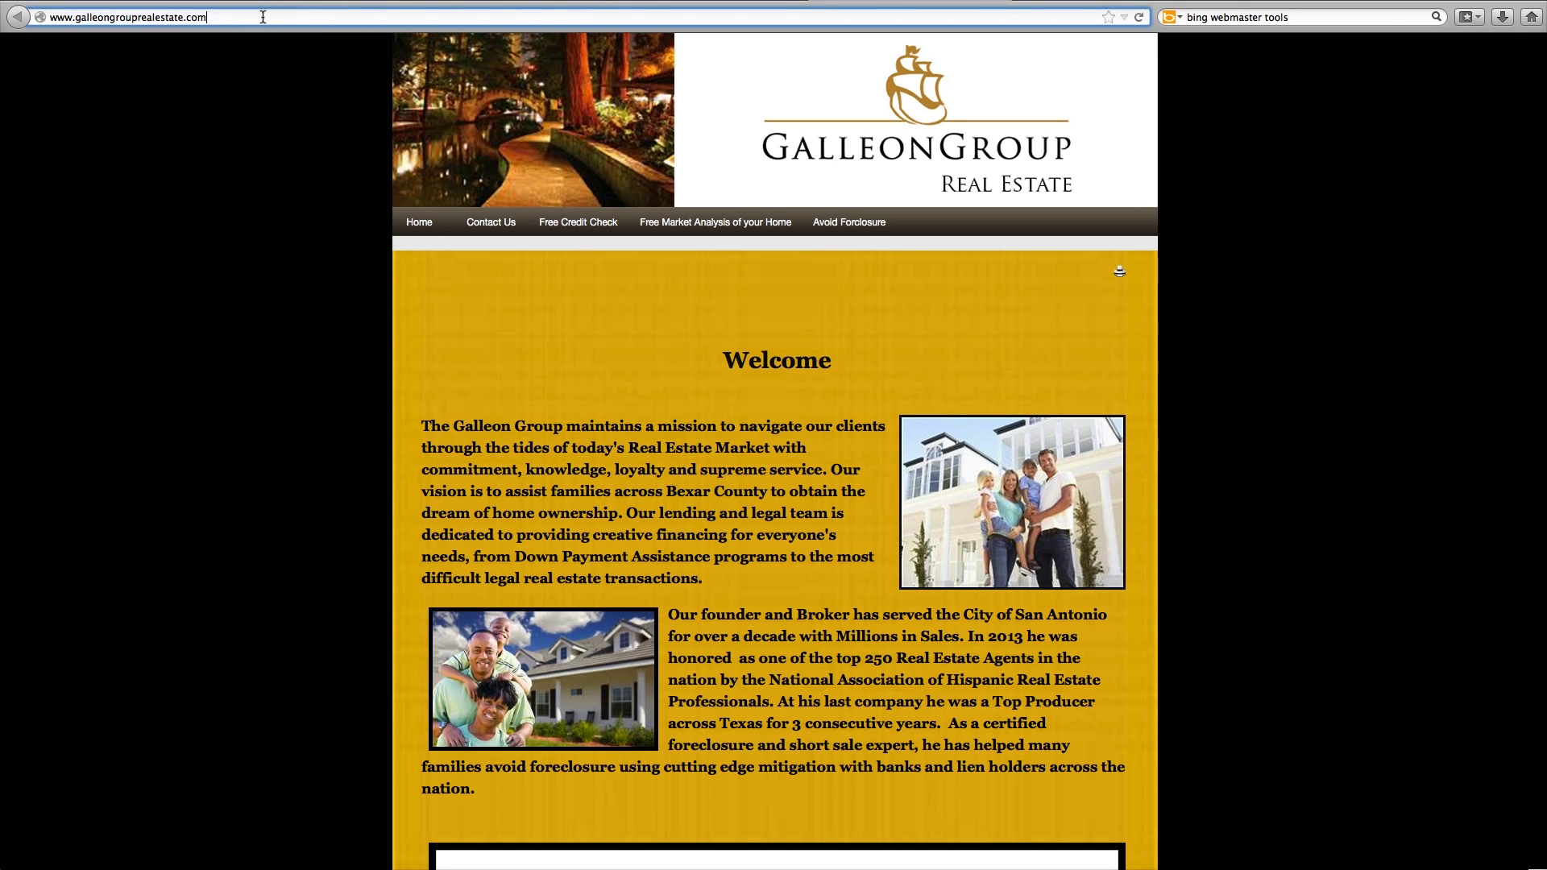
text(/admin)
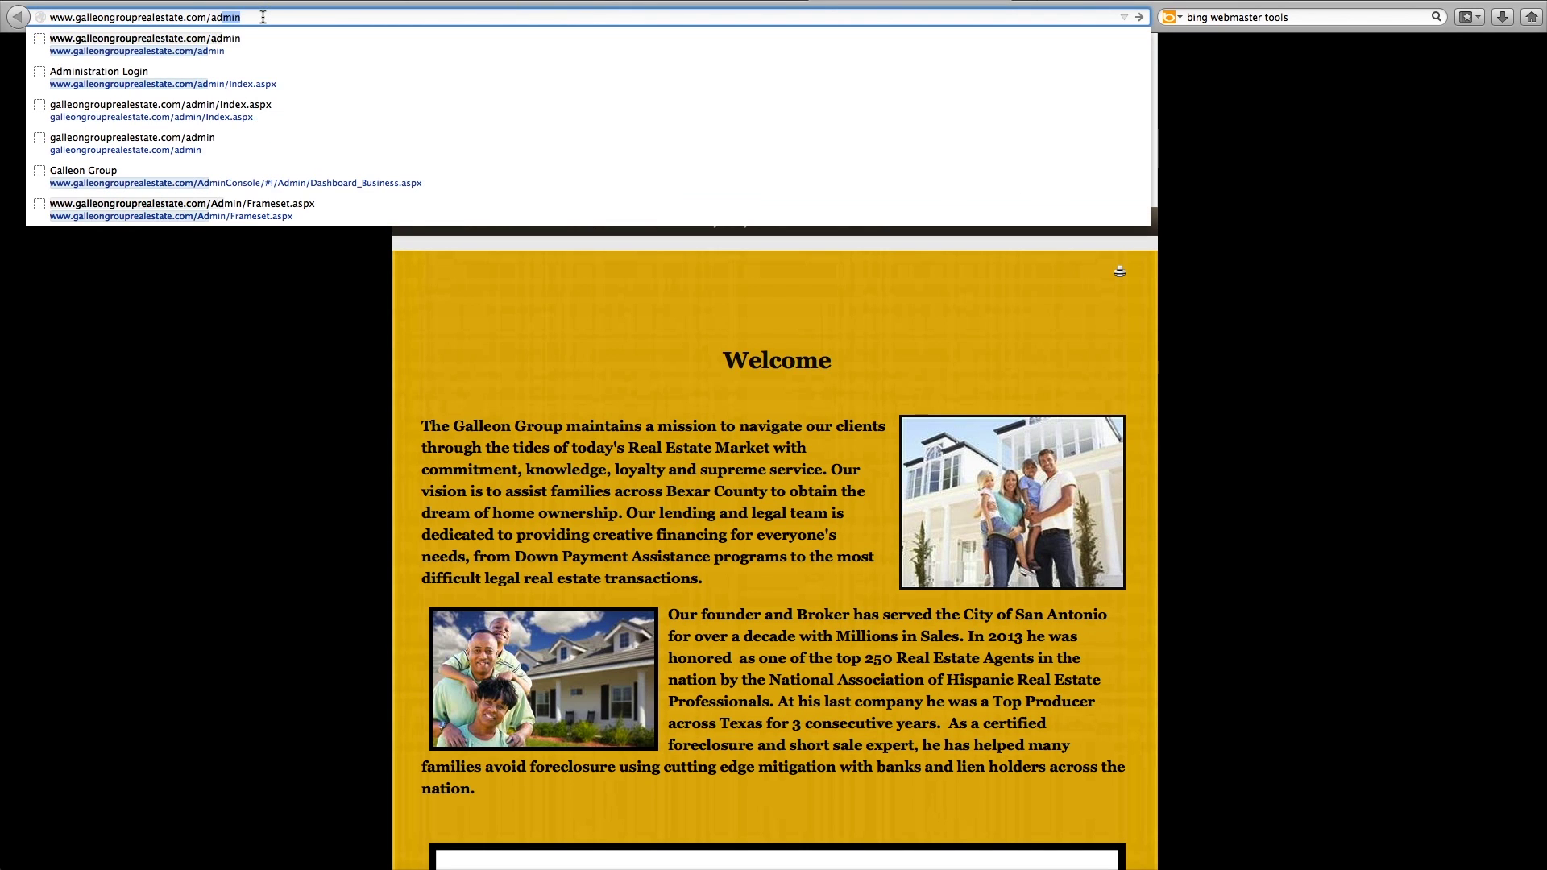
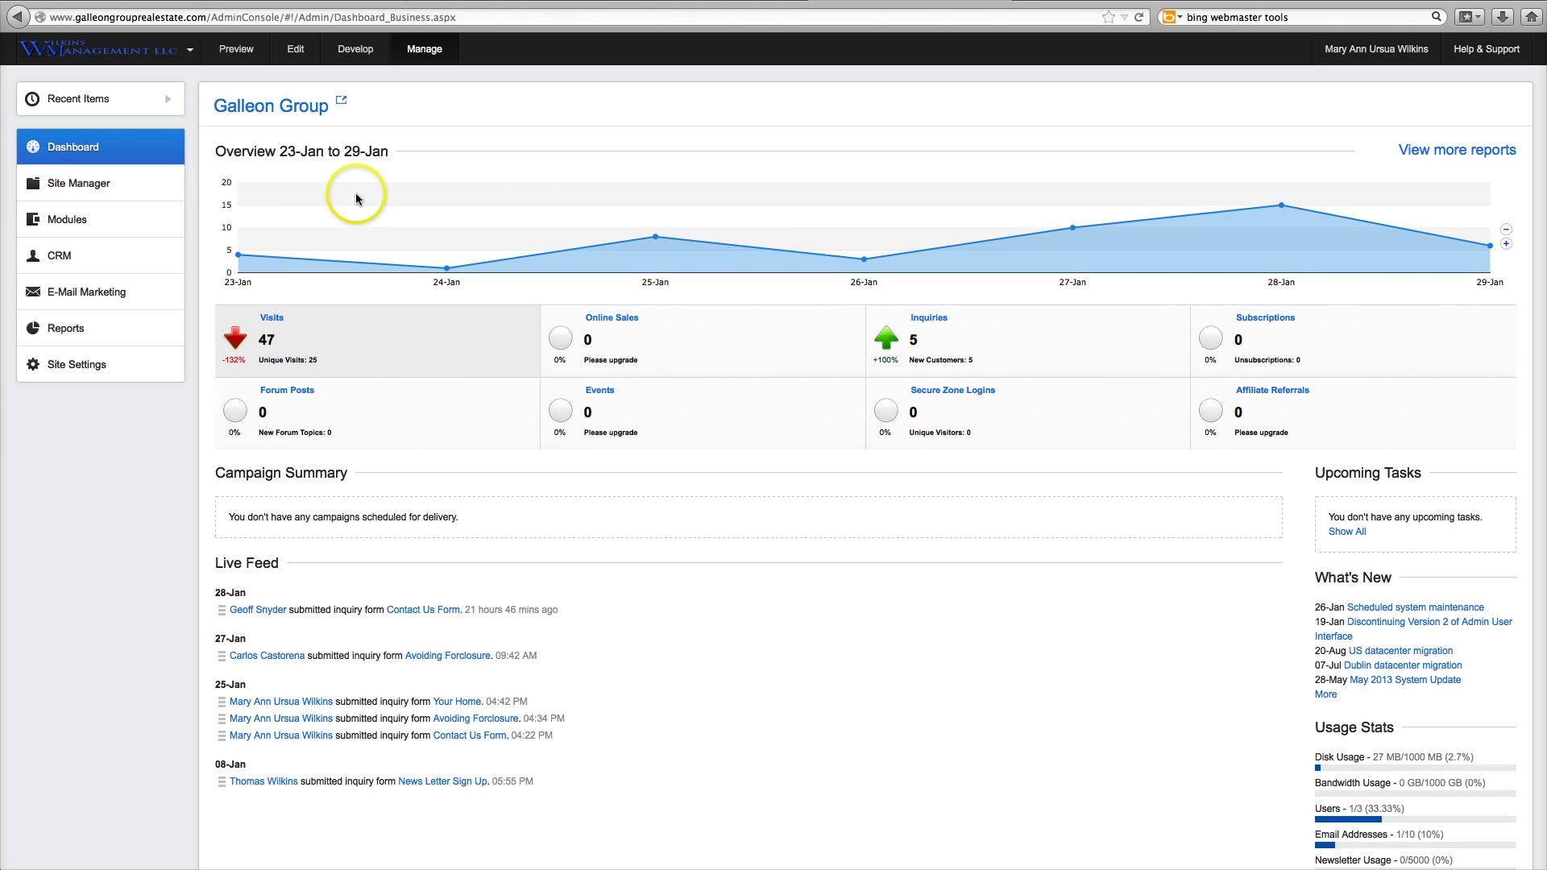
Open the Home page from Site Manager > Pages and show its HTML source in the editor
click(71, 186)
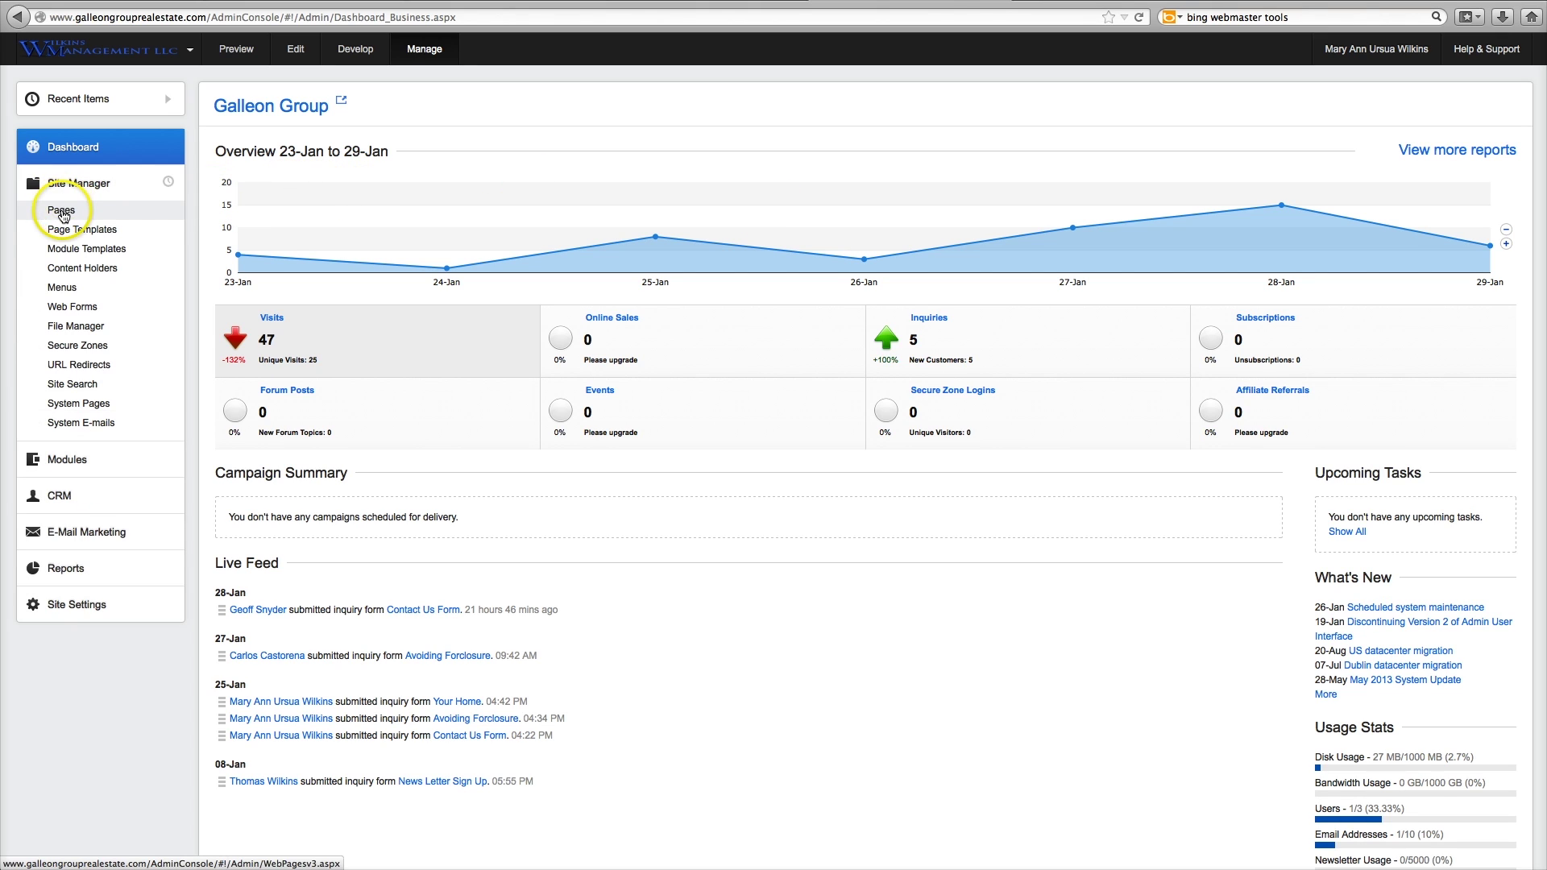
click(62, 214)
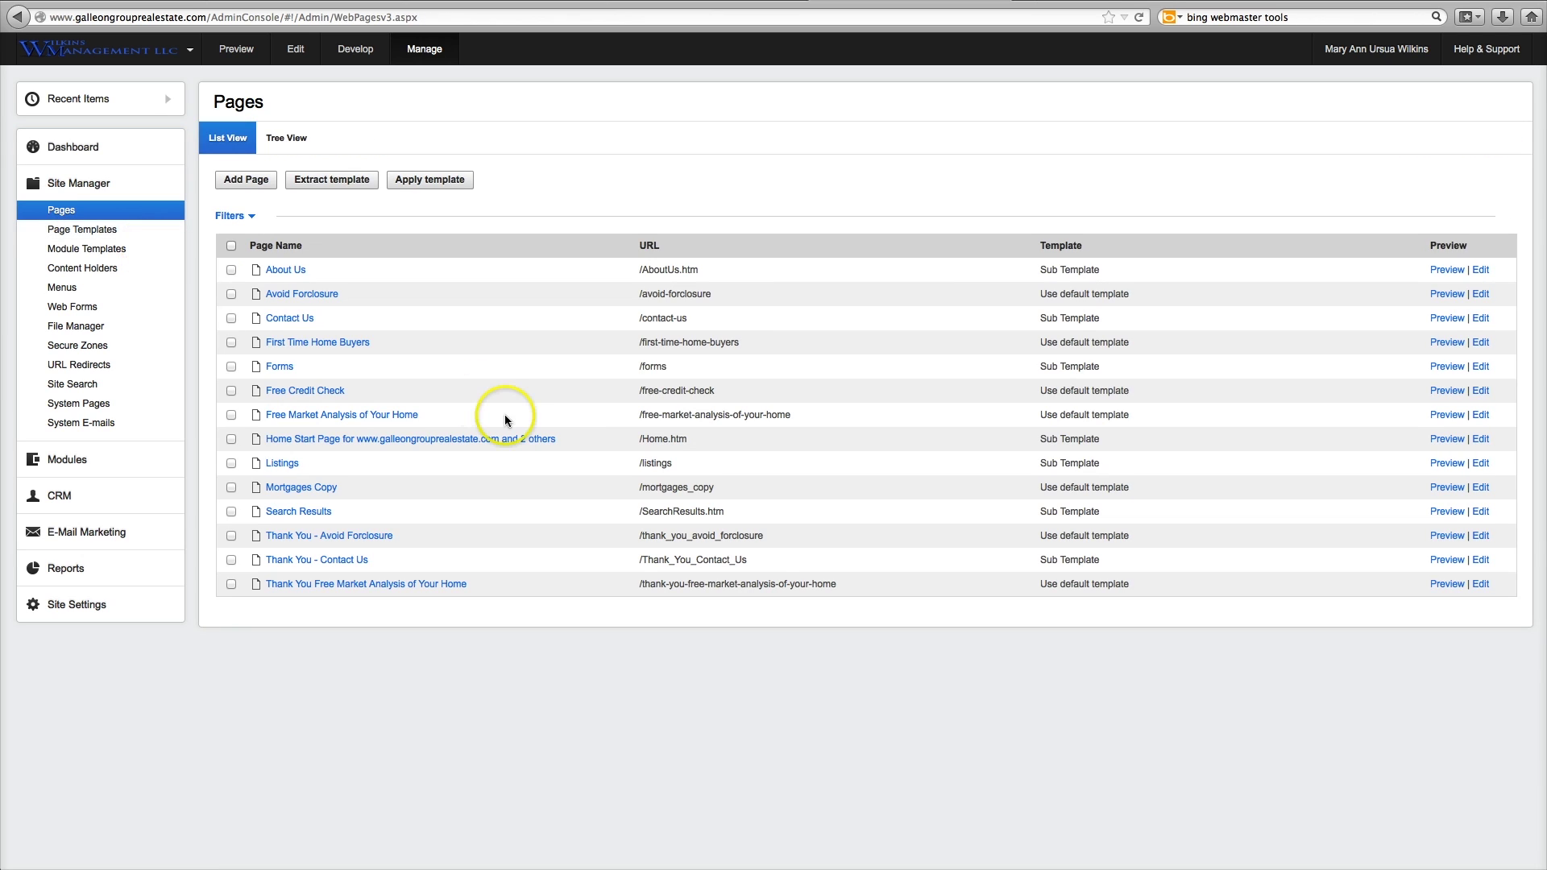
click(278, 439)
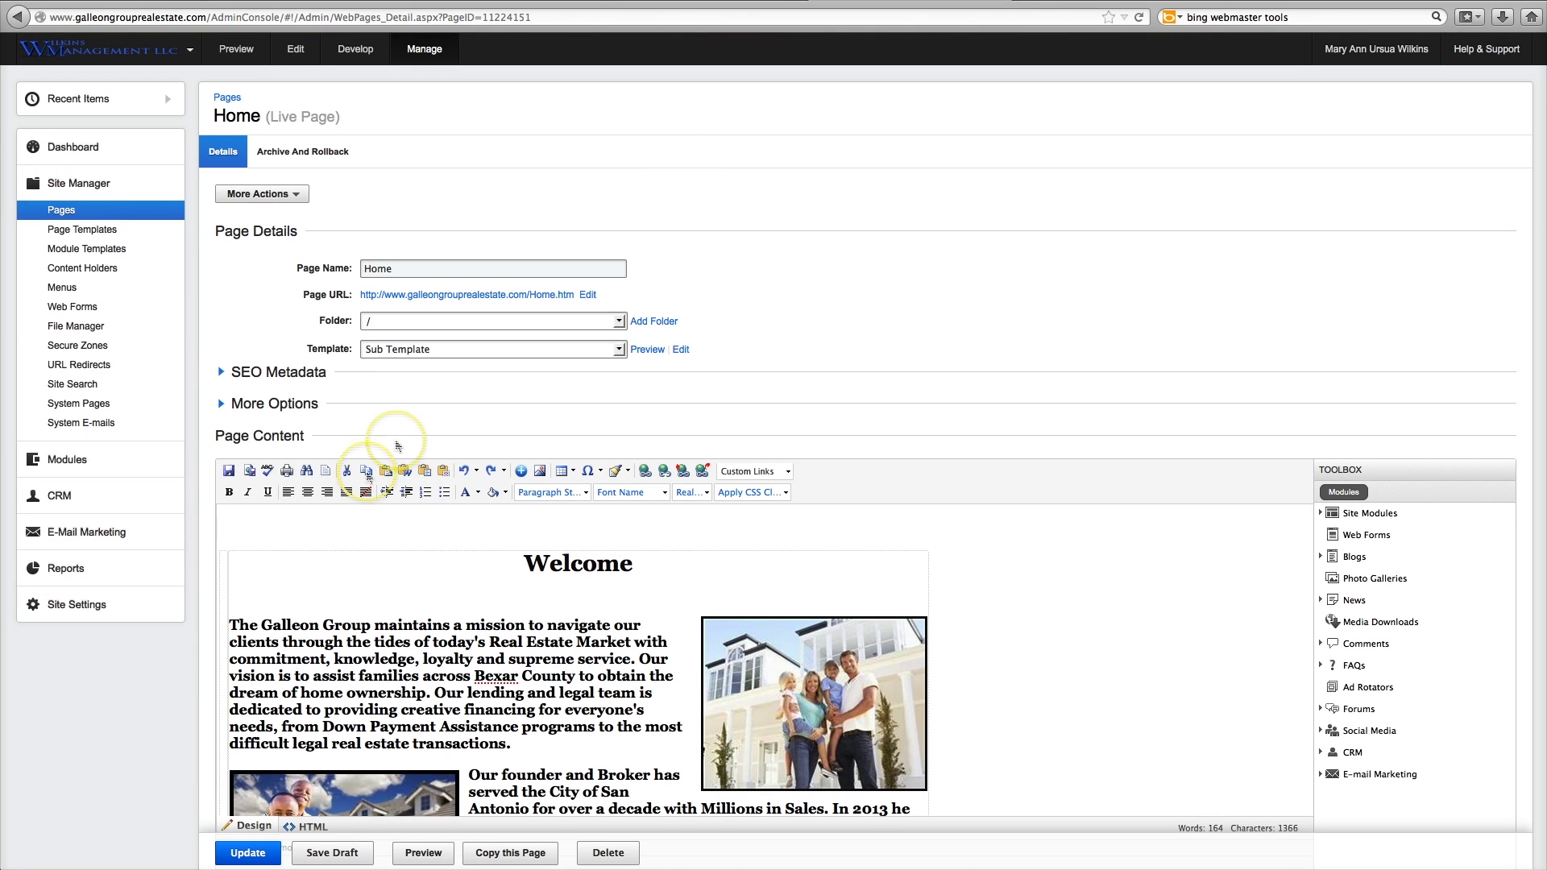
scroll(134, 727, down, 3)
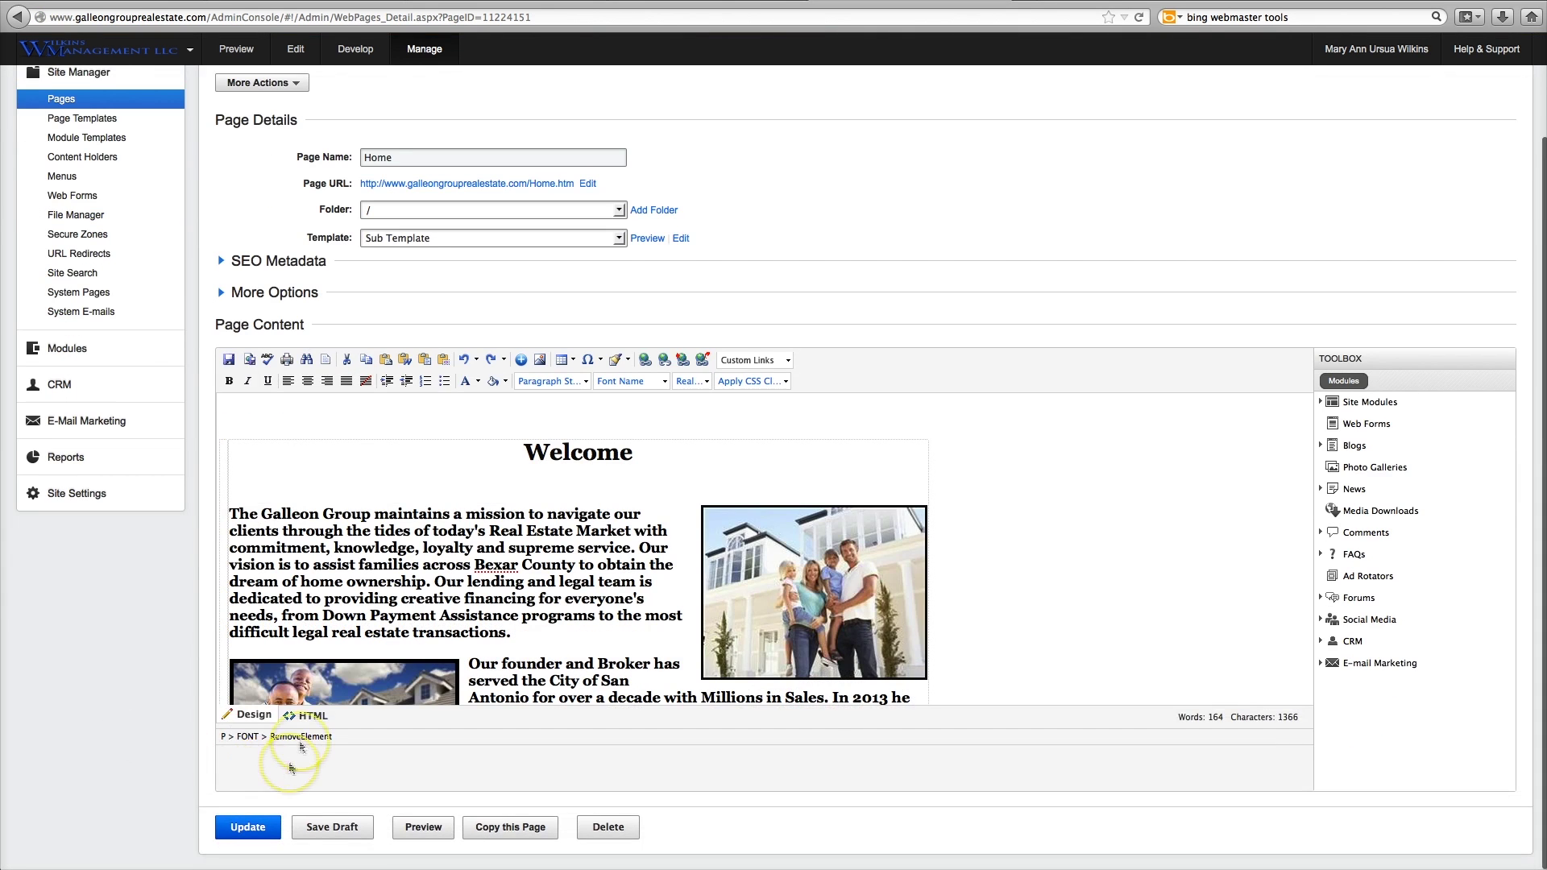
click(306, 716)
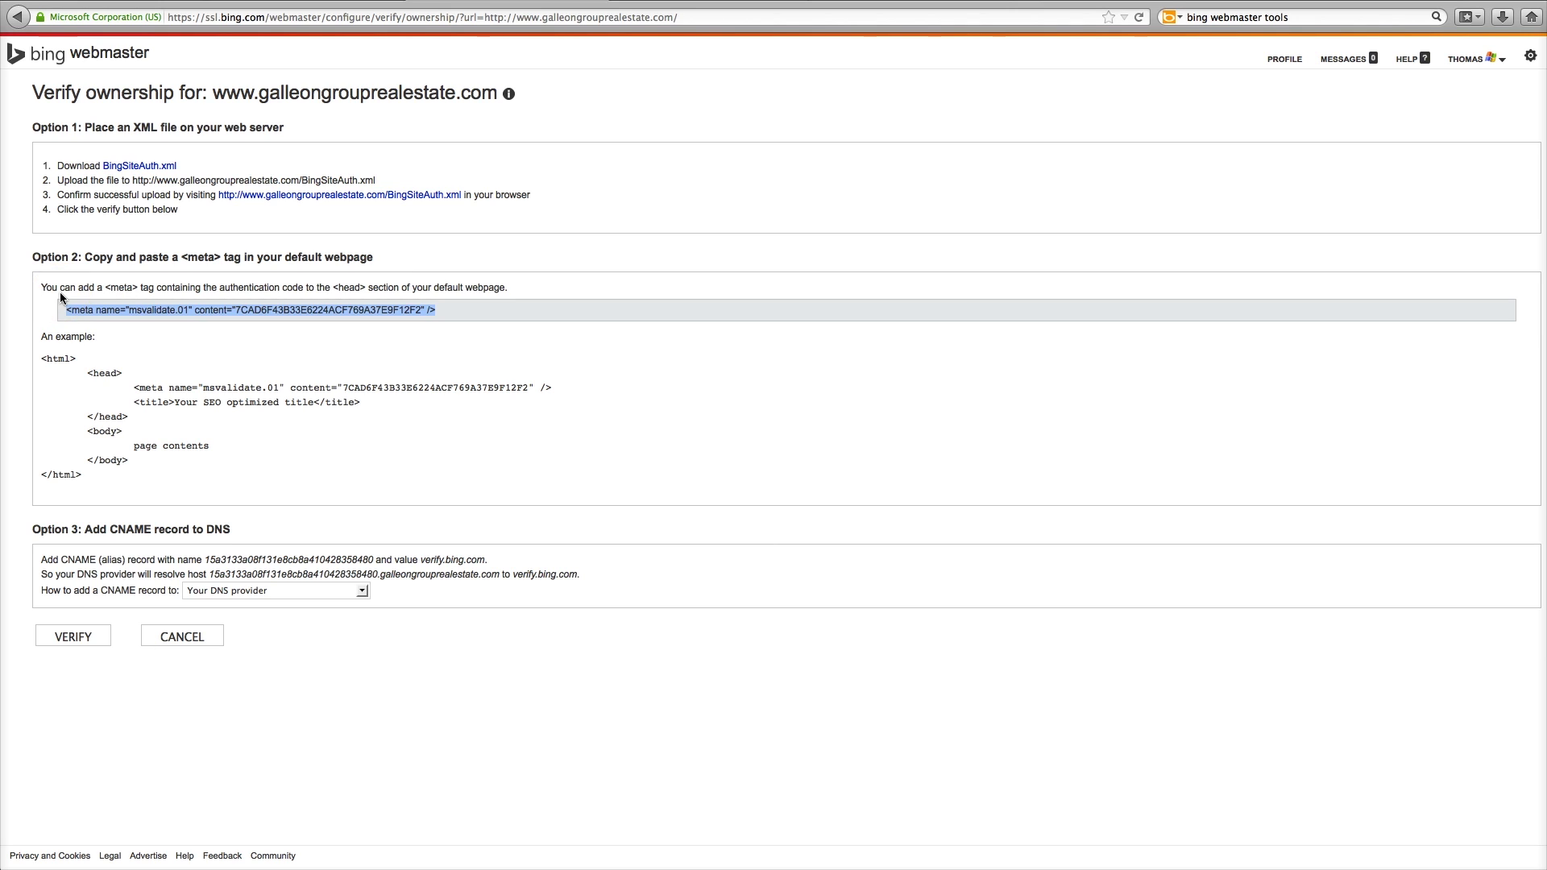
Select and copy the msvalidate.01 meta tag from Option 2 on the Verify ownership page
click(168, 301)
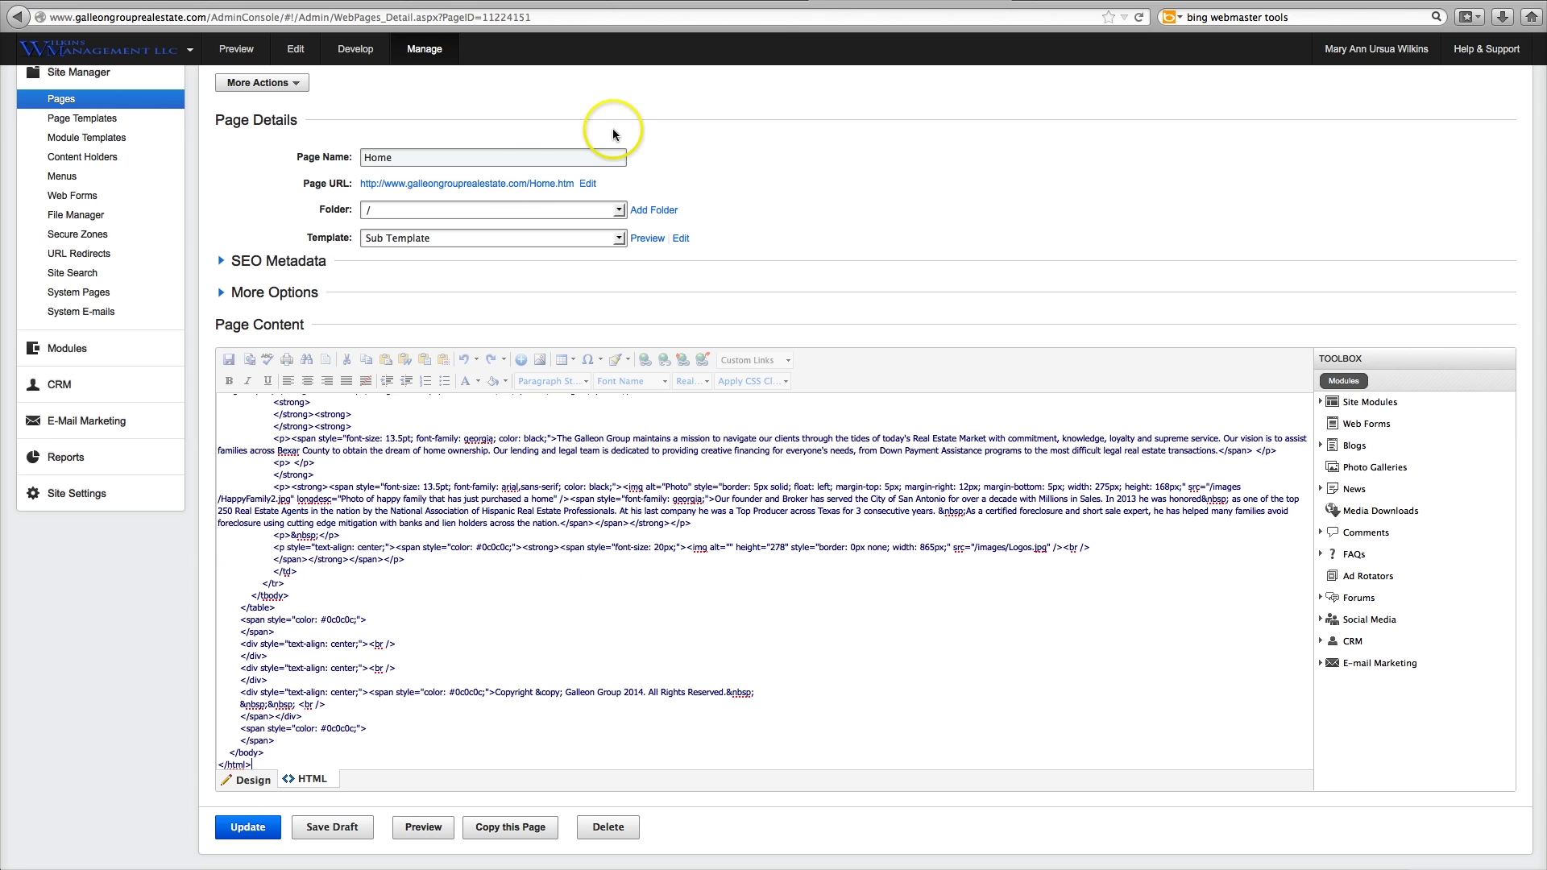
Paste the msvalidate.01 meta tag after <head> on the Home page, update it, and preview it
scroll(373, 504, up, 5)
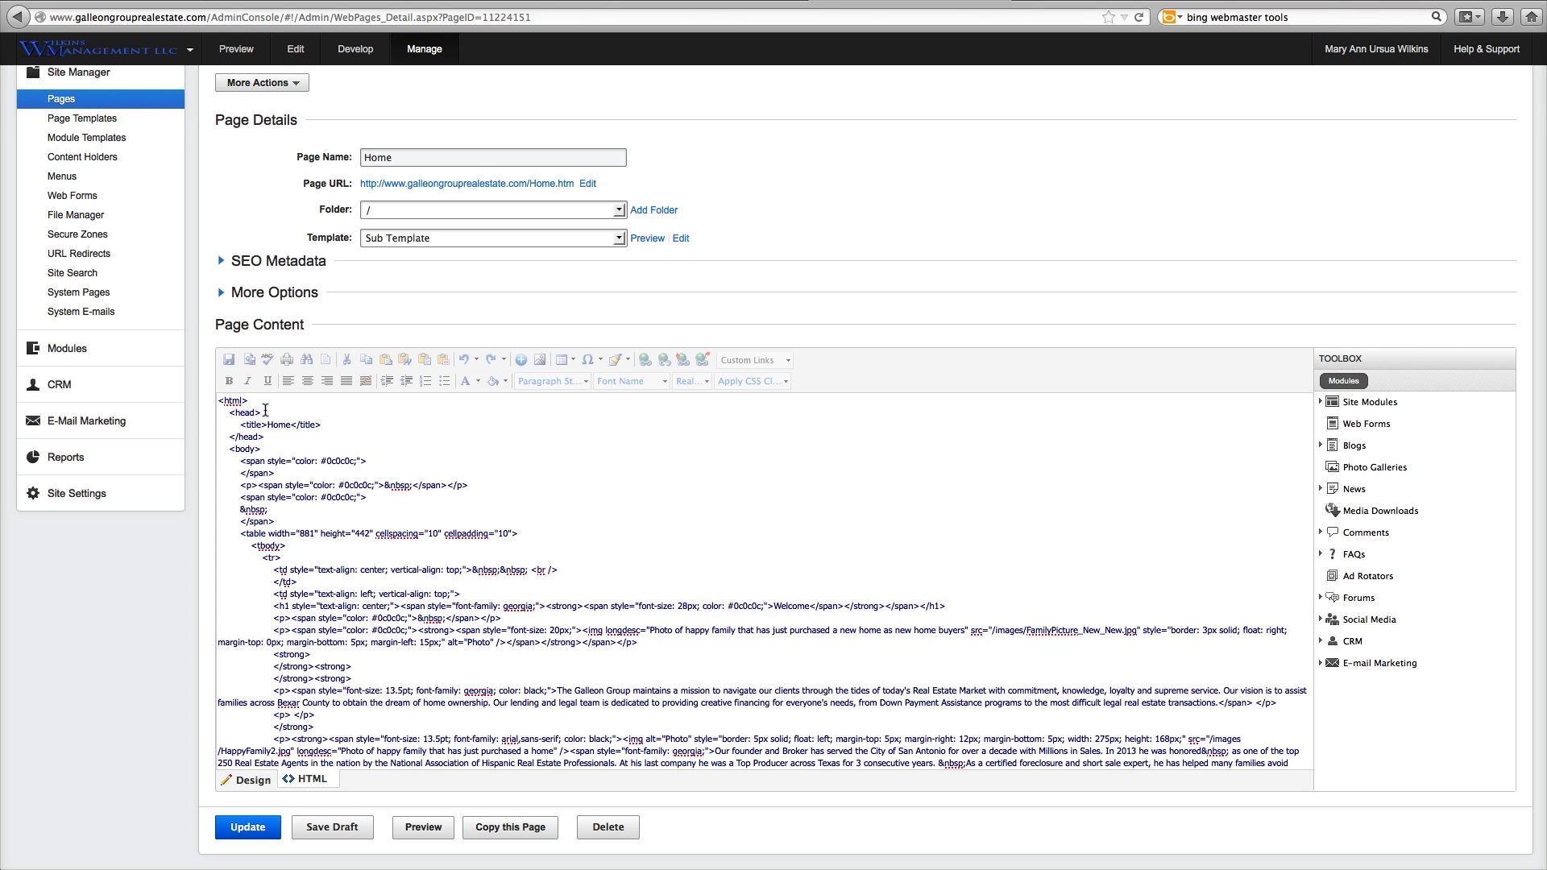
key(Return)
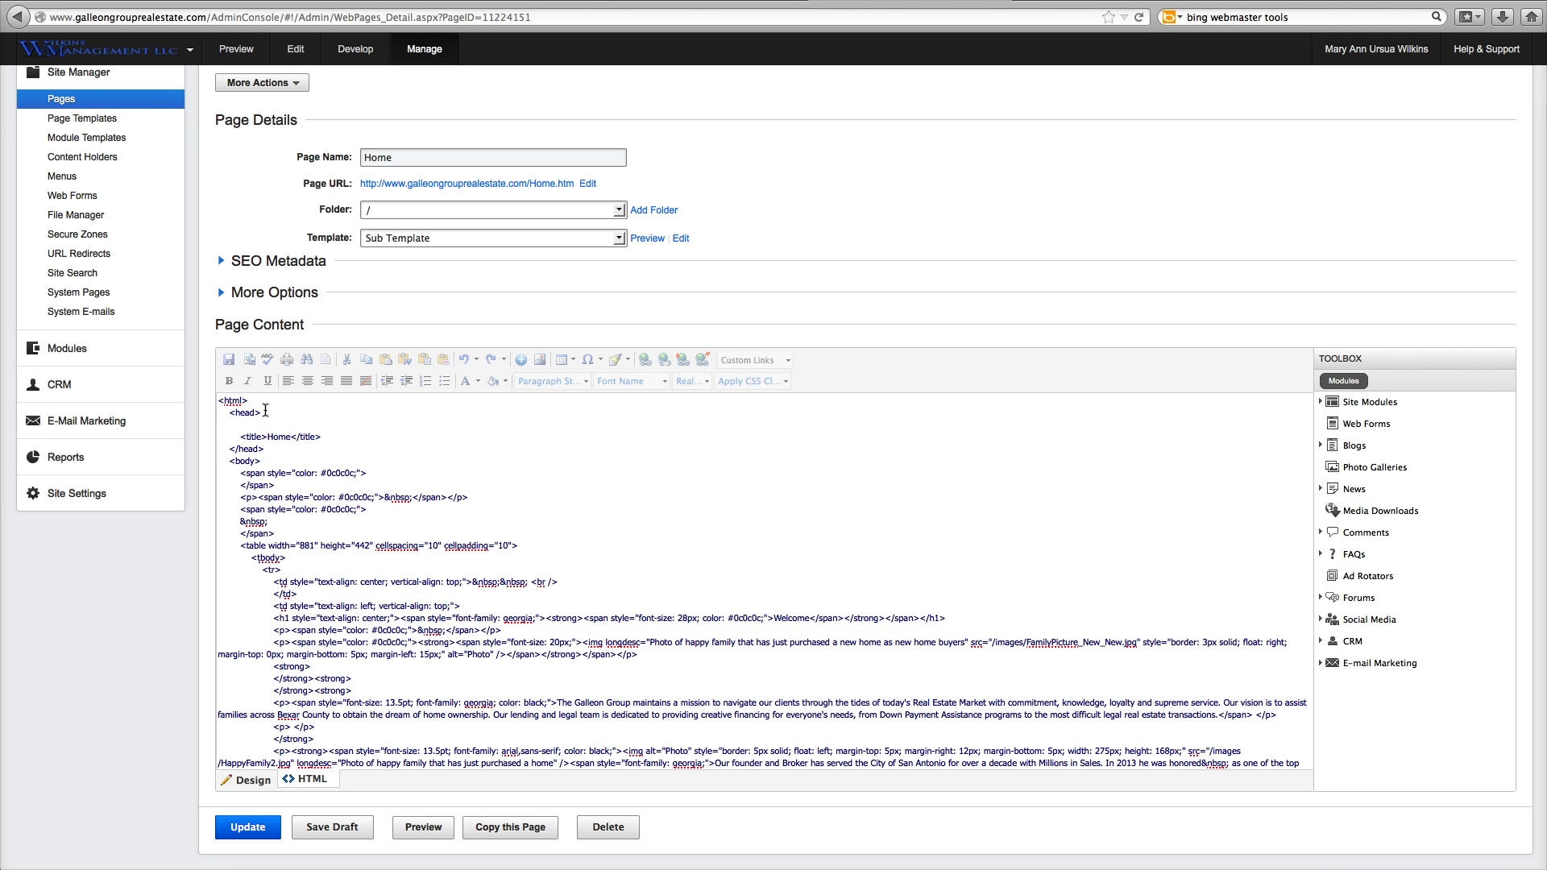
text(<meta name="msvalidate.01" content="7CAD6F43B33E6224ACF769A37E9F12F2" />)
click(253, 830)
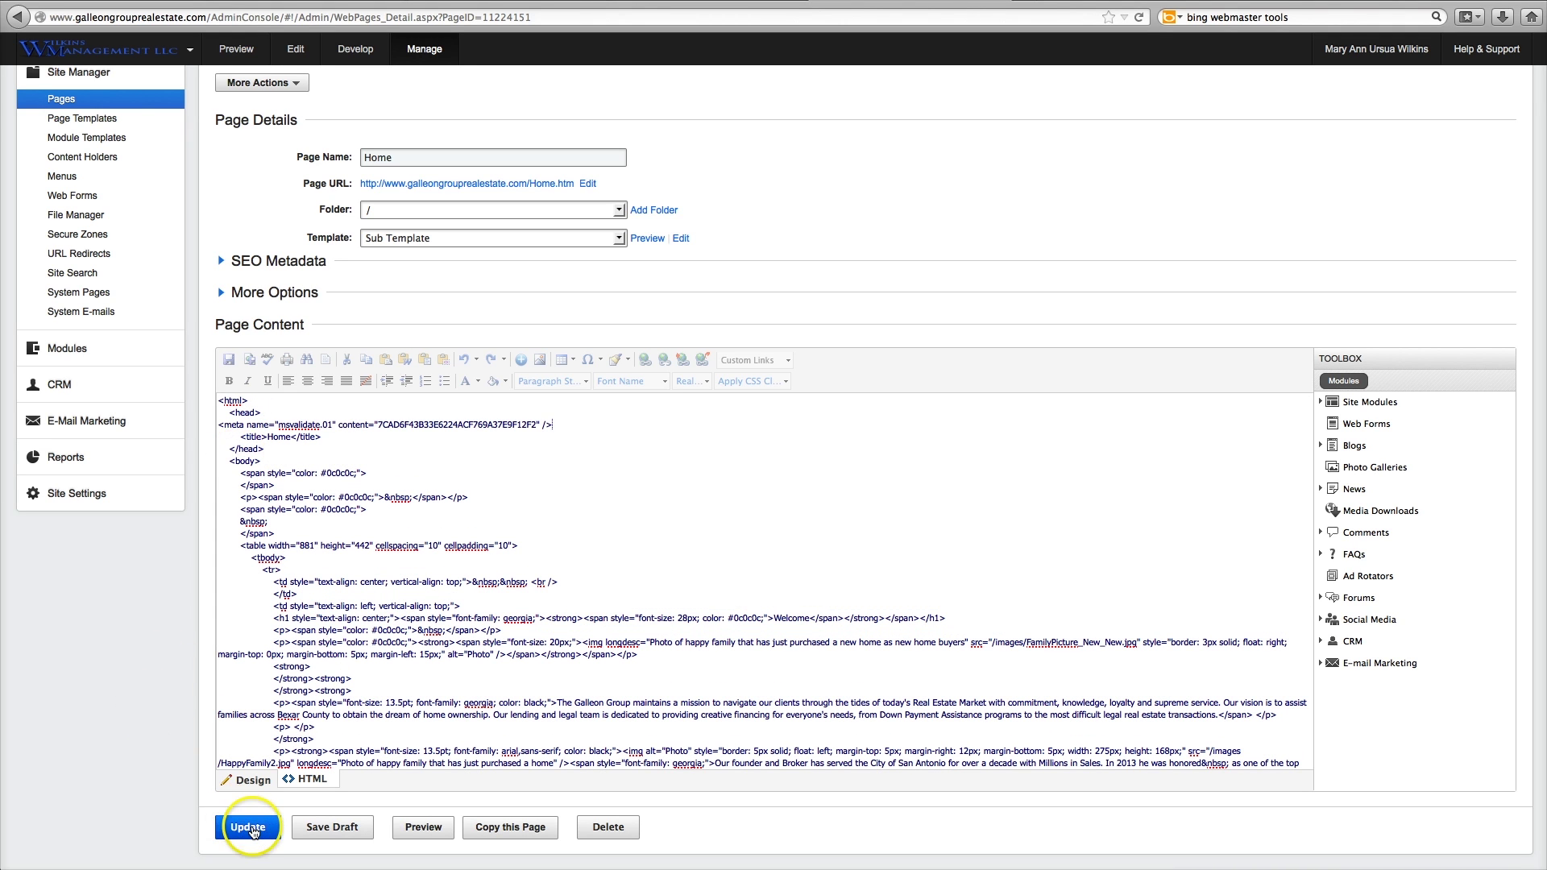
click(421, 830)
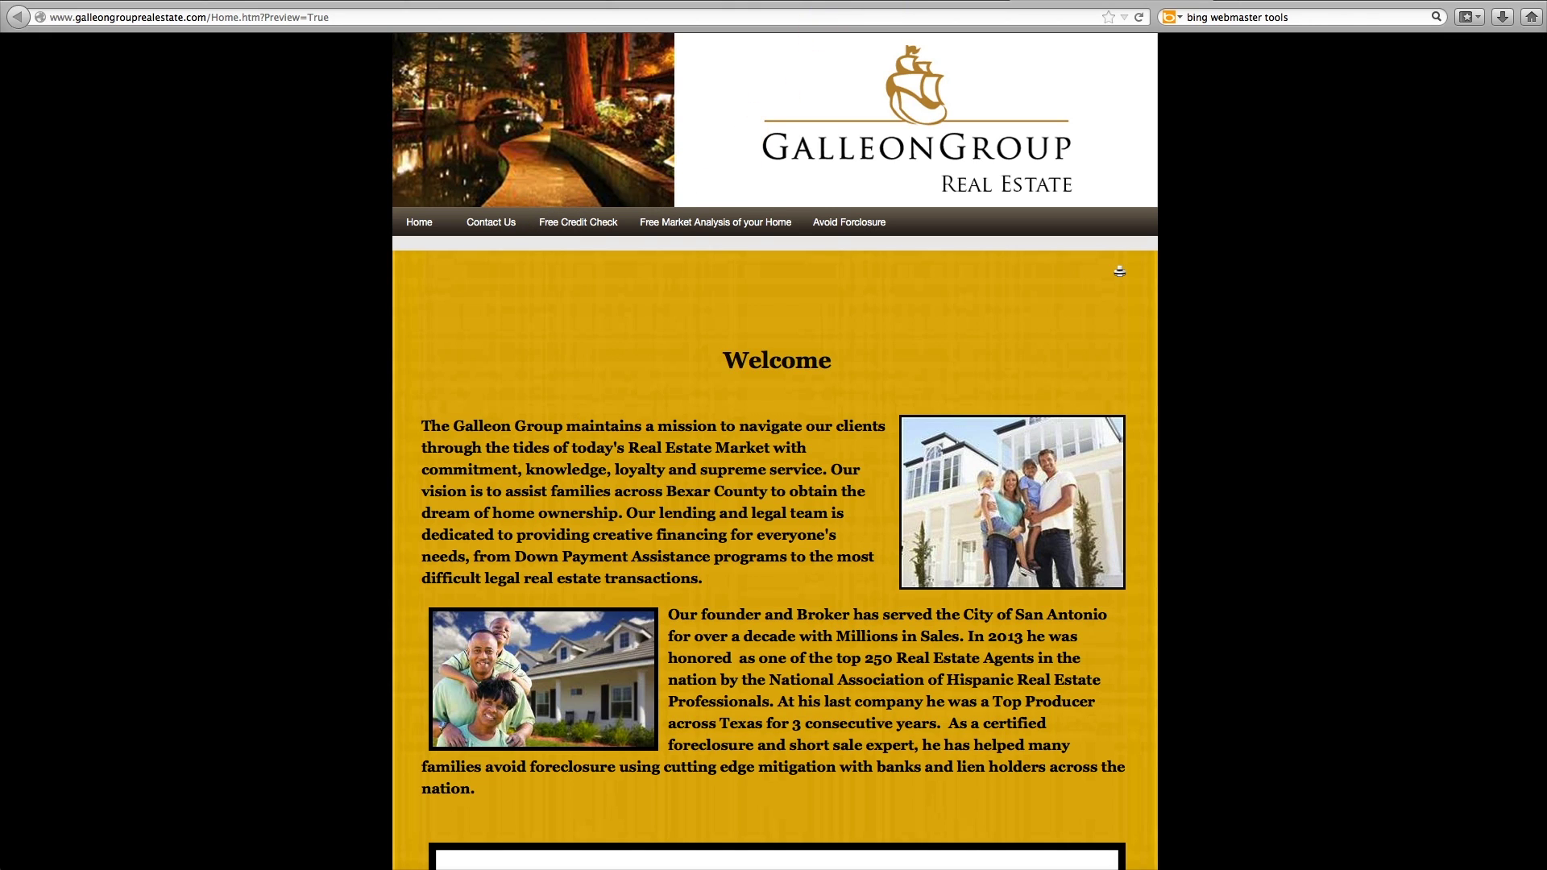
key(ctrl+Tab)
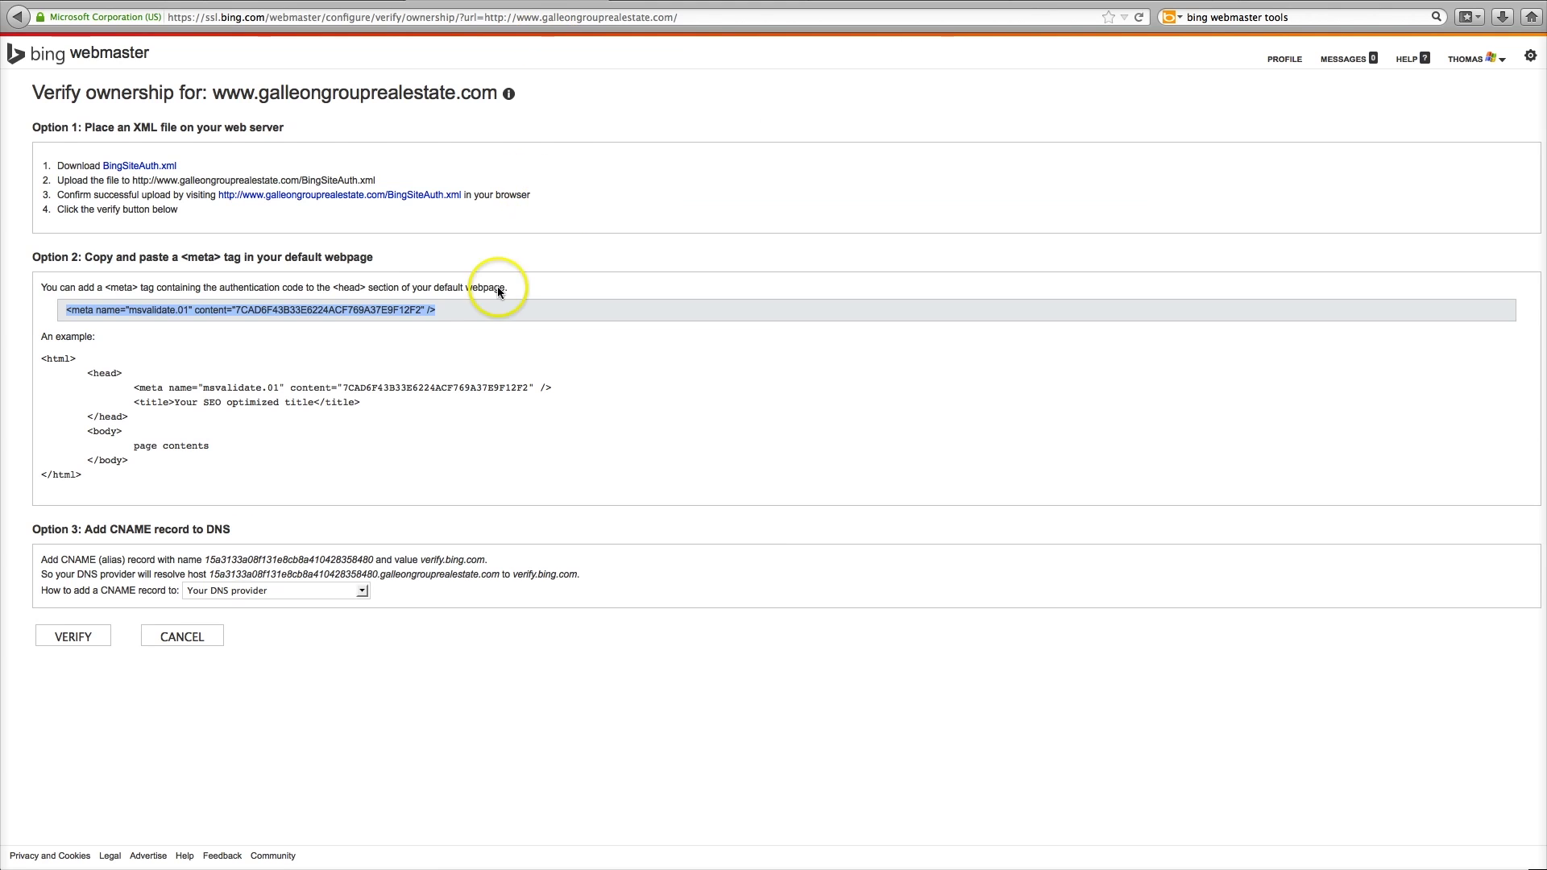
click(58, 644)
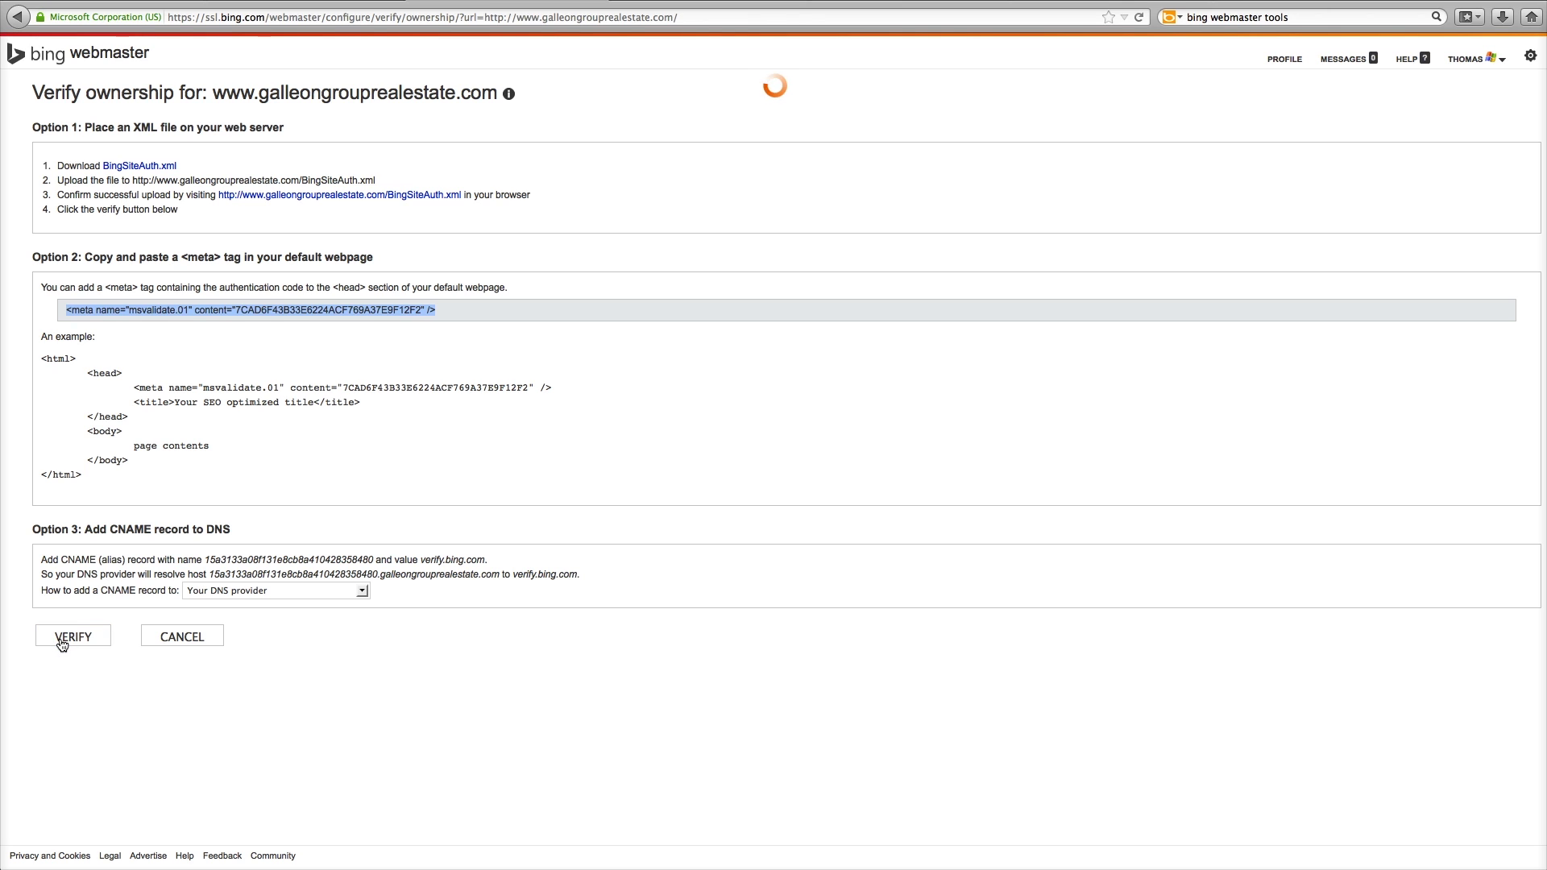
click(61, 644)
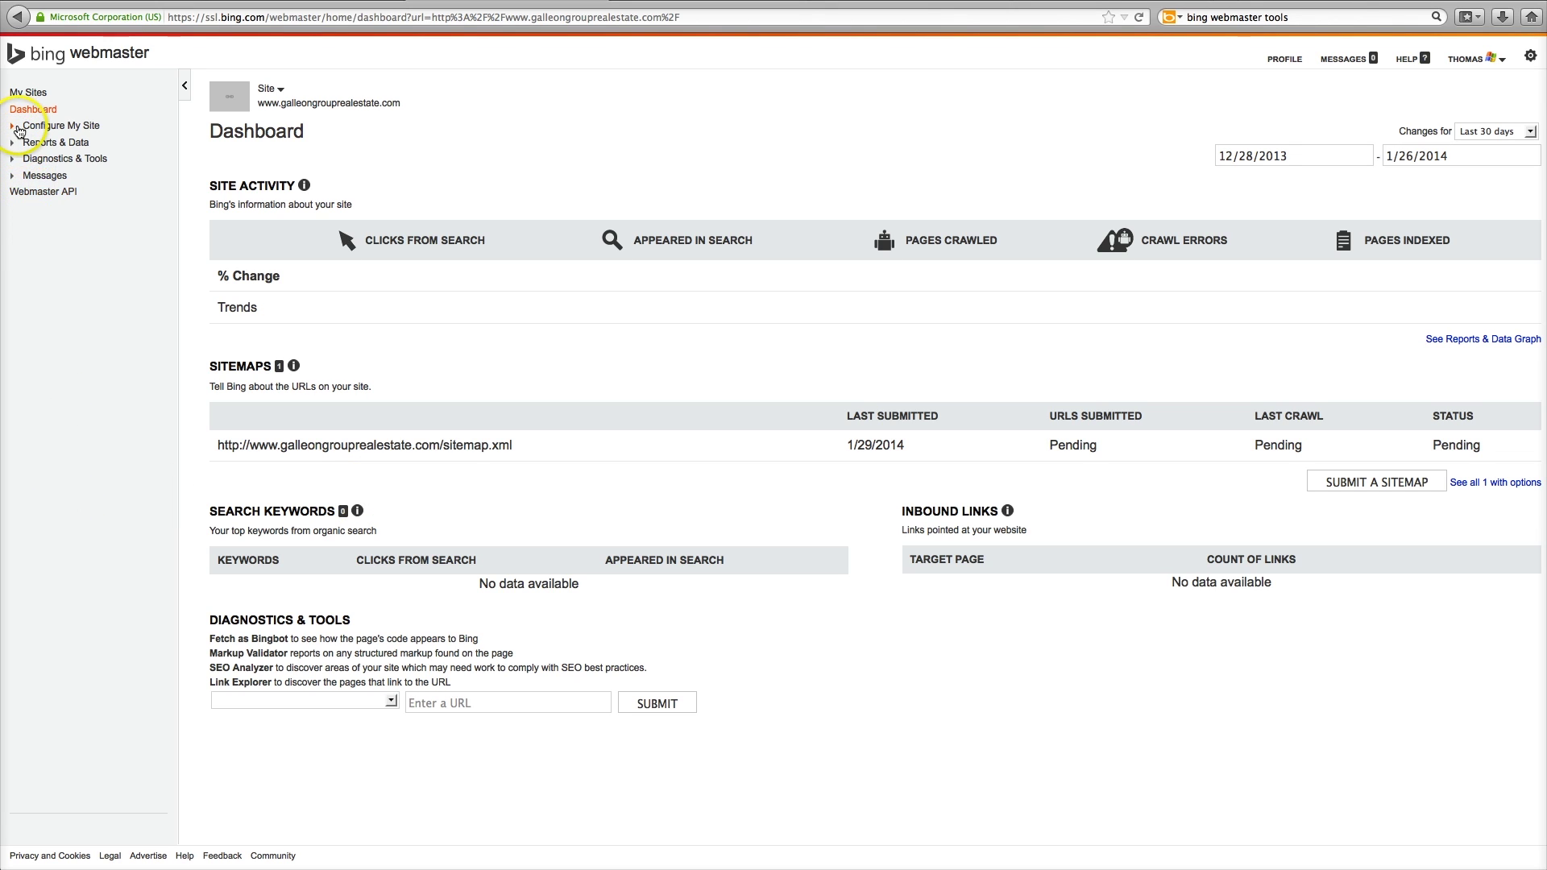
Check Crawl Control under Configure My Site, return to Verify Ownership, and expand Diagnostics & Tools
click(13, 128)
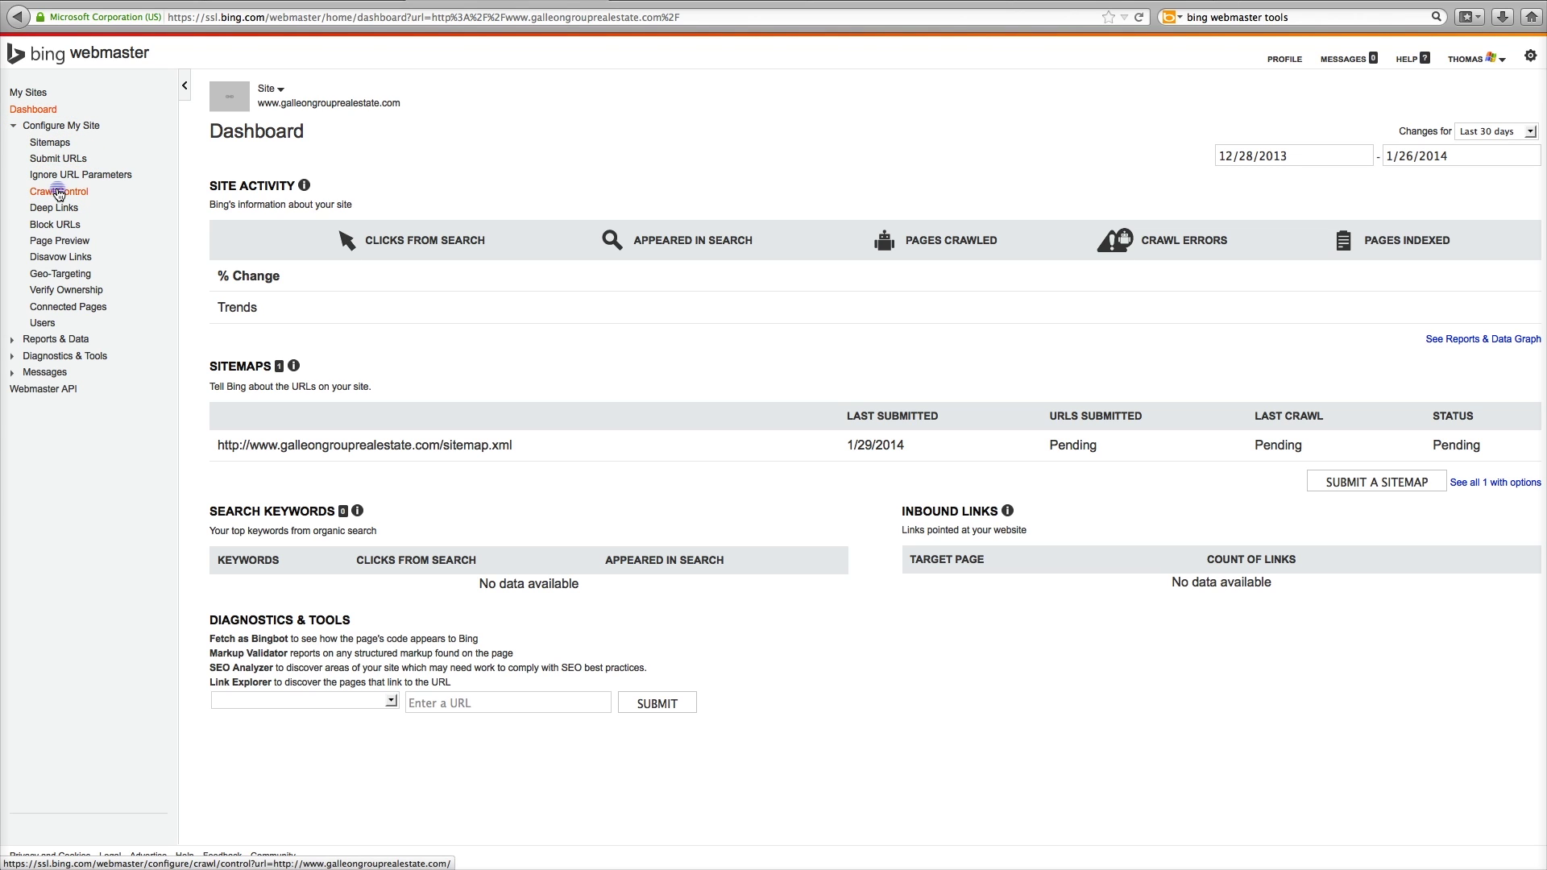
click(58, 194)
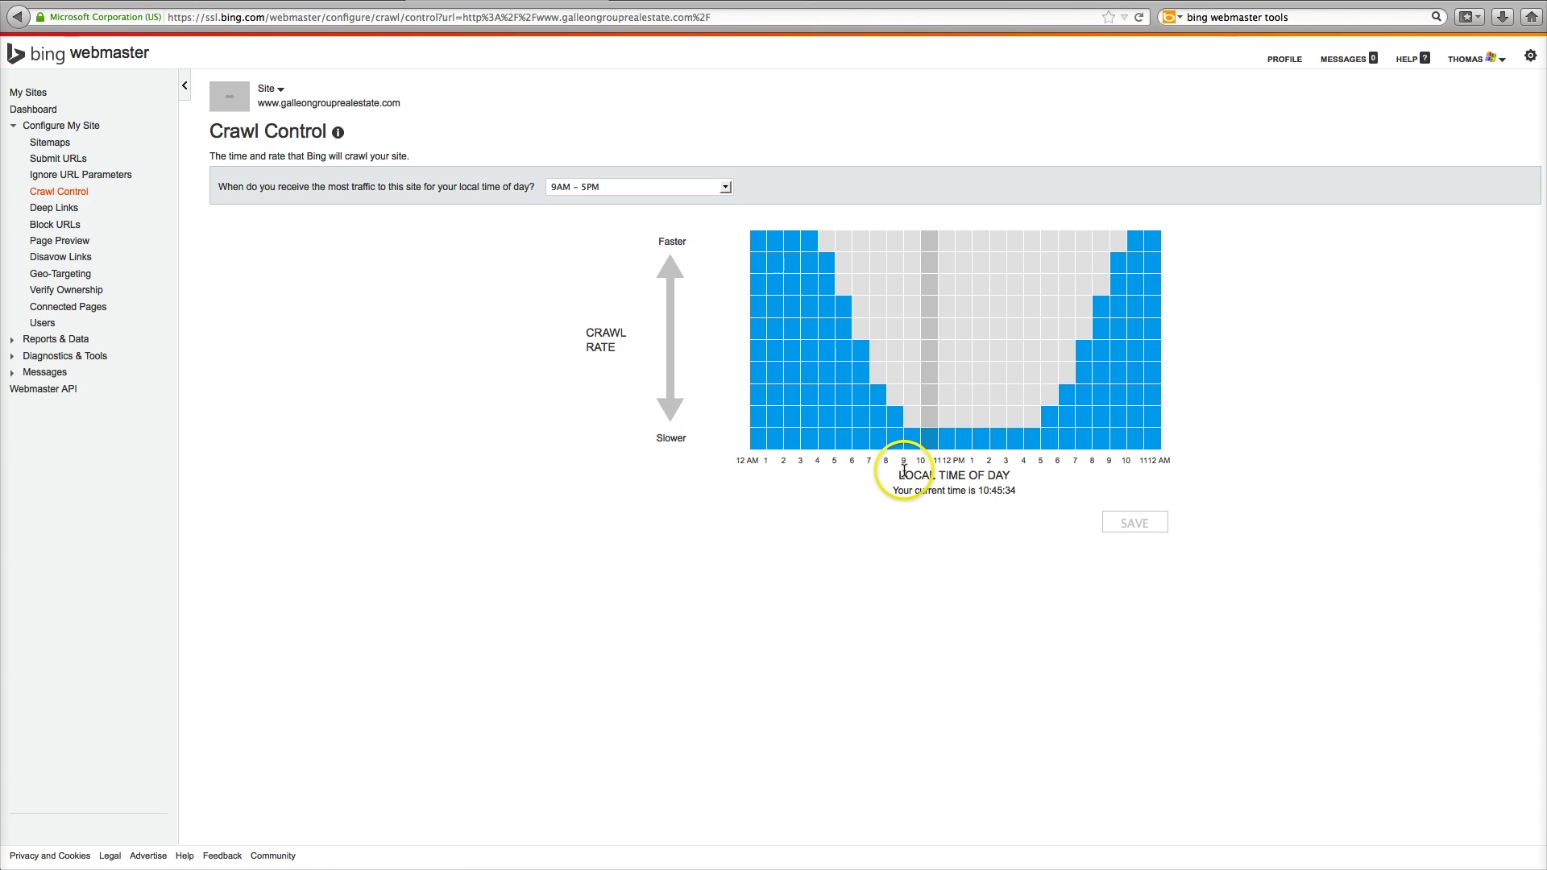
drag(904, 471, 1039, 463)
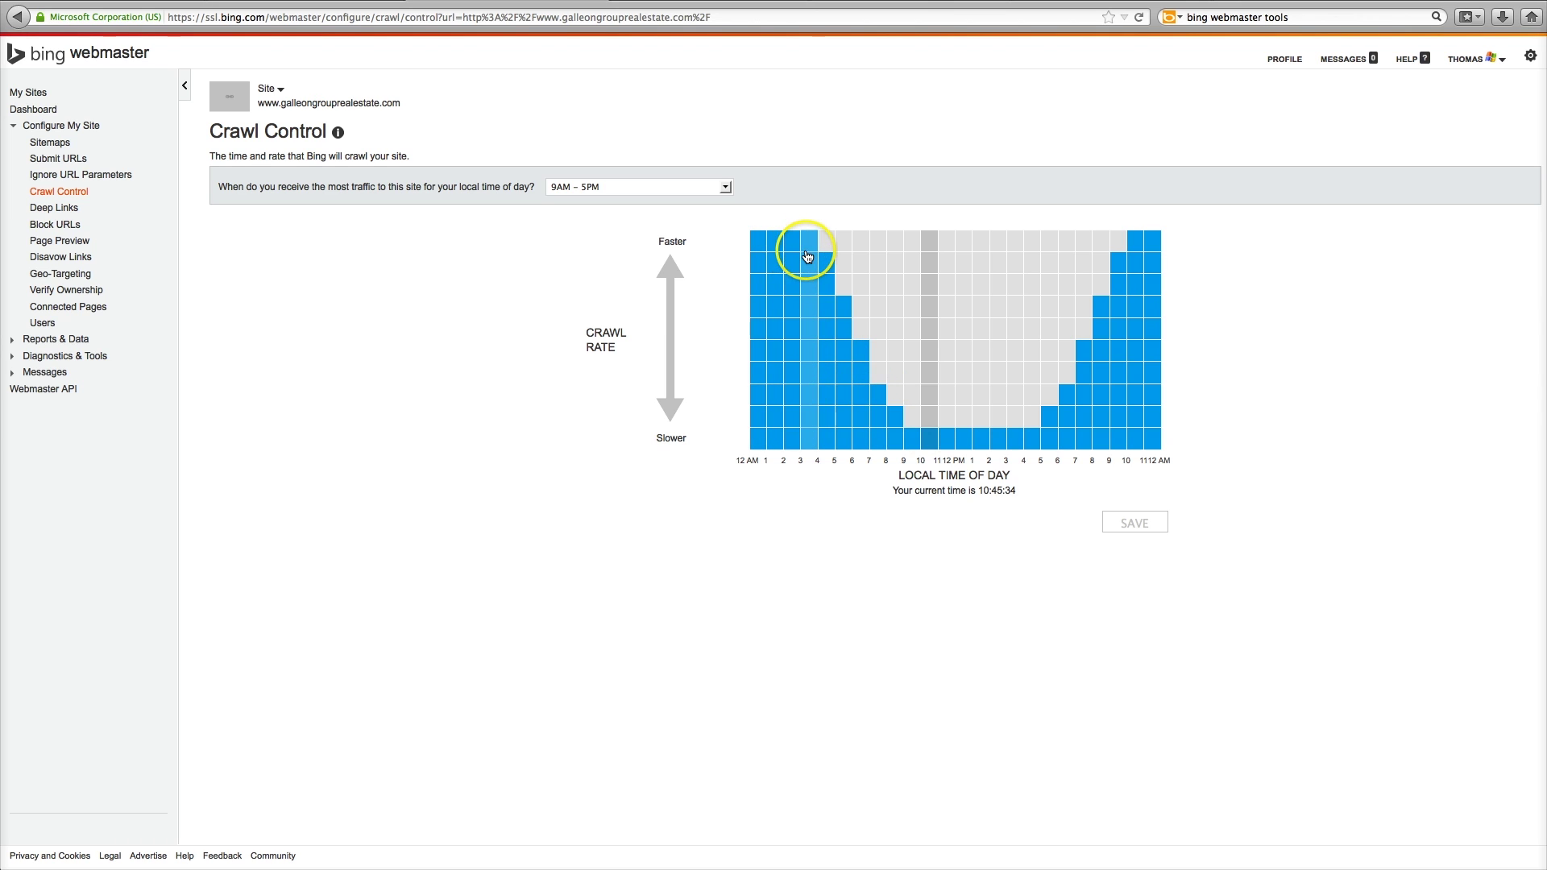
click(66, 290)
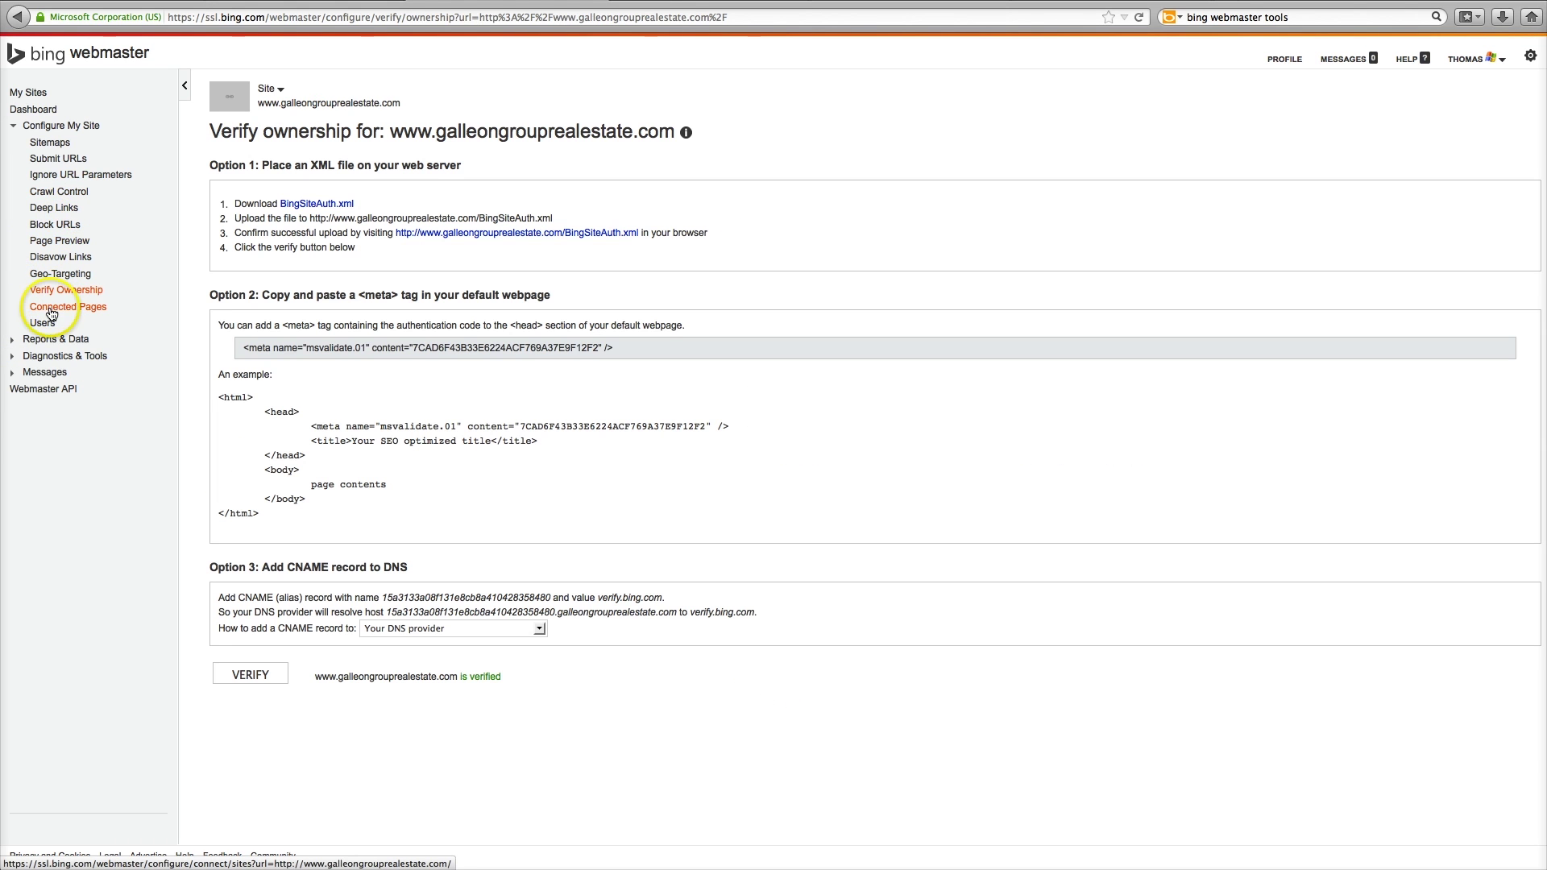
click(13, 359)
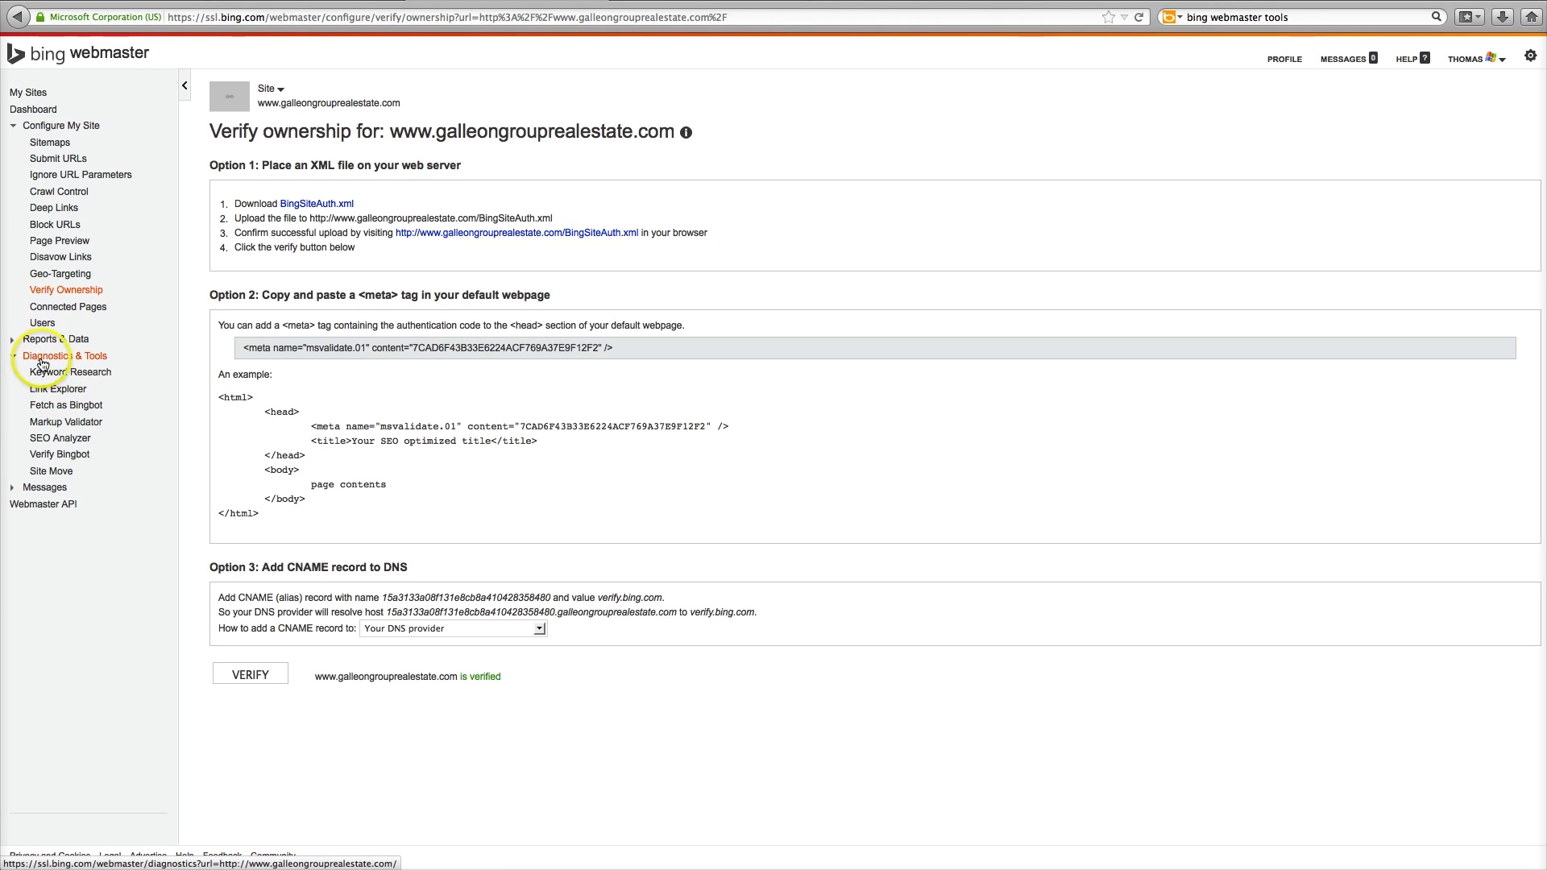
click(45, 409)
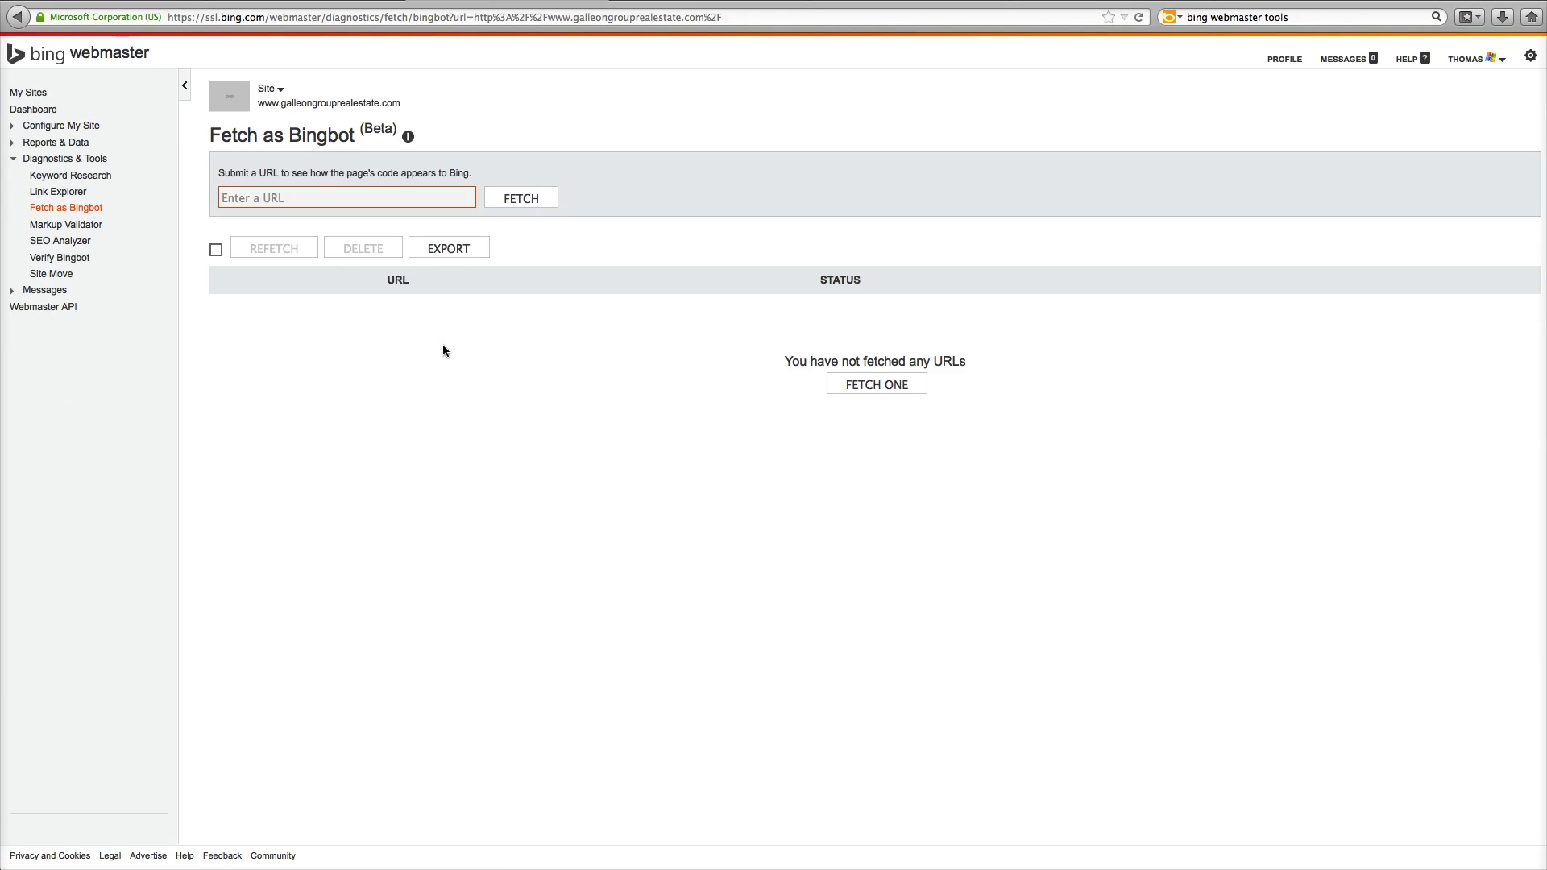
click(377, 202)
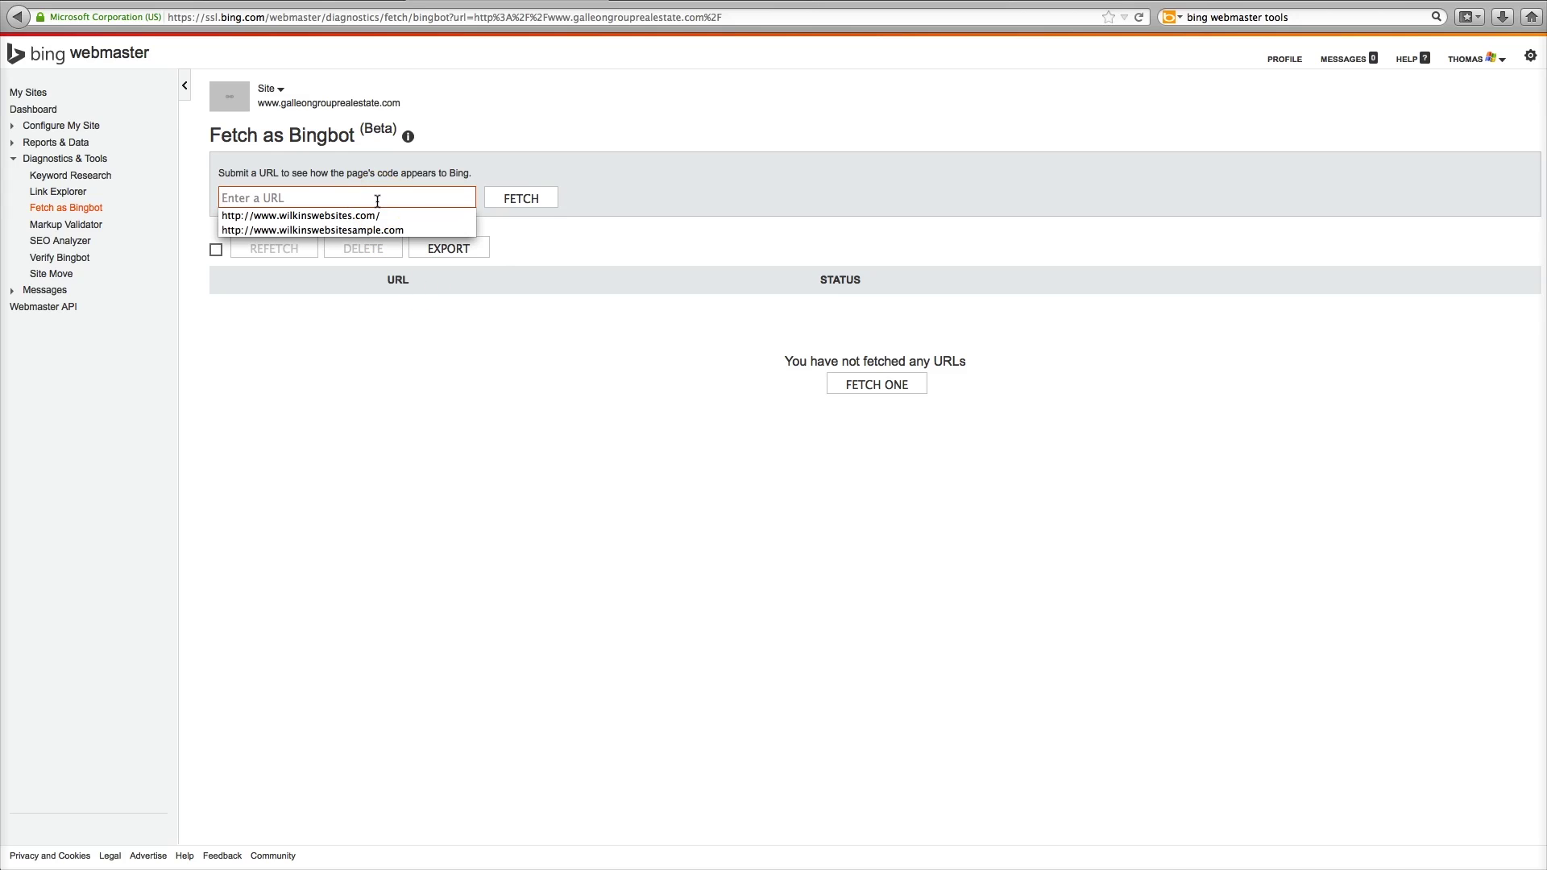
click(297, 18)
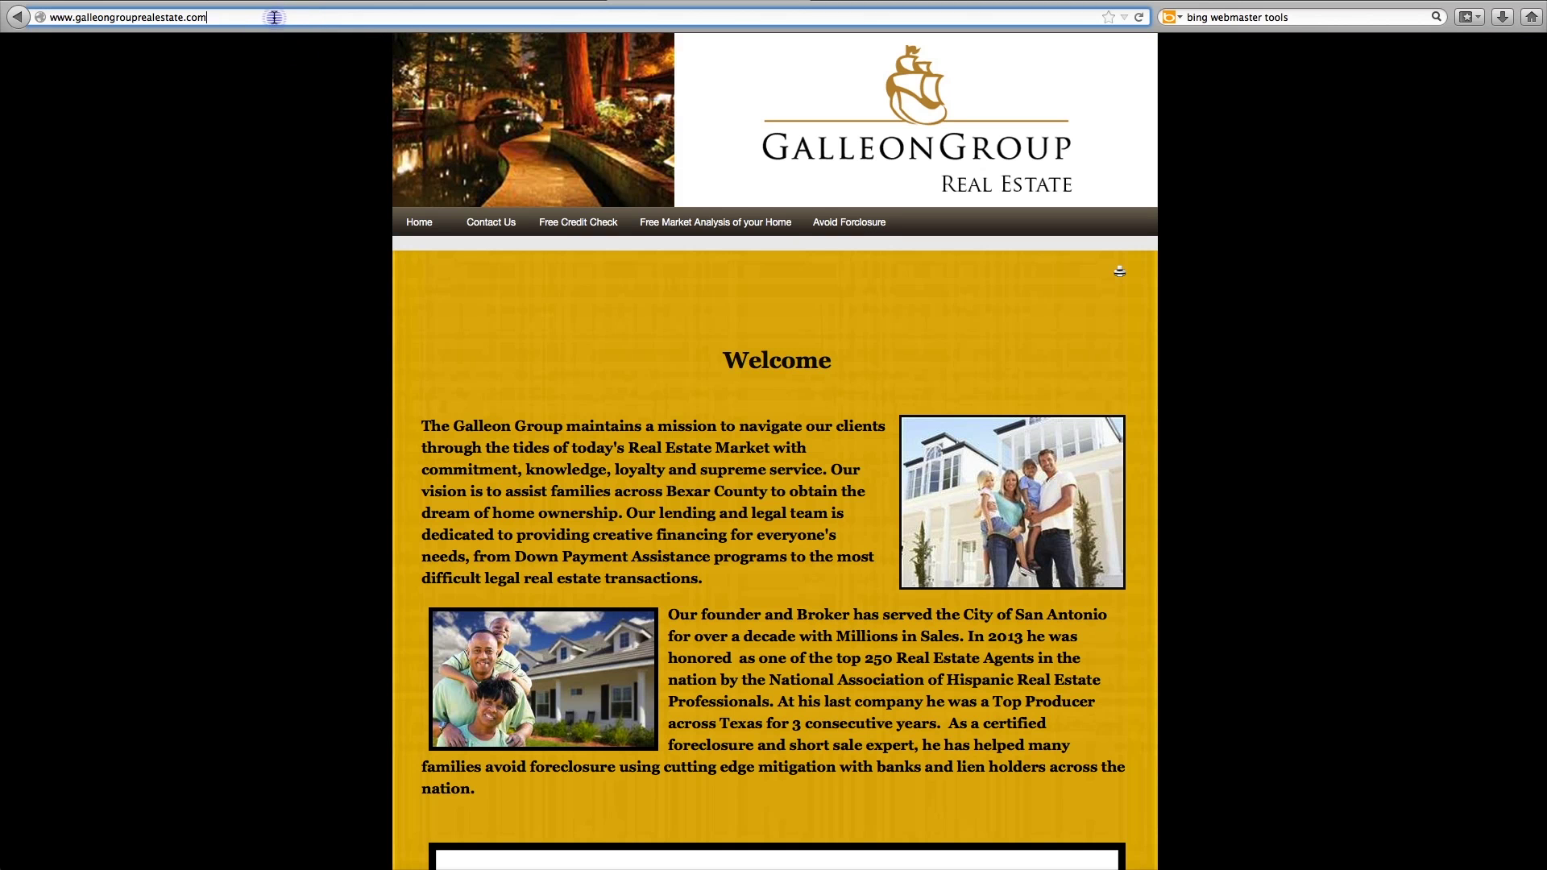
double_click(274, 17)
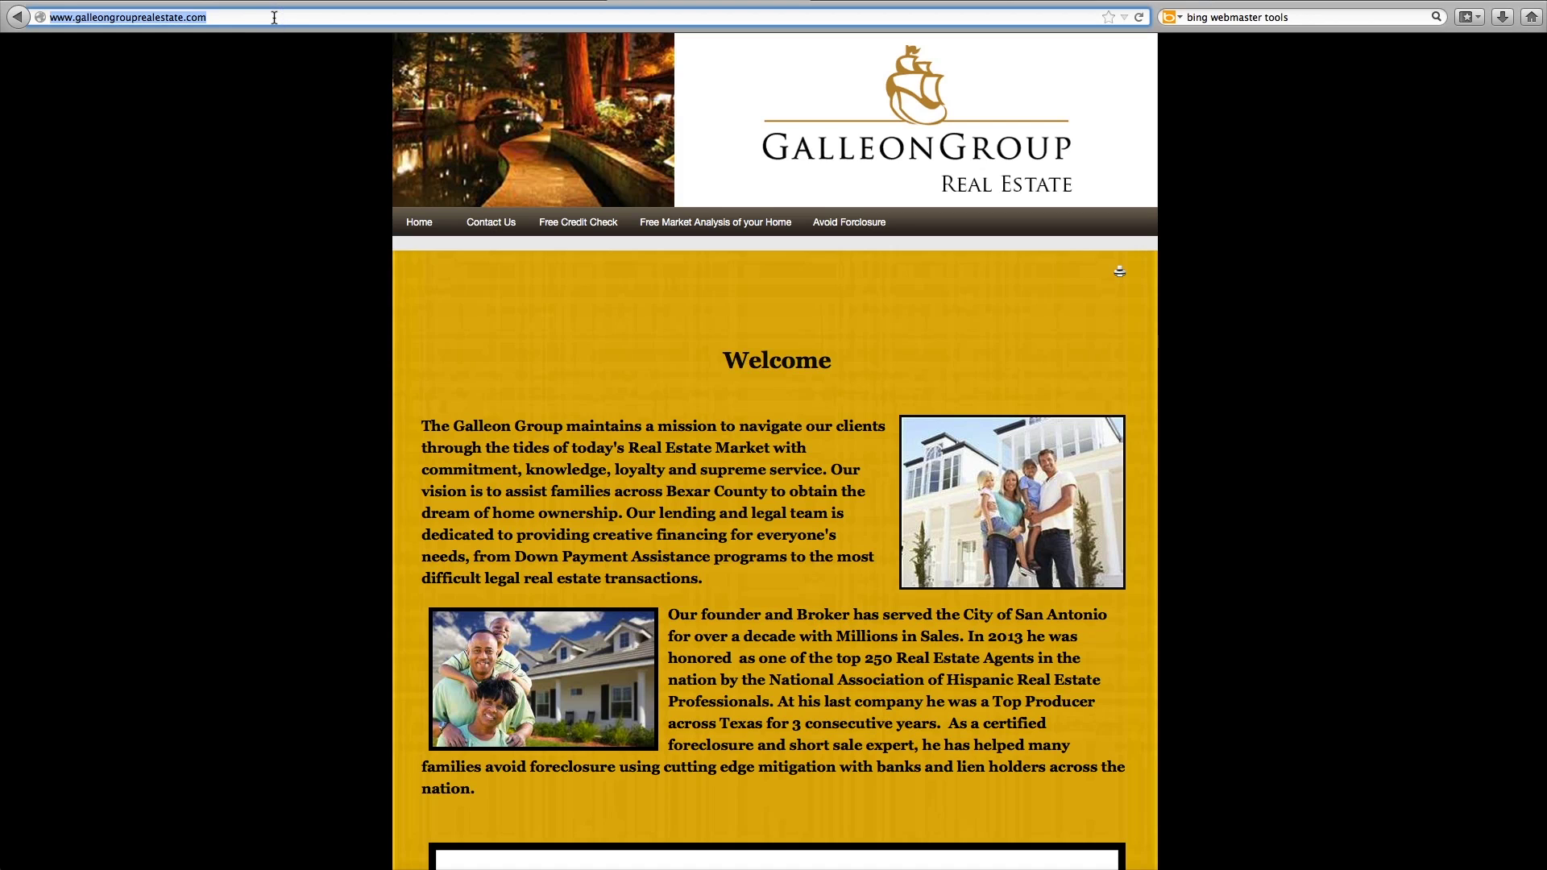
key(super+c)
click(310, 198)
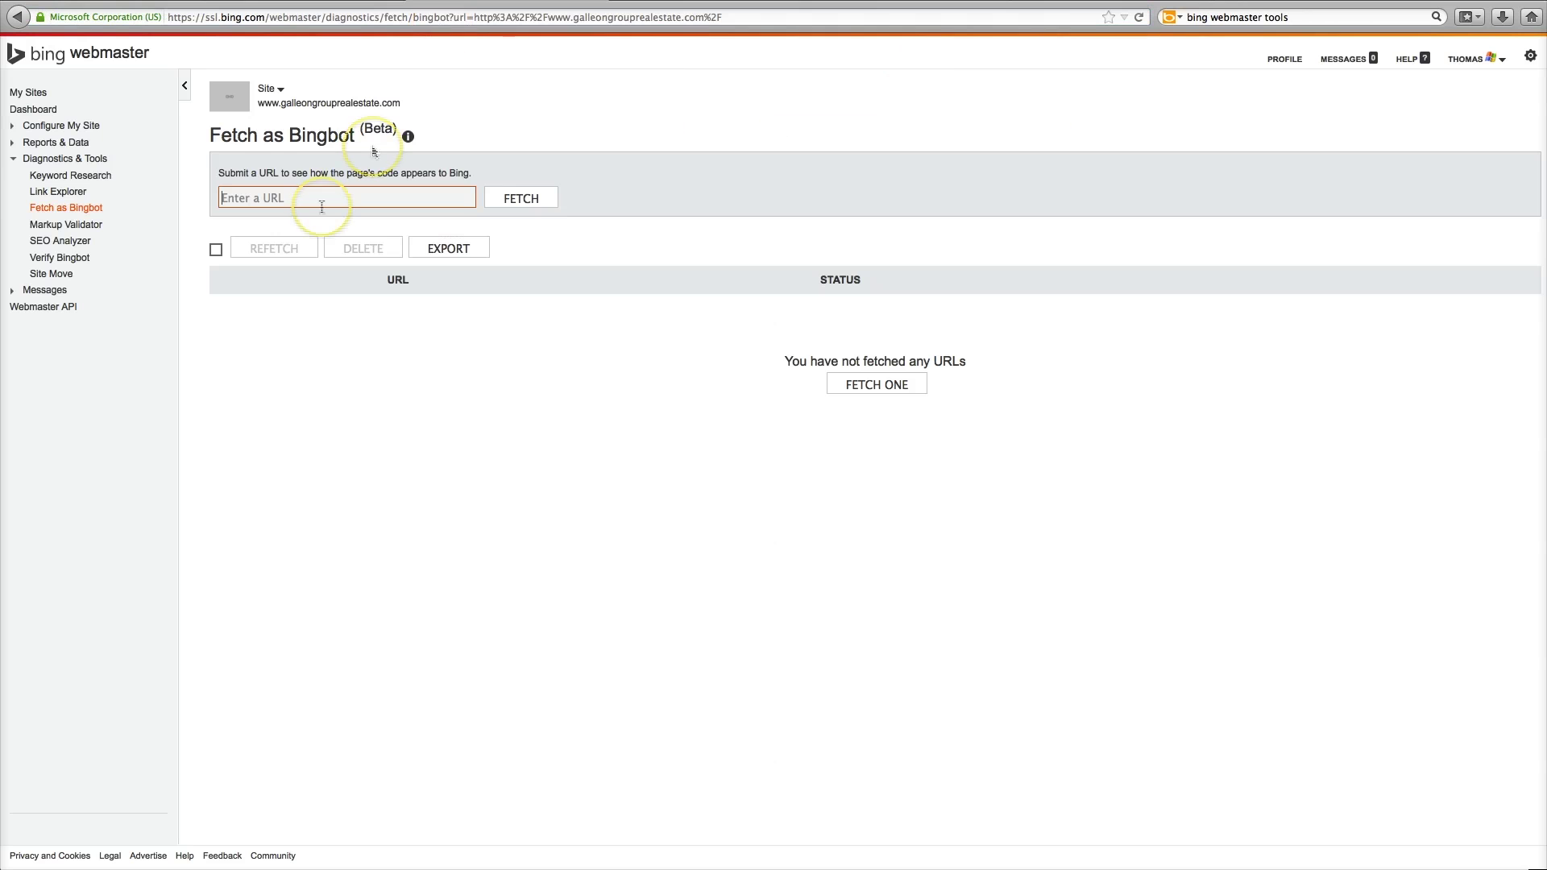
click(309, 198)
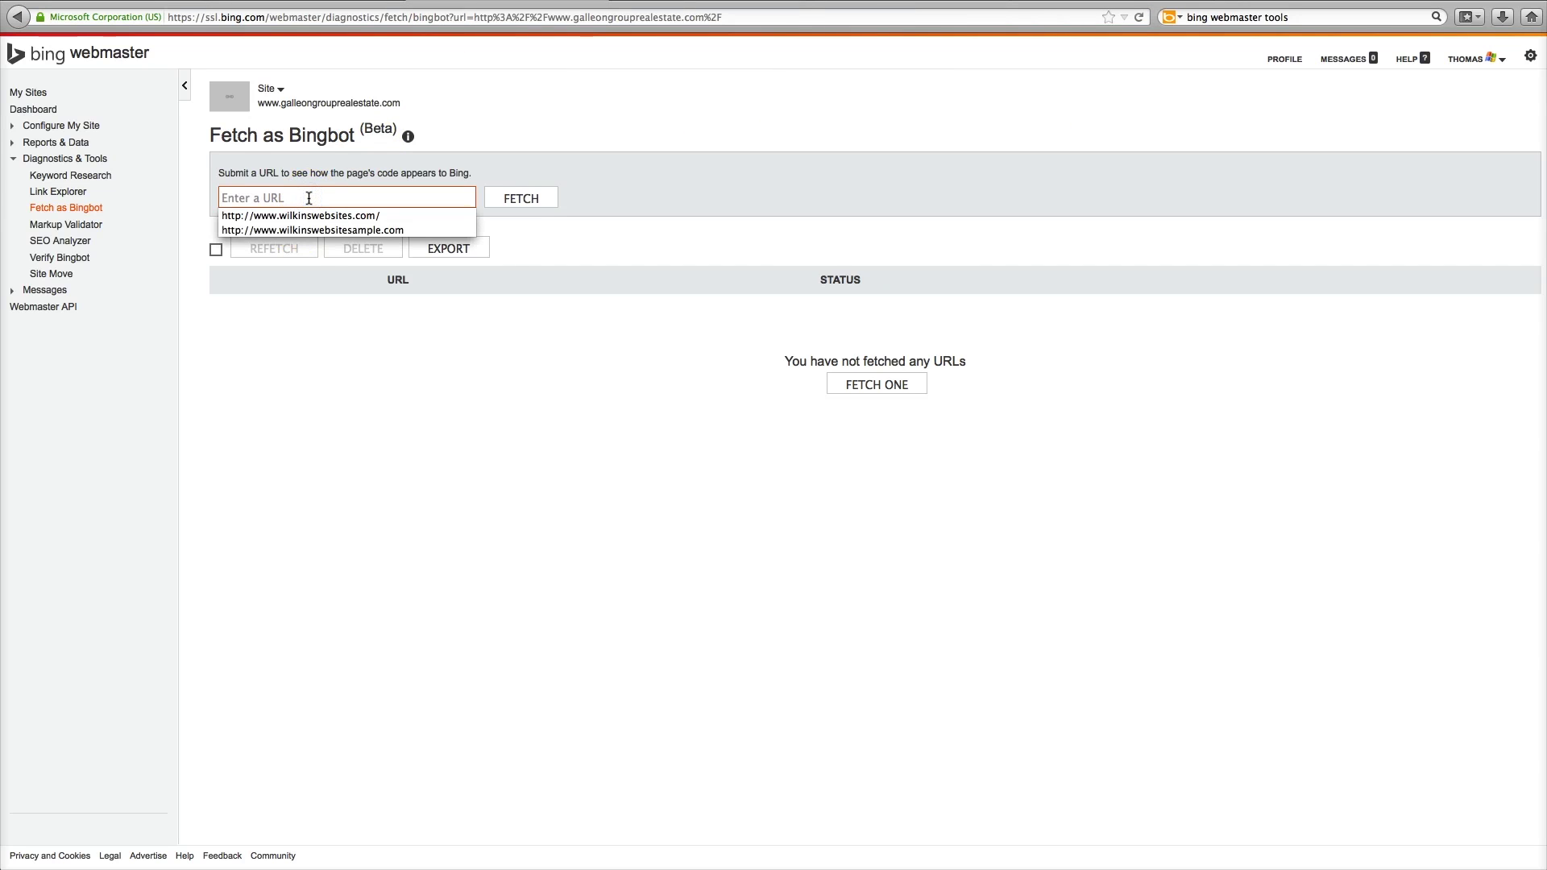
key(super+v)
Fetch the home page as Bingbot and review the completed response's headers and source
click(522, 199)
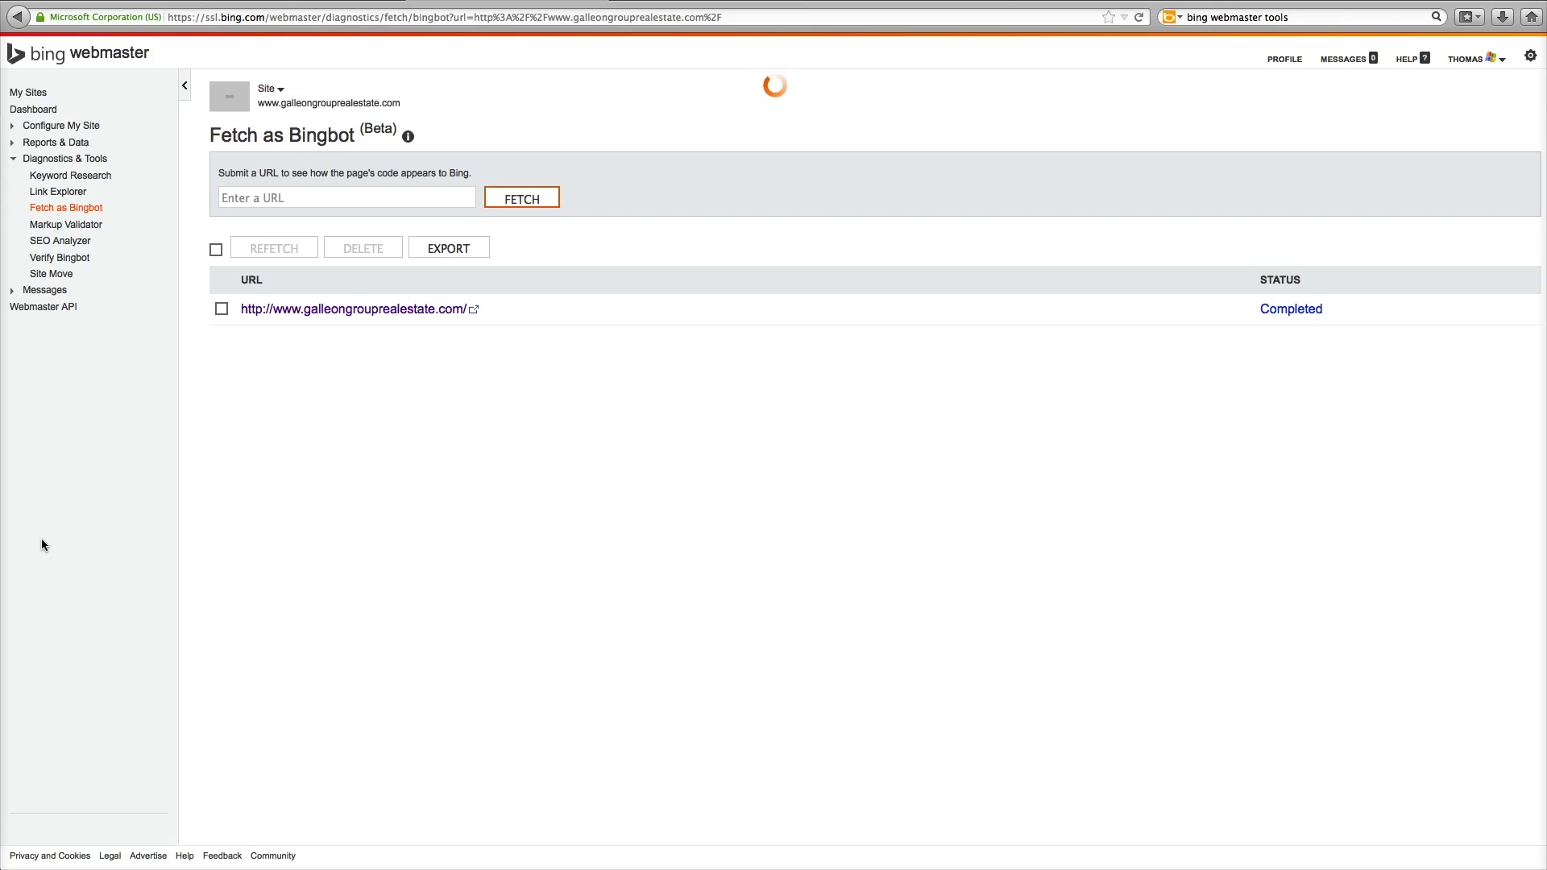
click(320, 452)
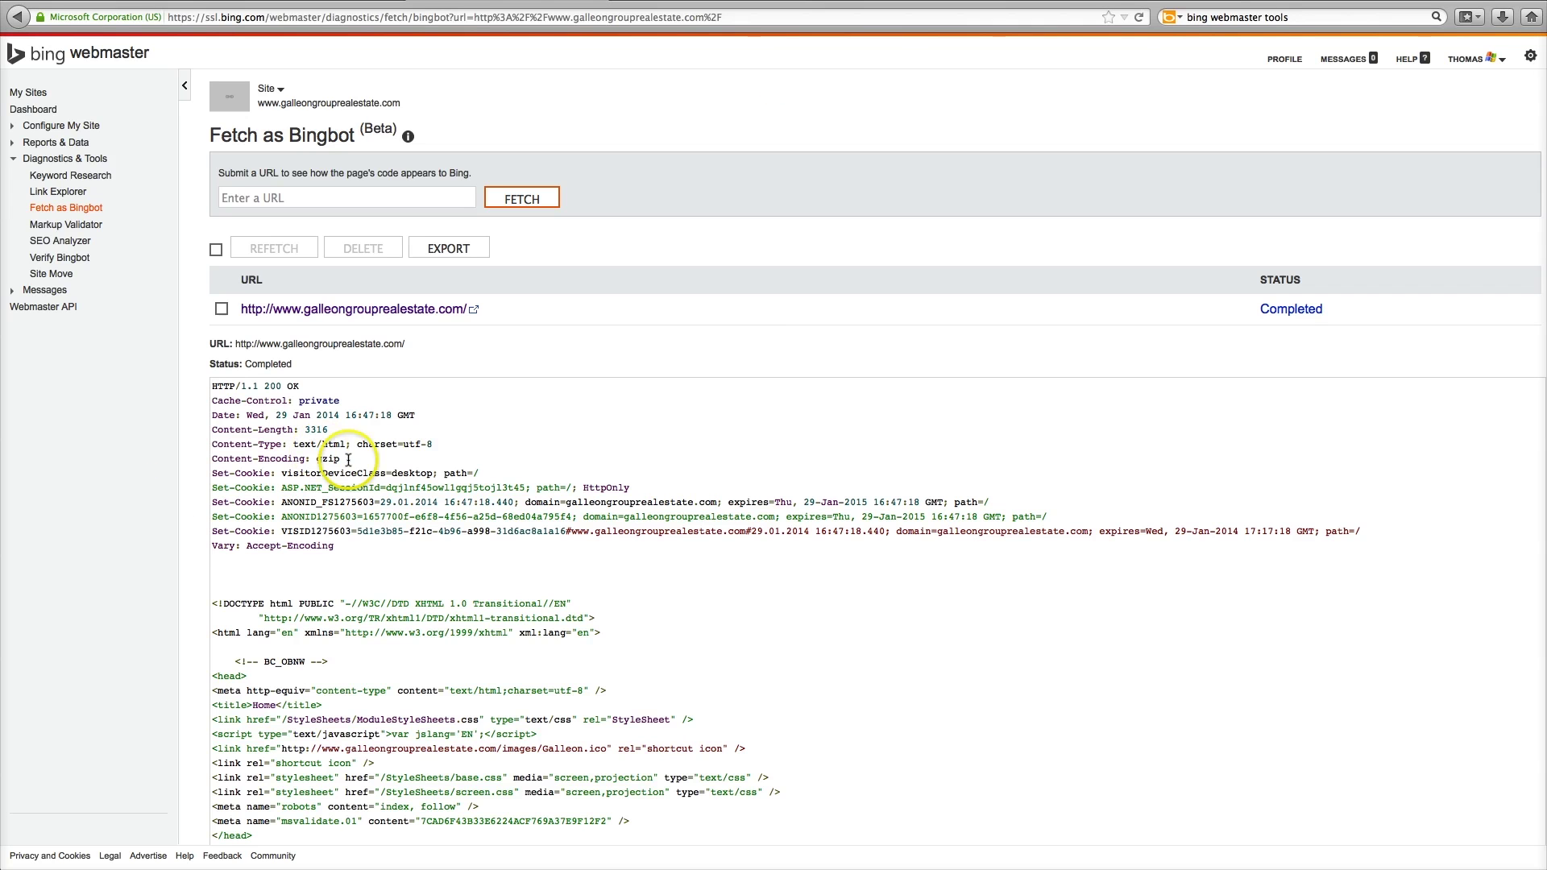
click(471, 577)
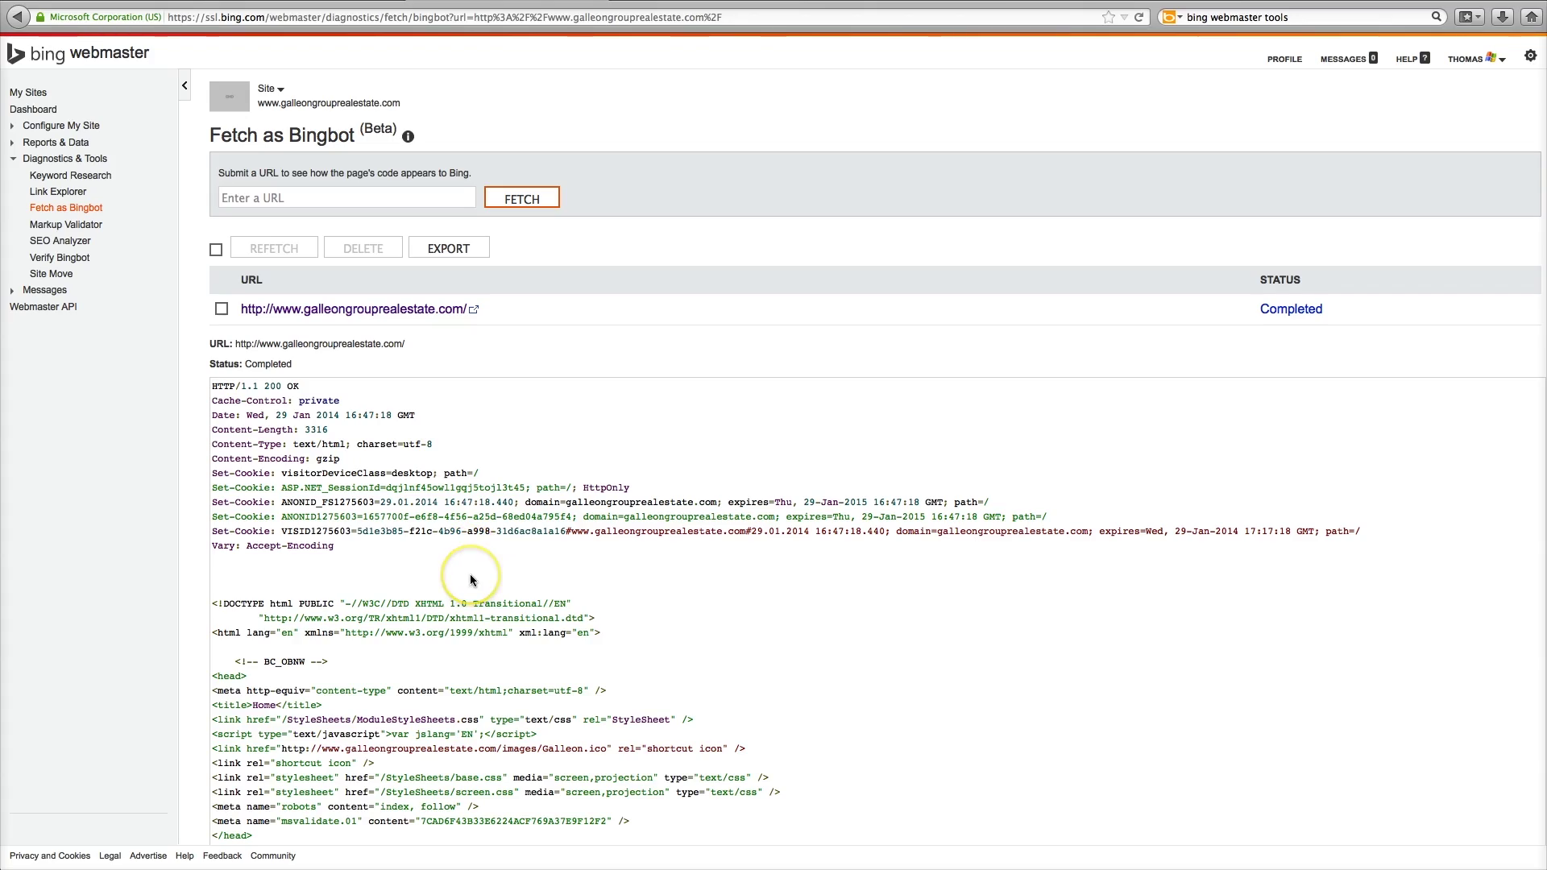
scroll(470, 580, down, 15)
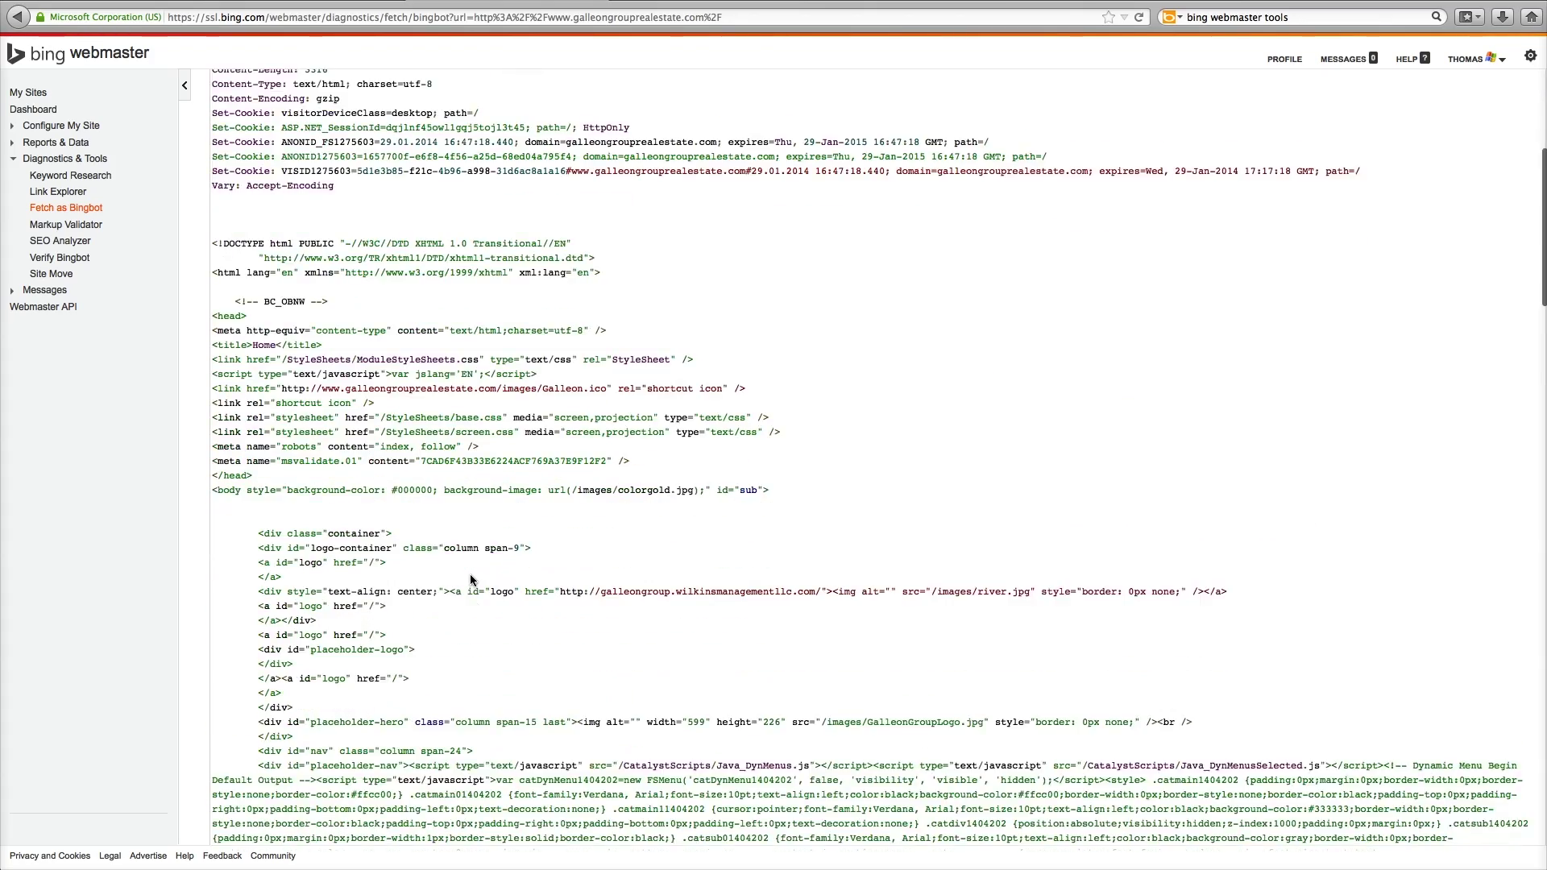
scroll(471, 581, down, 15)
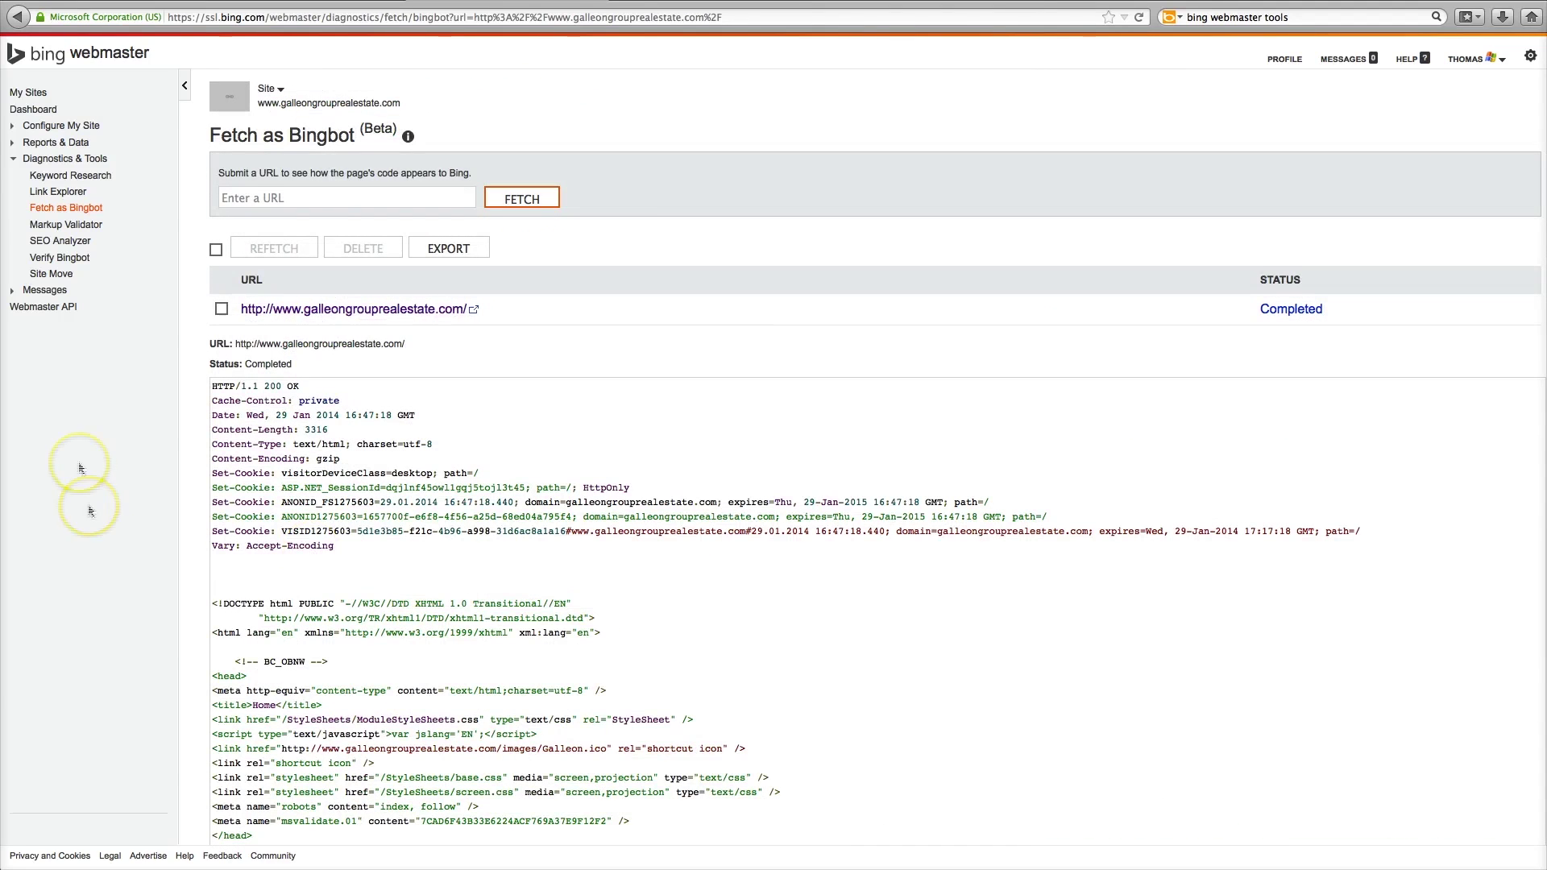
click(51, 274)
Run SEO Analyzer on the pasted home page URL
click(51, 243)
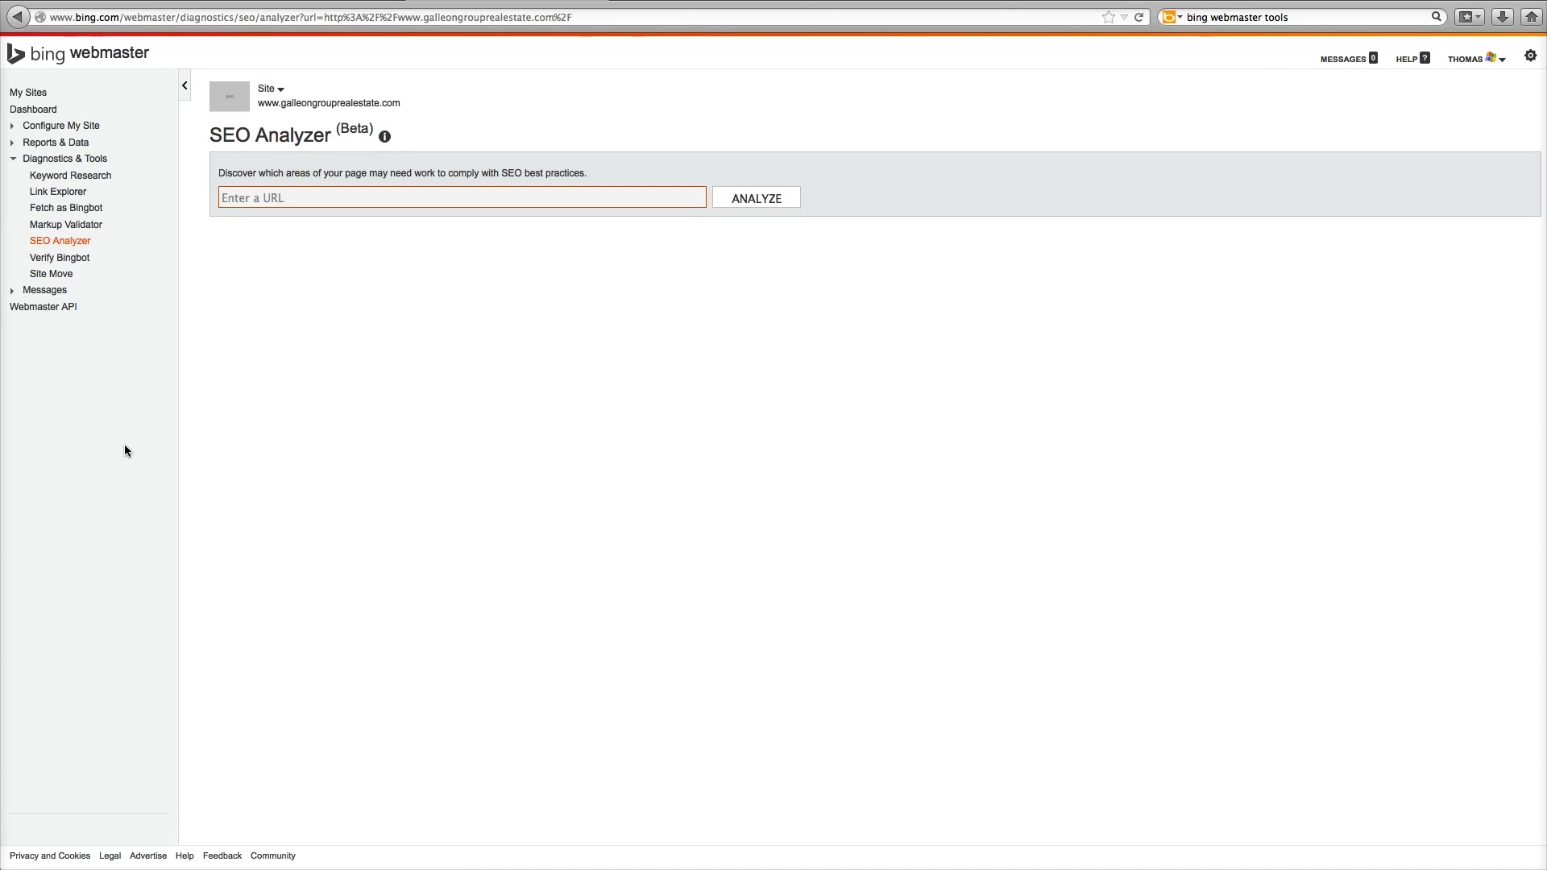
text(http://www.galleongrouprealestate.com/)
click(761, 199)
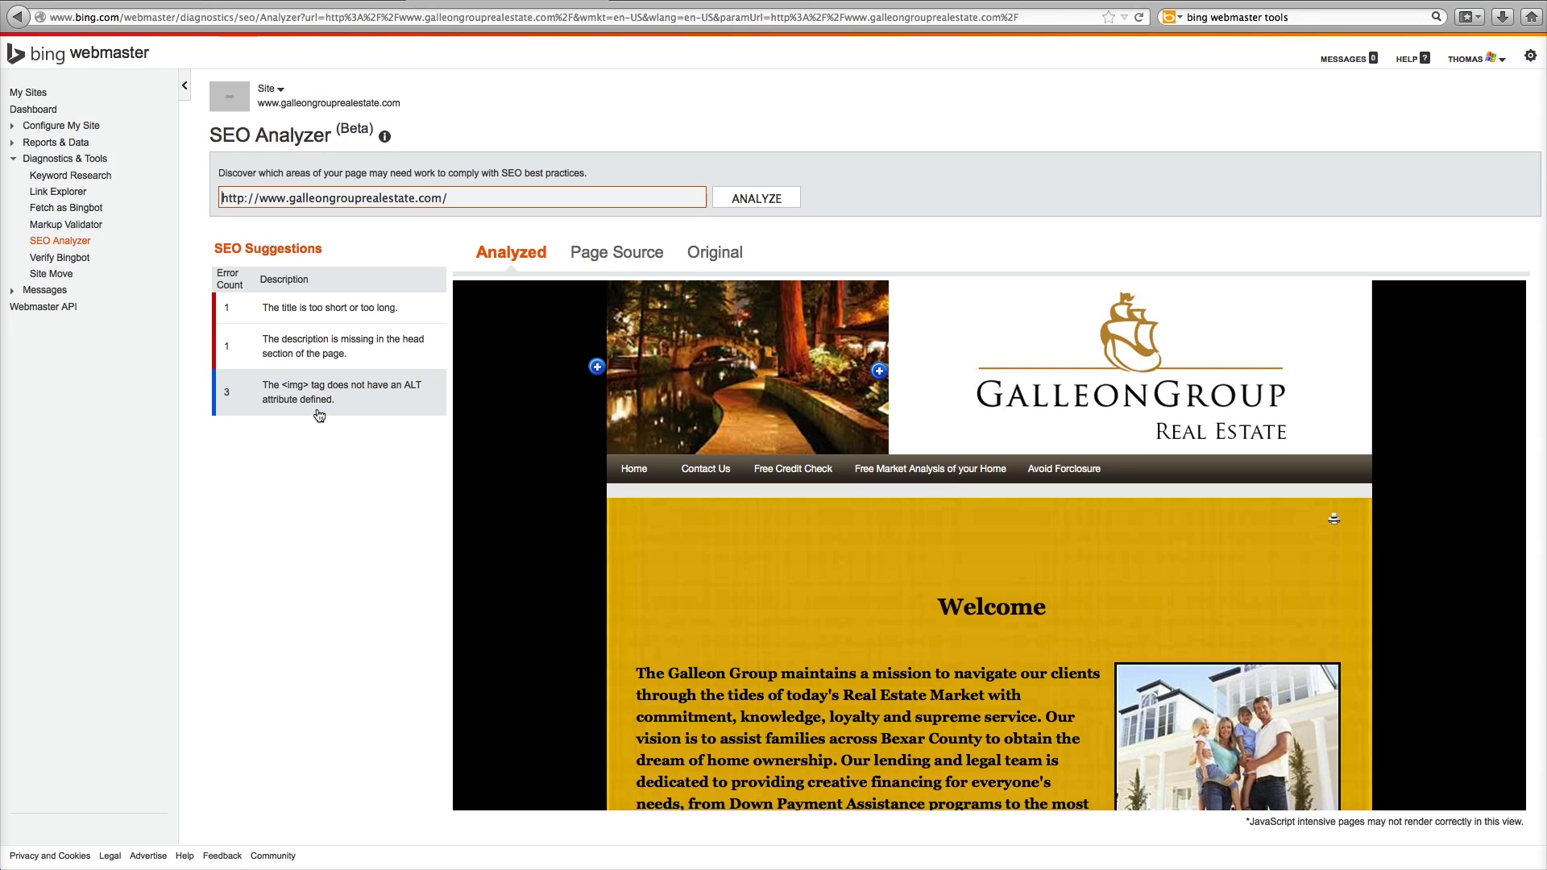
Inspect the three suggestions and show the header photo's missing ALT attribute issue
click(305, 413)
click(854, 403)
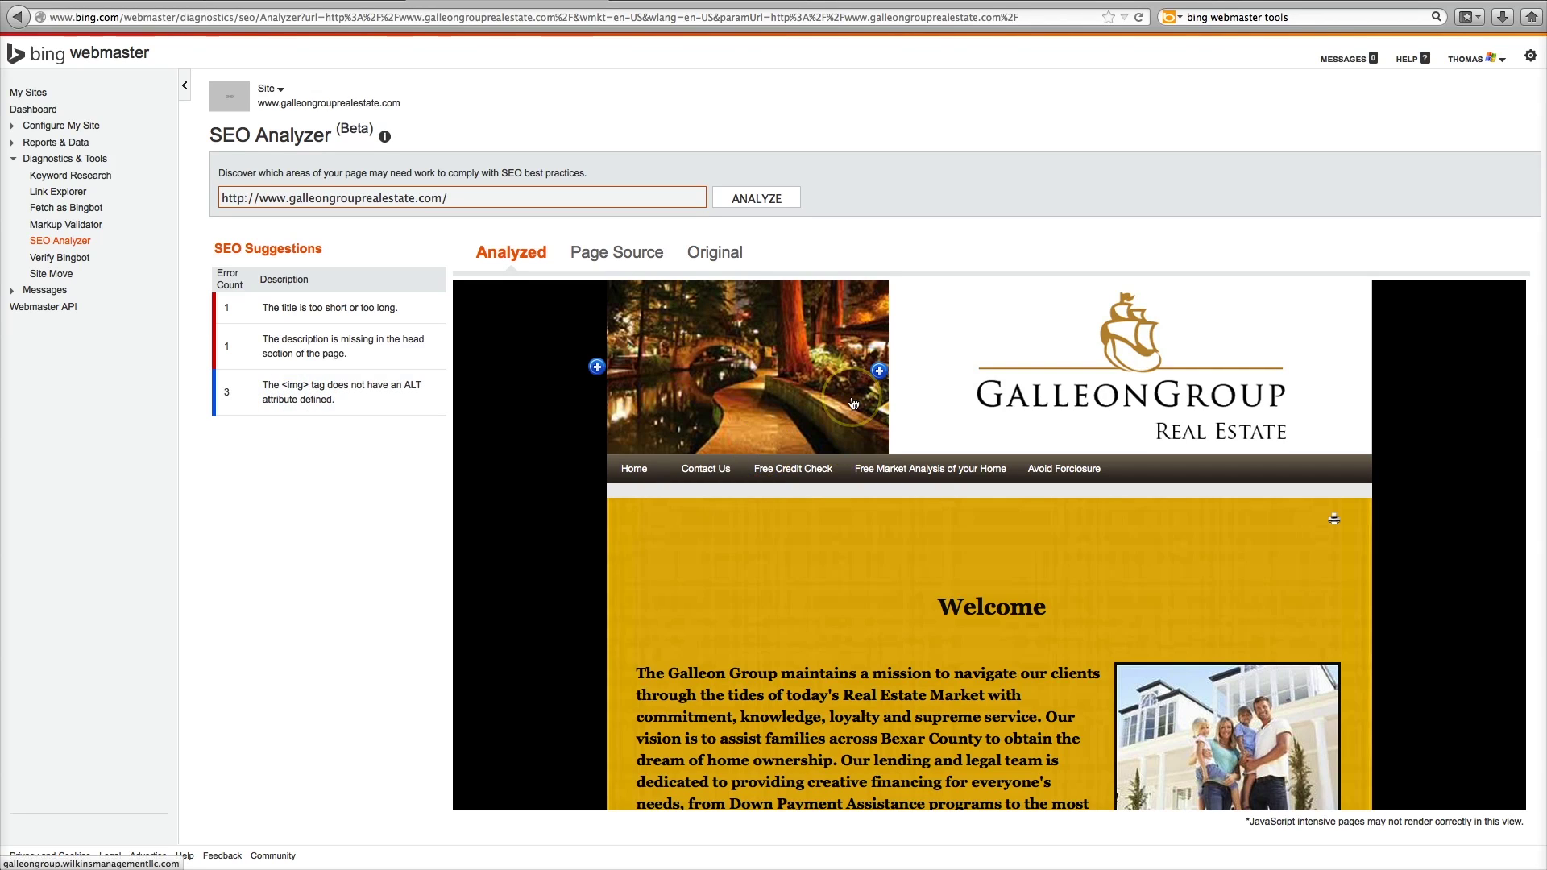
click(880, 370)
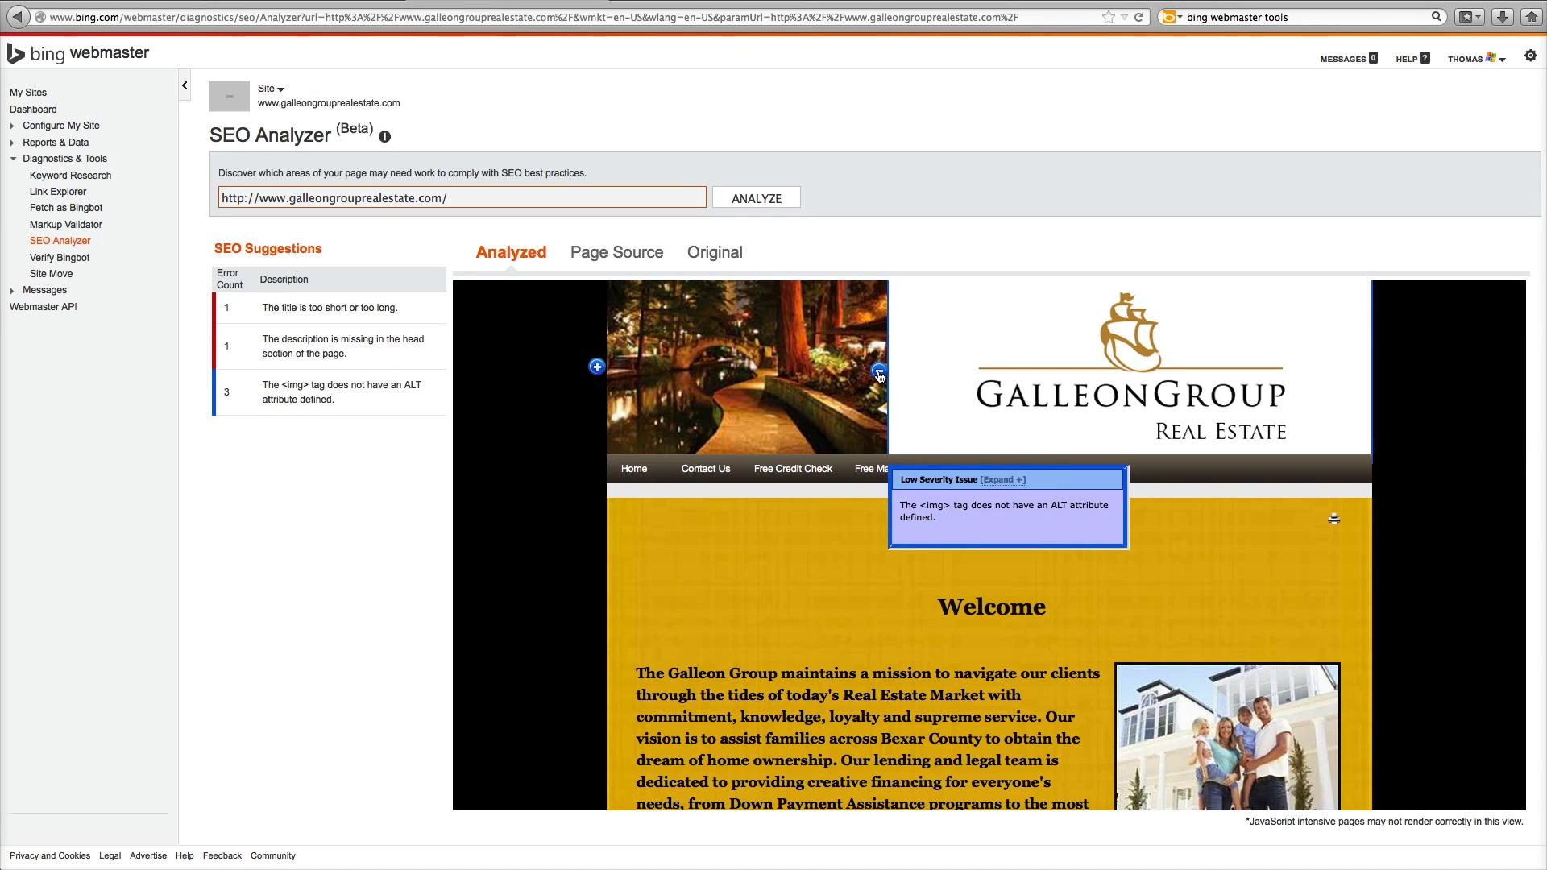
click(107, 479)
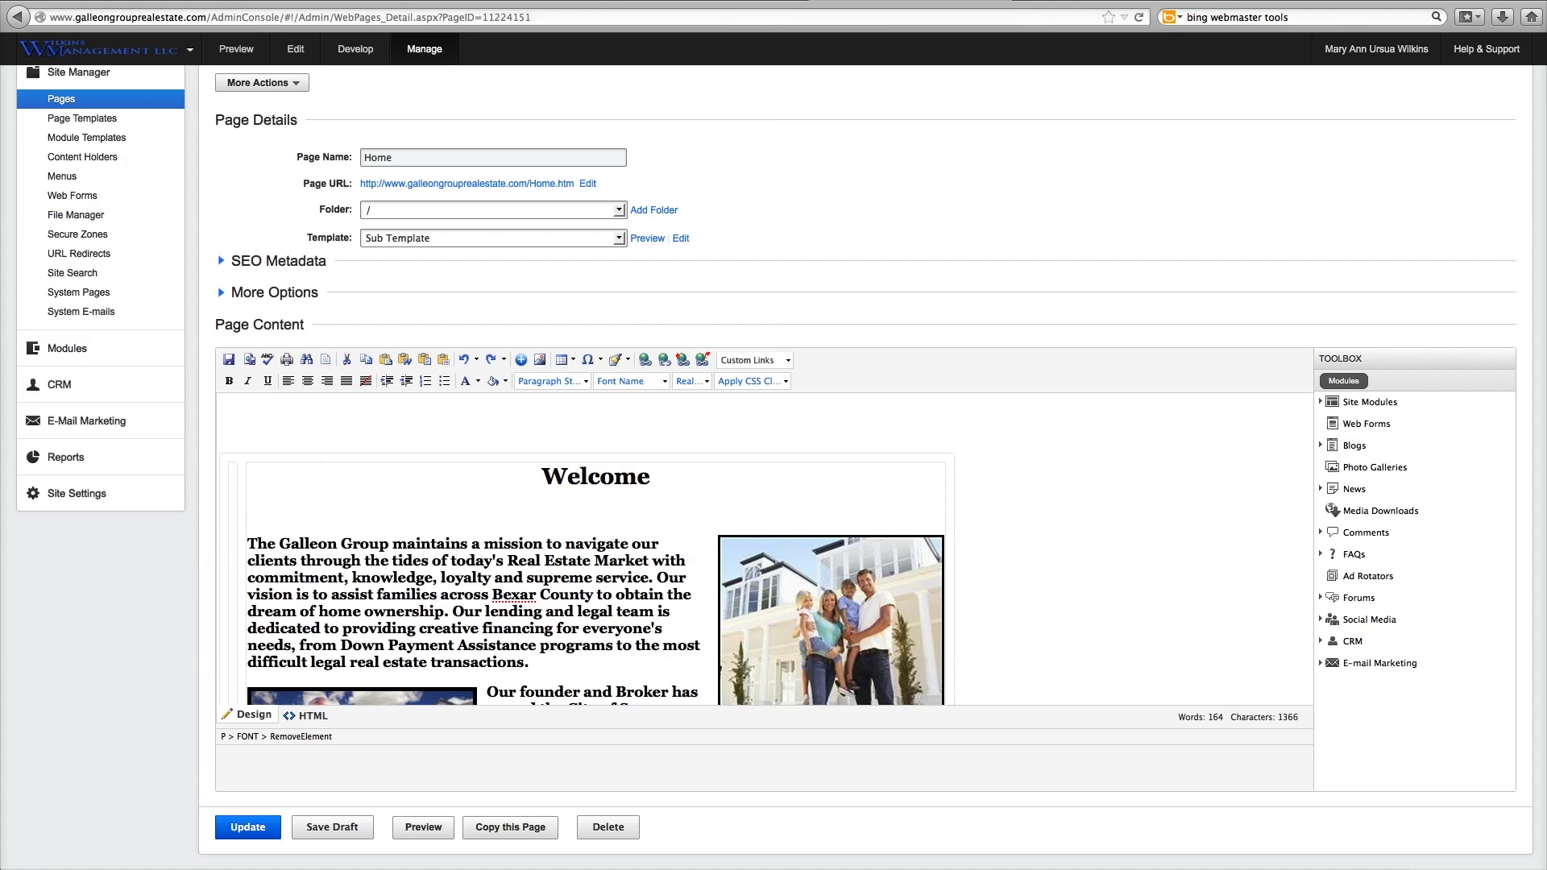
Open the Sub Template from Page Templates and bring up the river-walk photo's image properties
click(414, 496)
scroll(414, 500, up, 3)
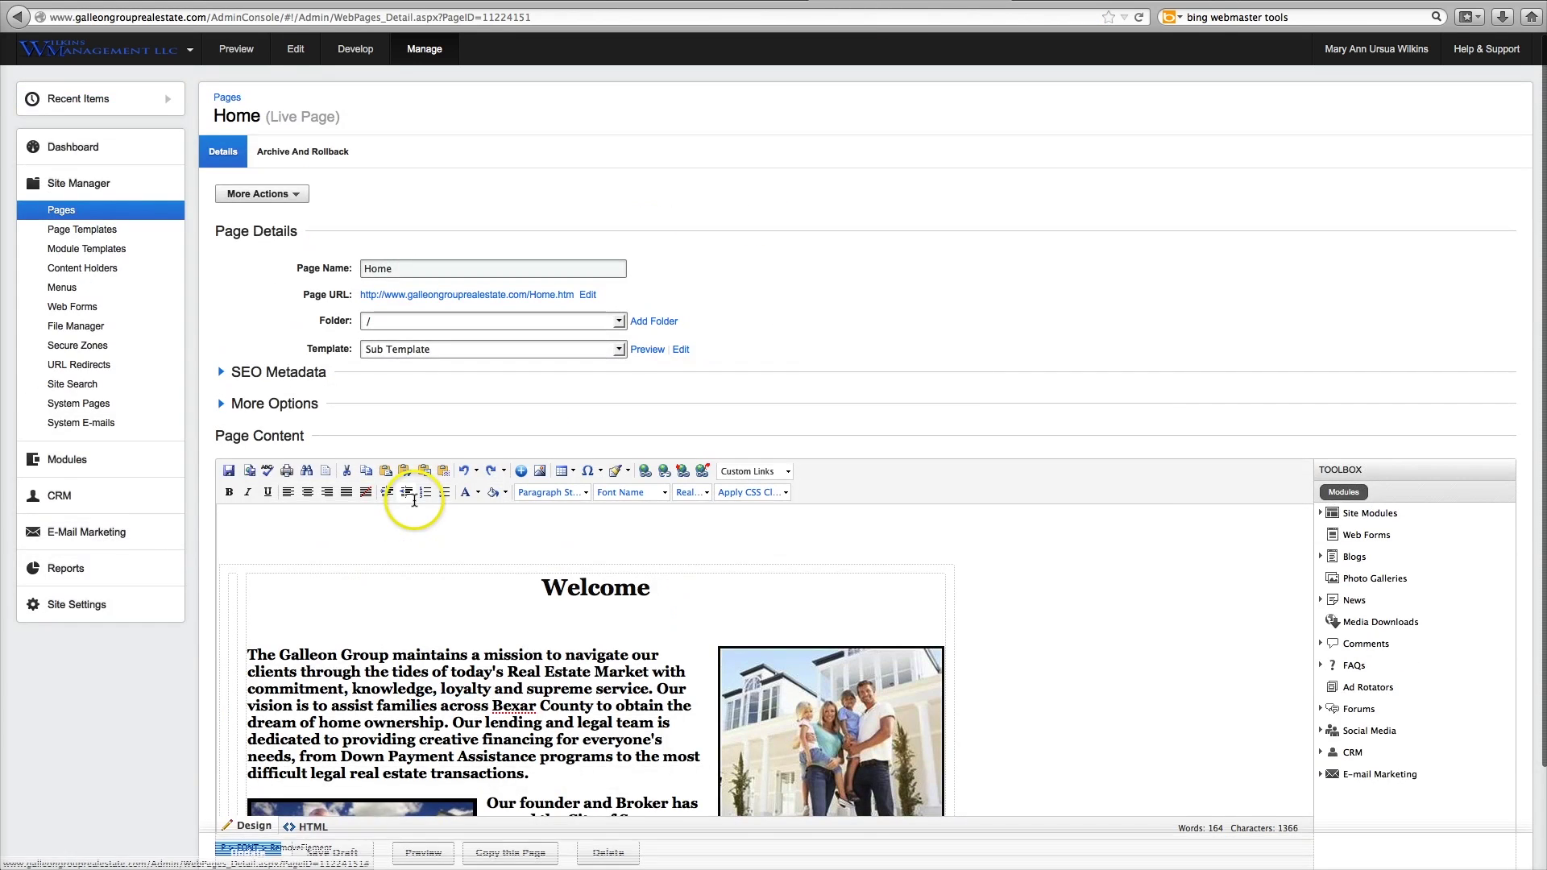
click(76, 231)
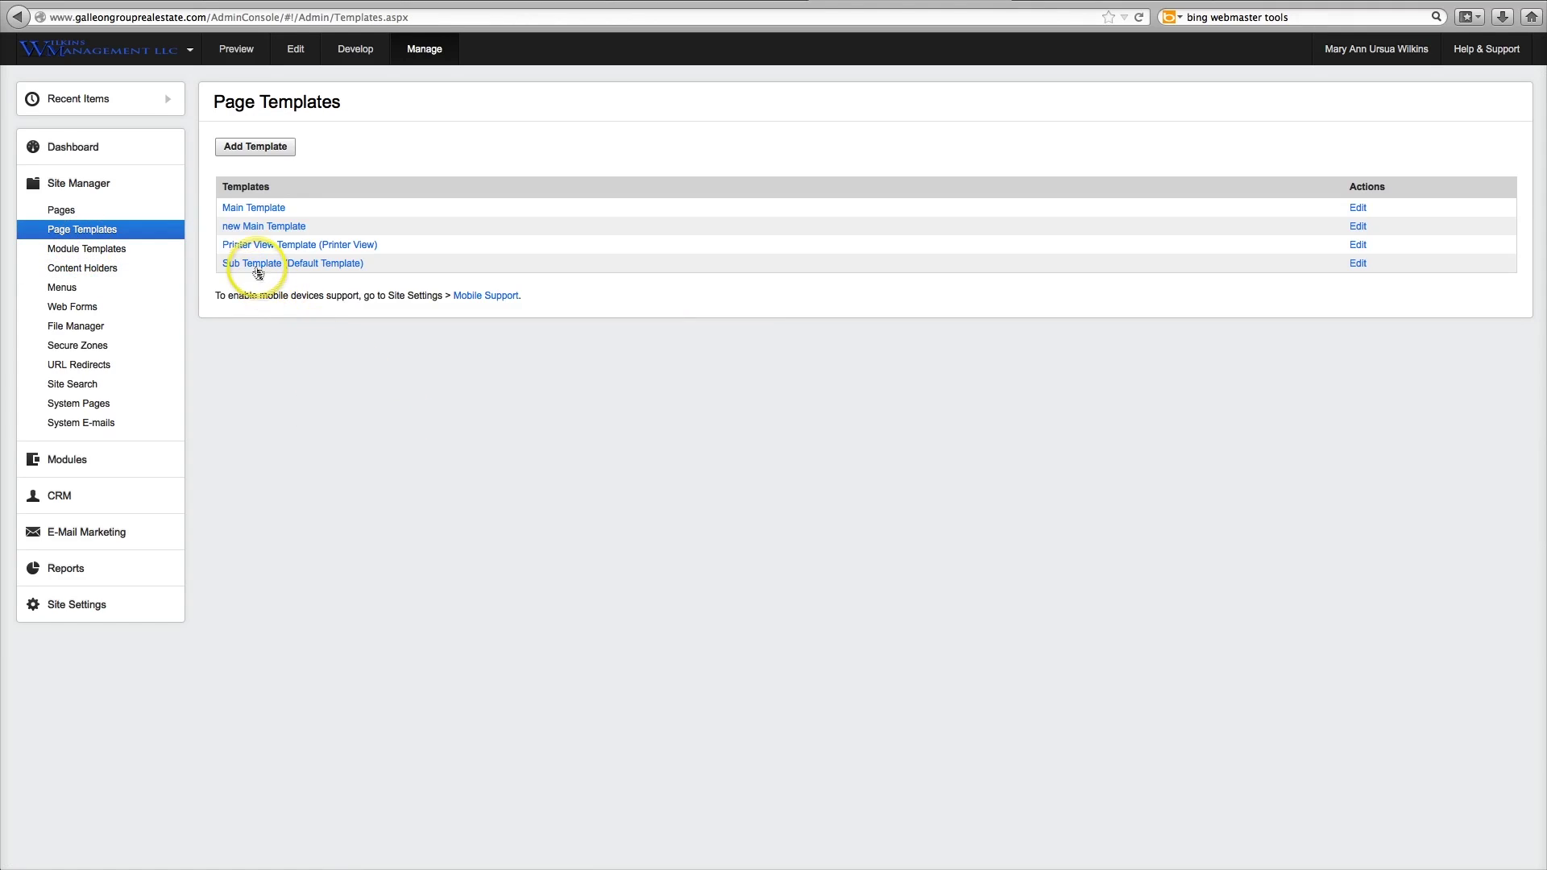
click(256, 269)
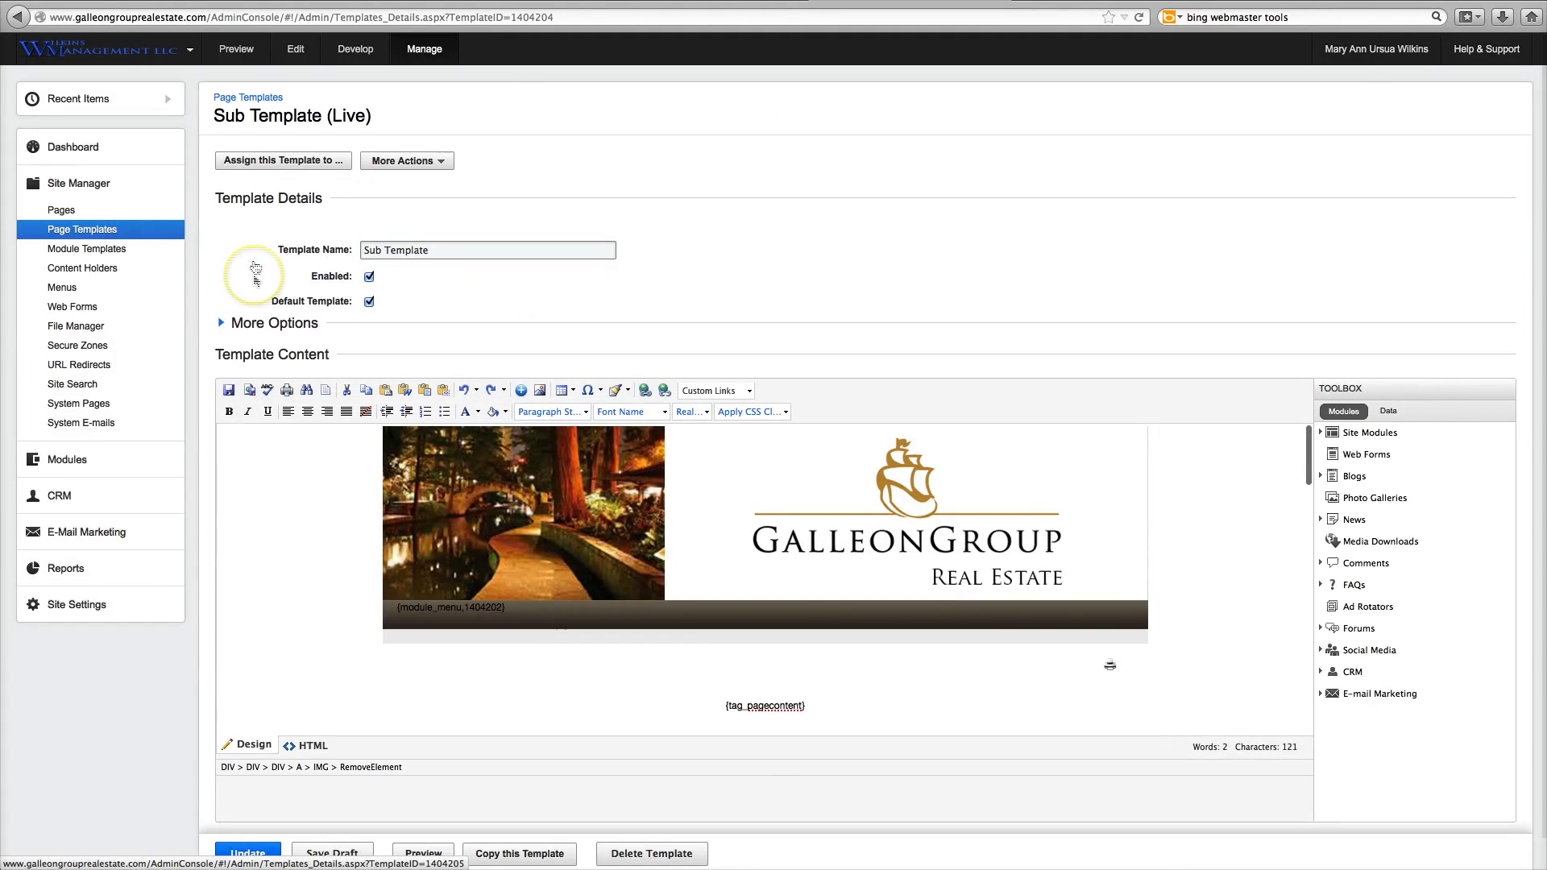
click(548, 487)
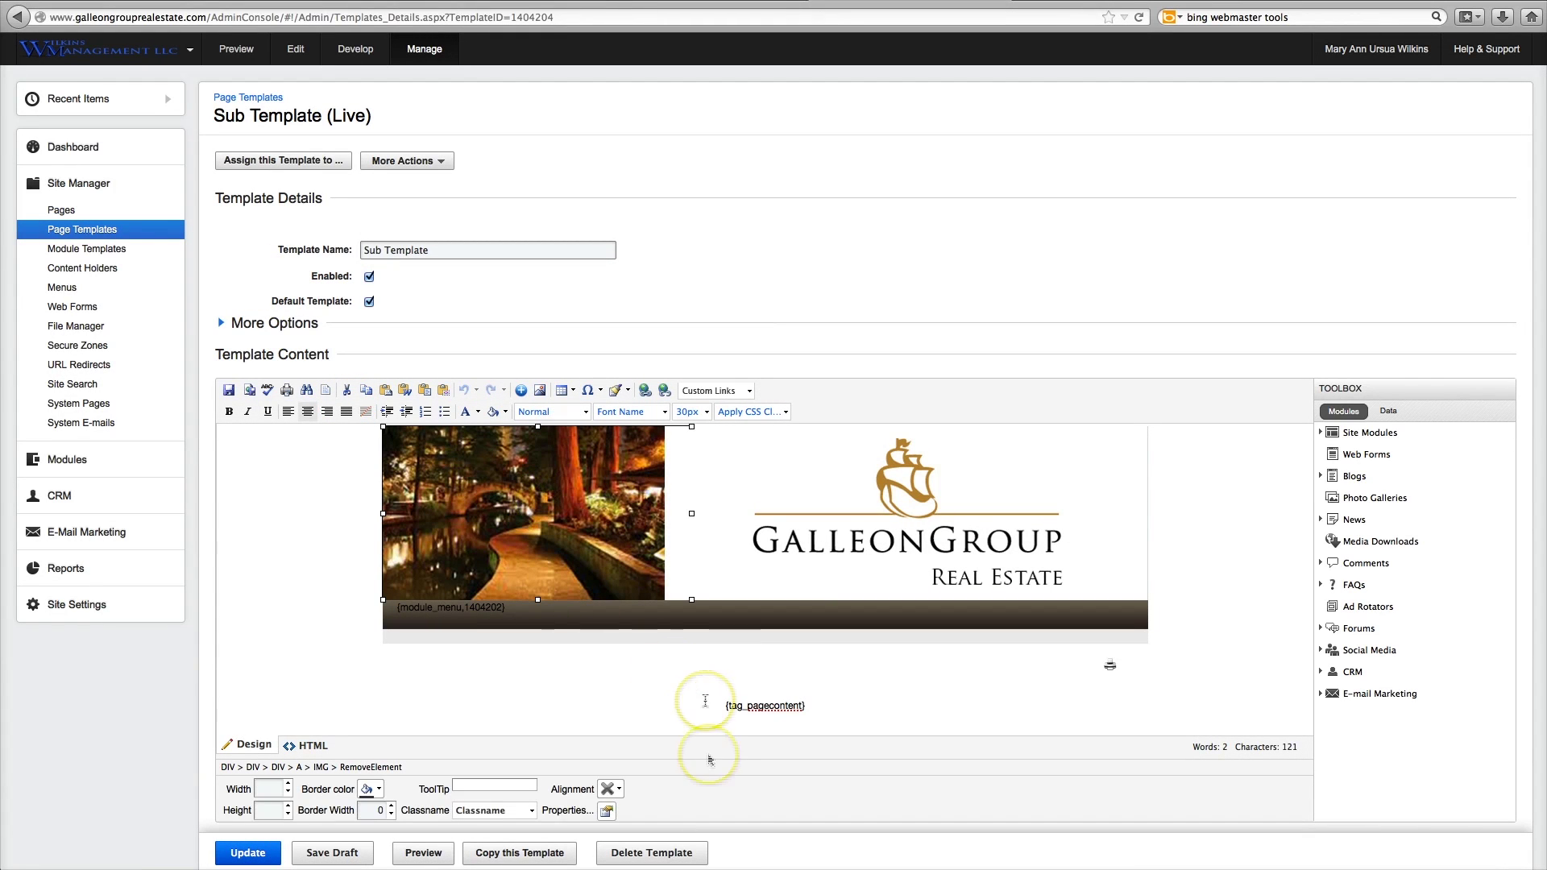
click(605, 812)
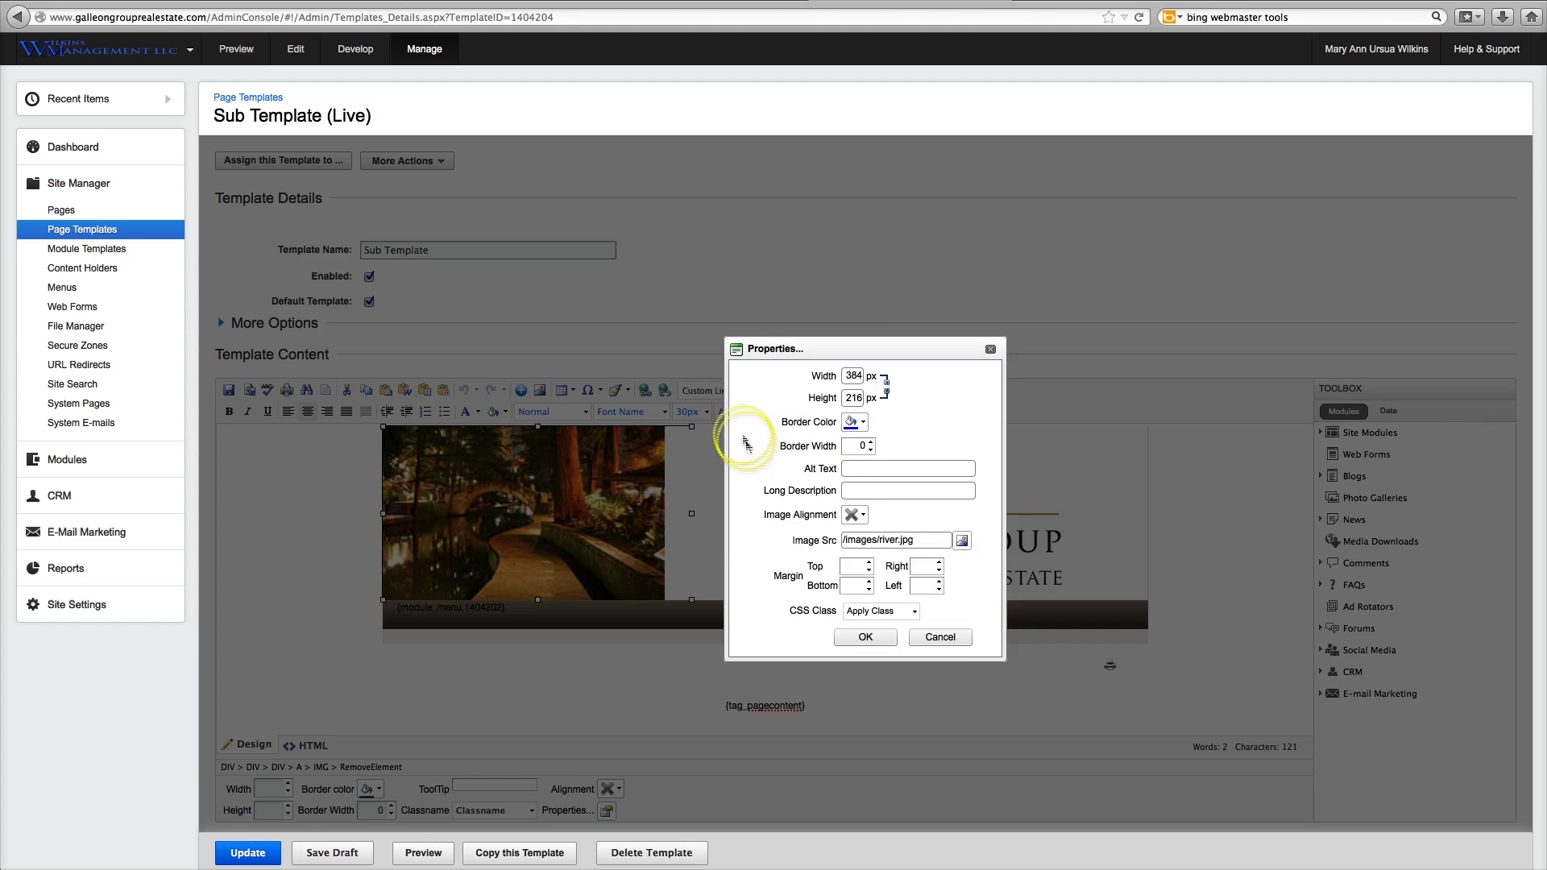
Set the photo's alt text and long description to 'Photo of river walk in San Antonio'
click(897, 470)
text(Photo of river walk in San)
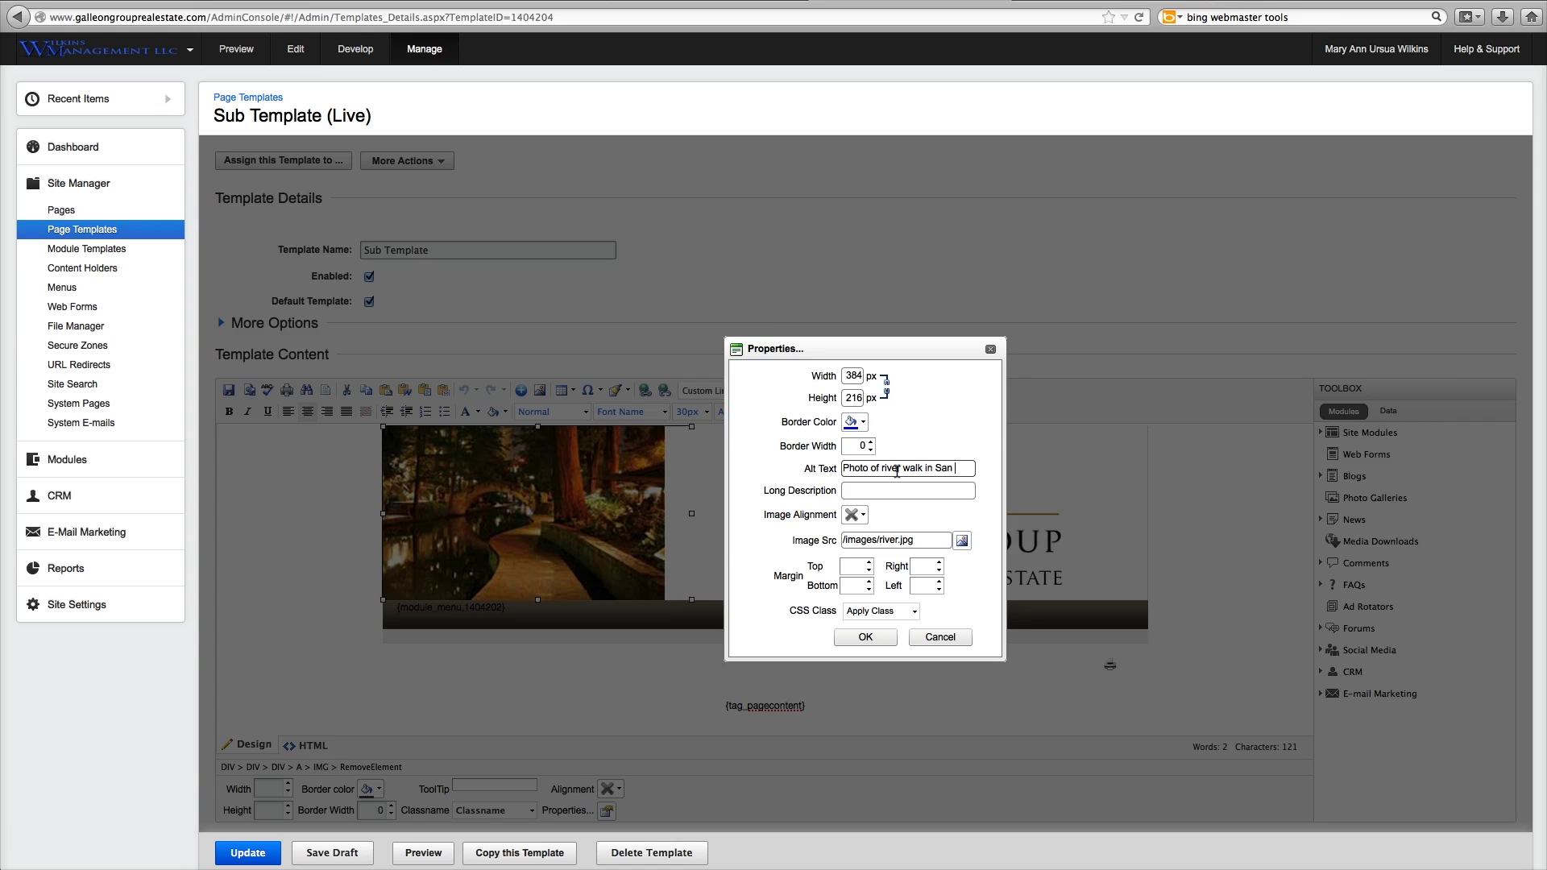
text(onio)
click(921, 490)
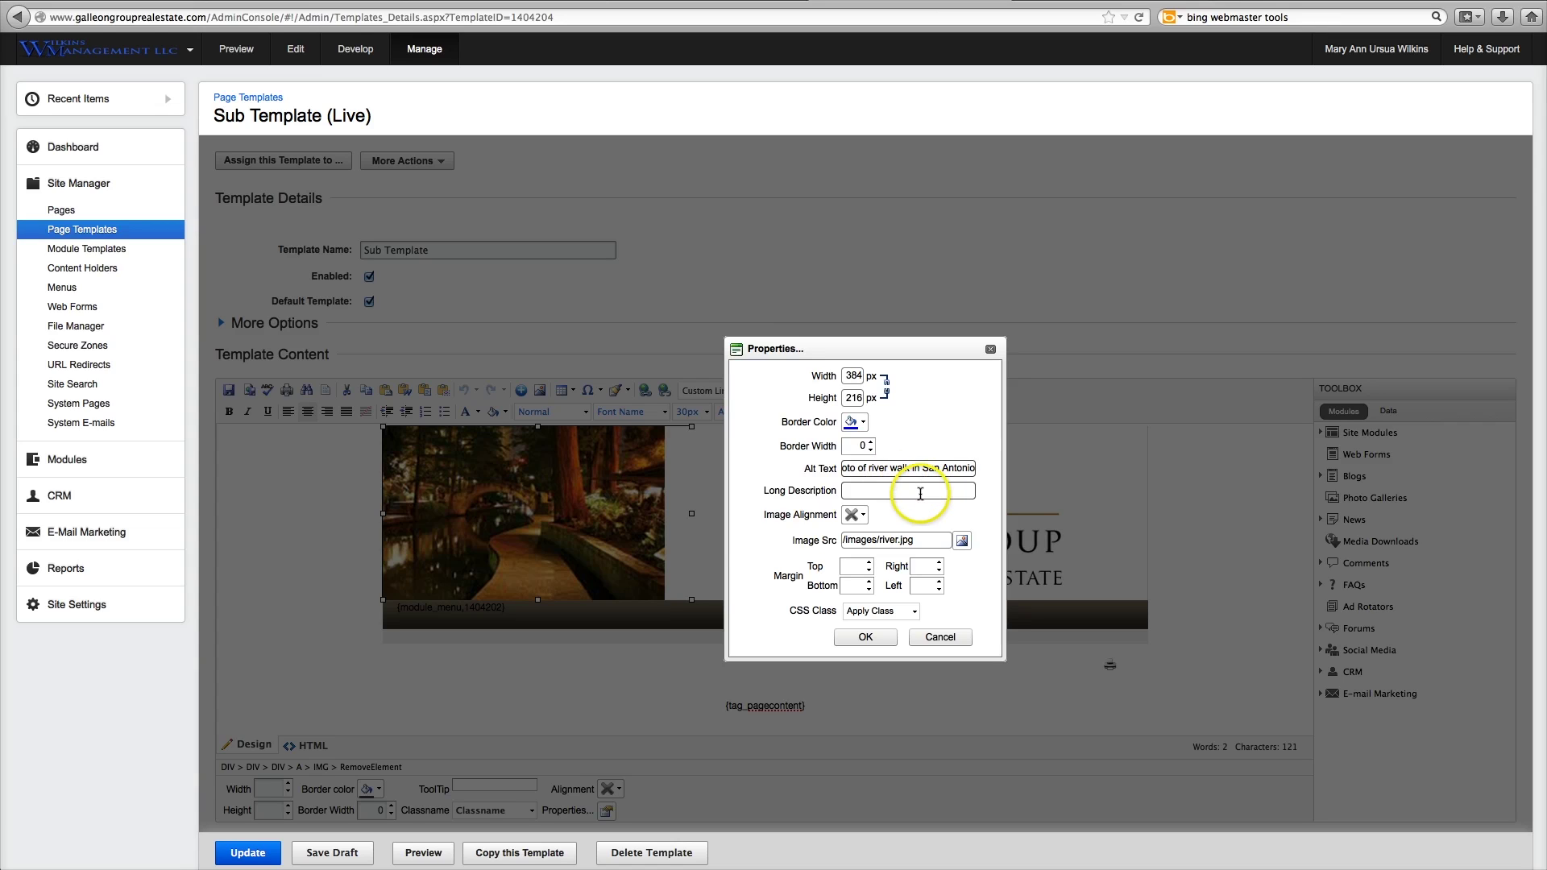
text(P)
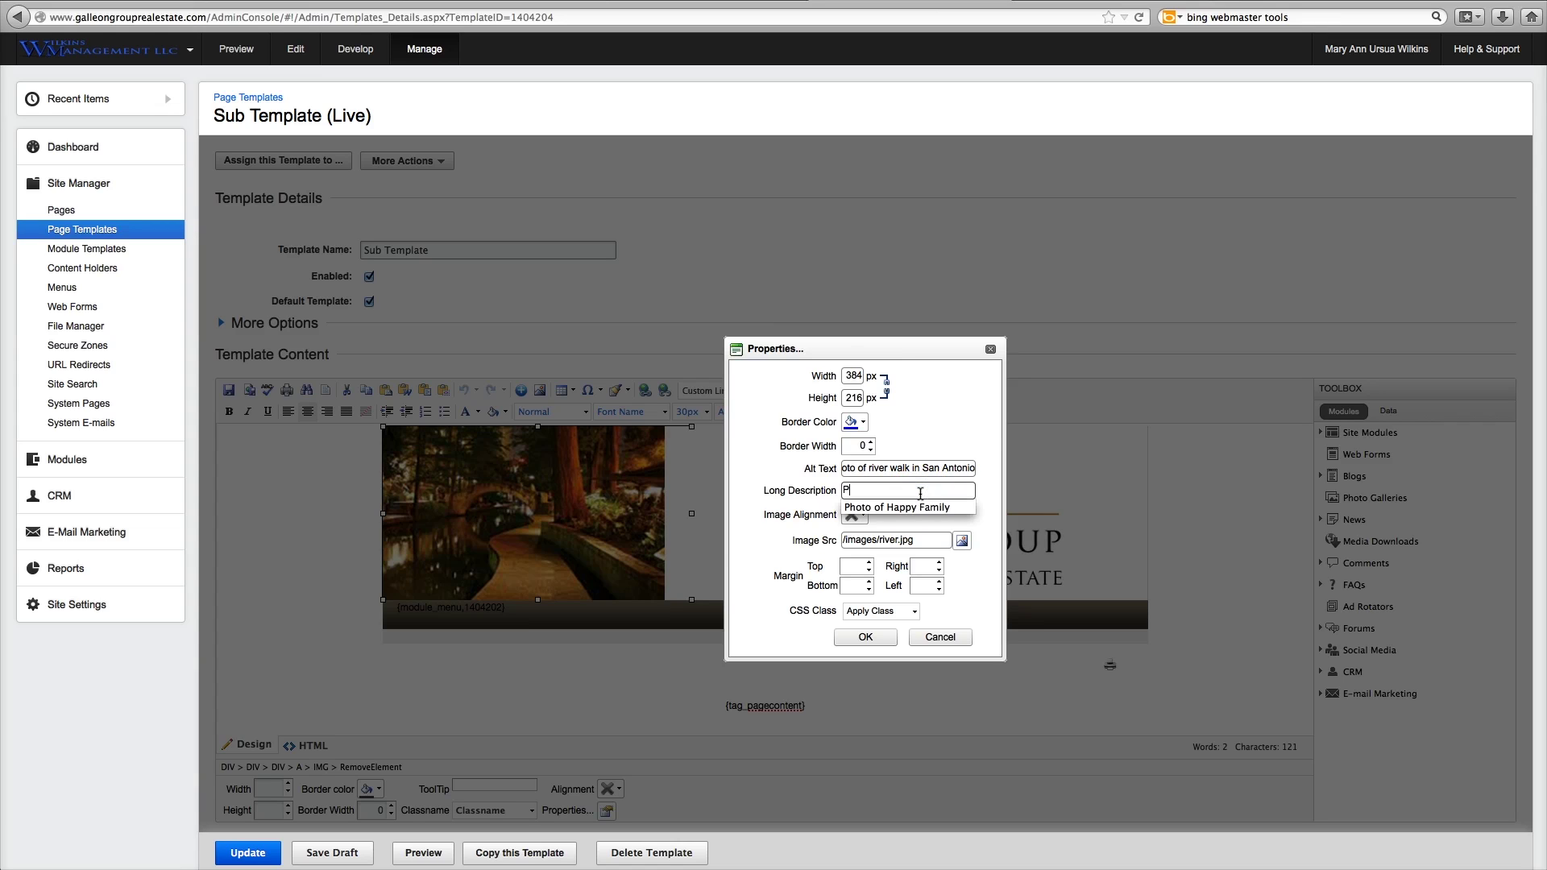
text(hoto of river walk in San Antonio)
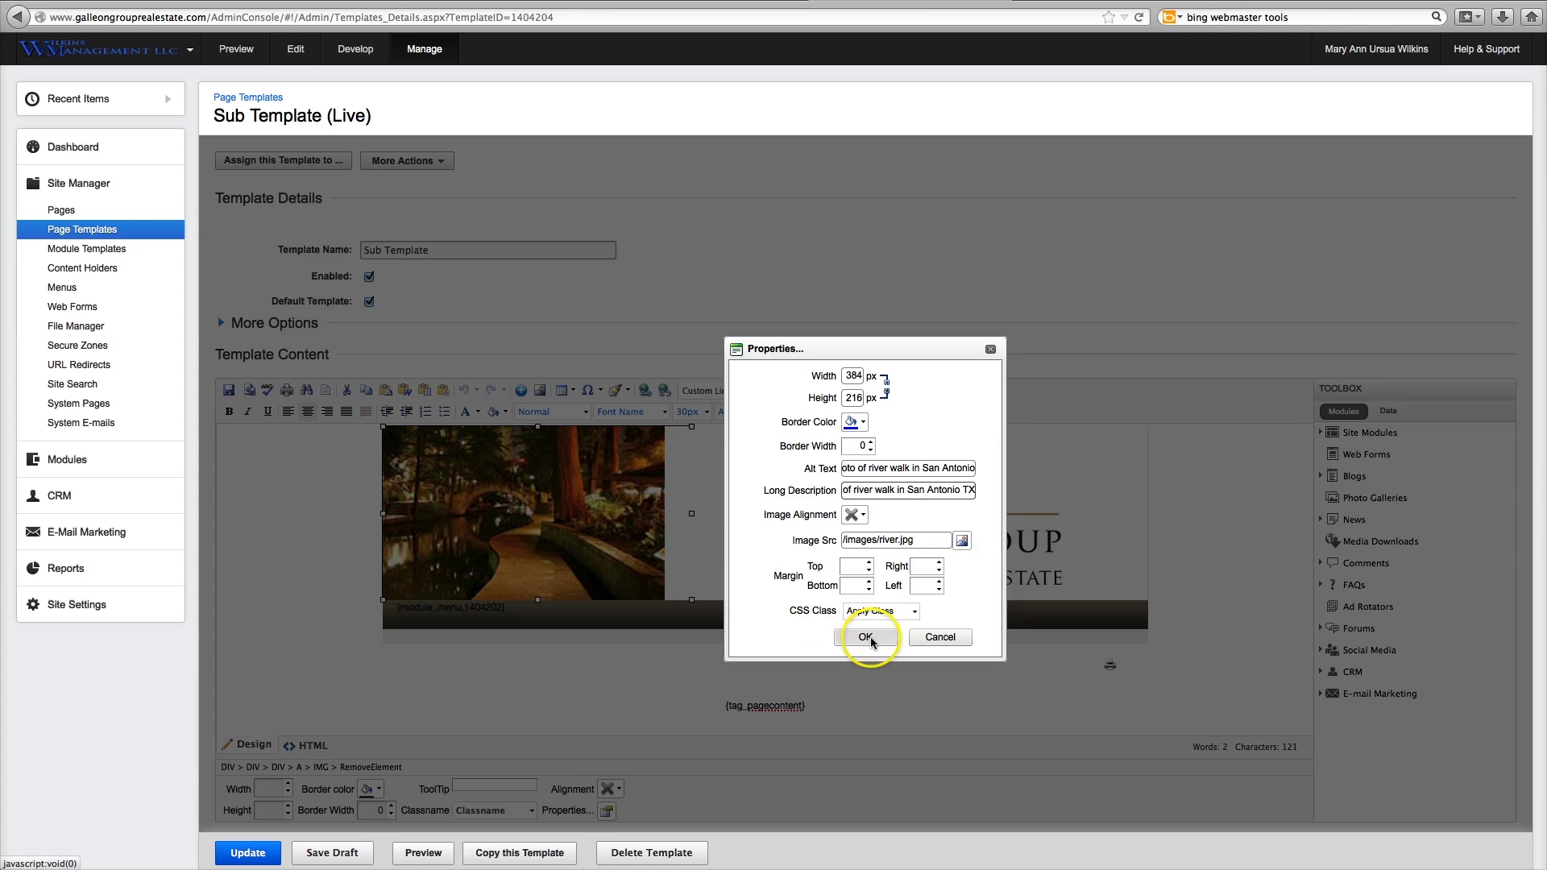
click(865, 637)
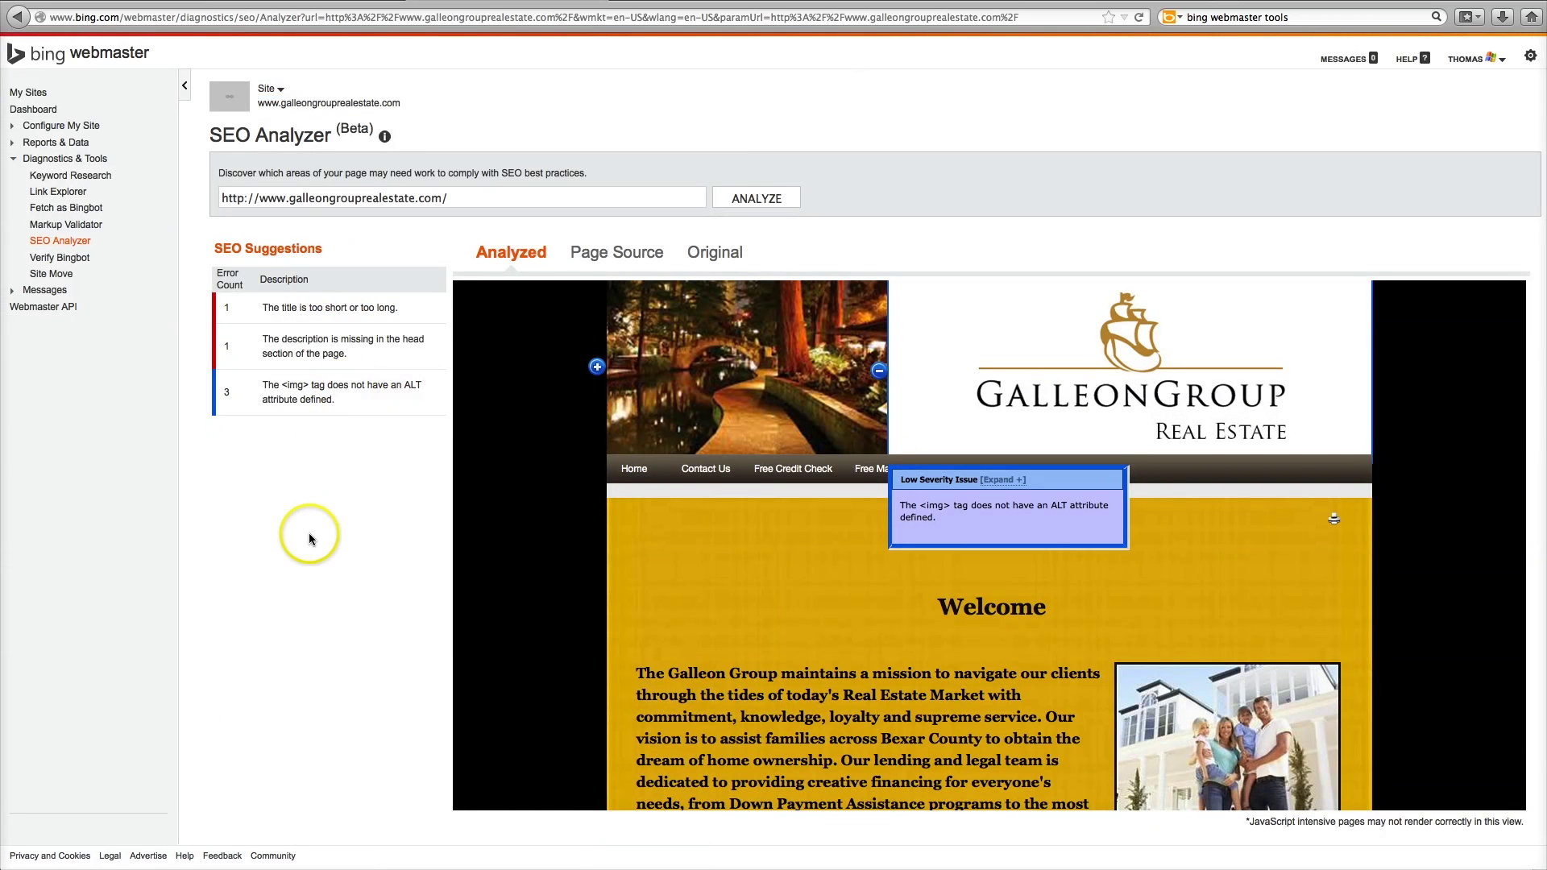
Re-analyze the home page and highlight the '<img> tag does not have an ALT attribute' suggestion
click(772, 201)
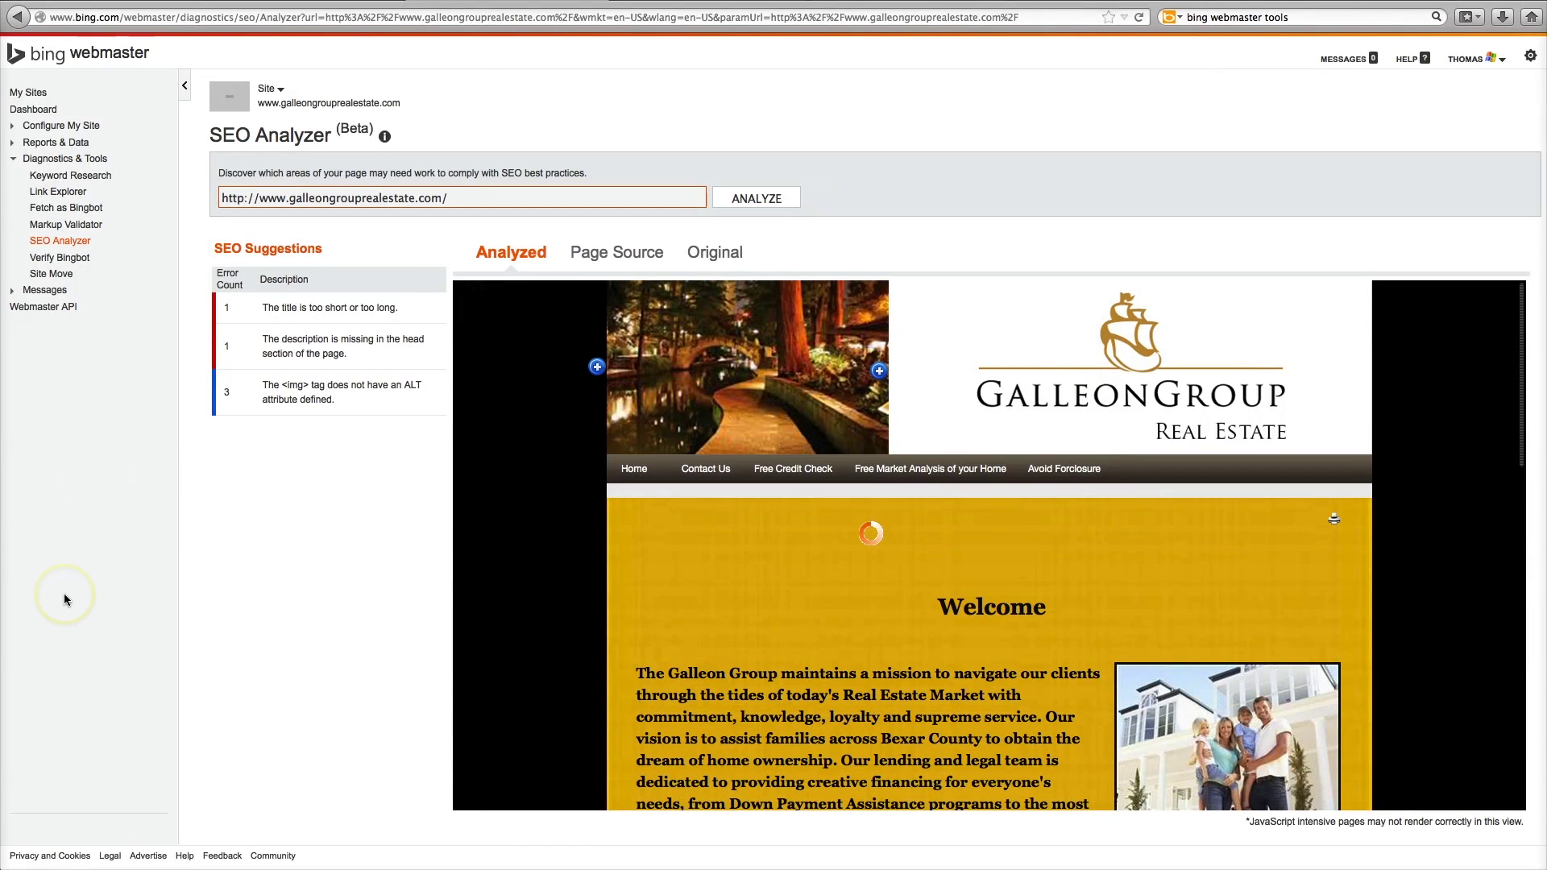
click(375, 393)
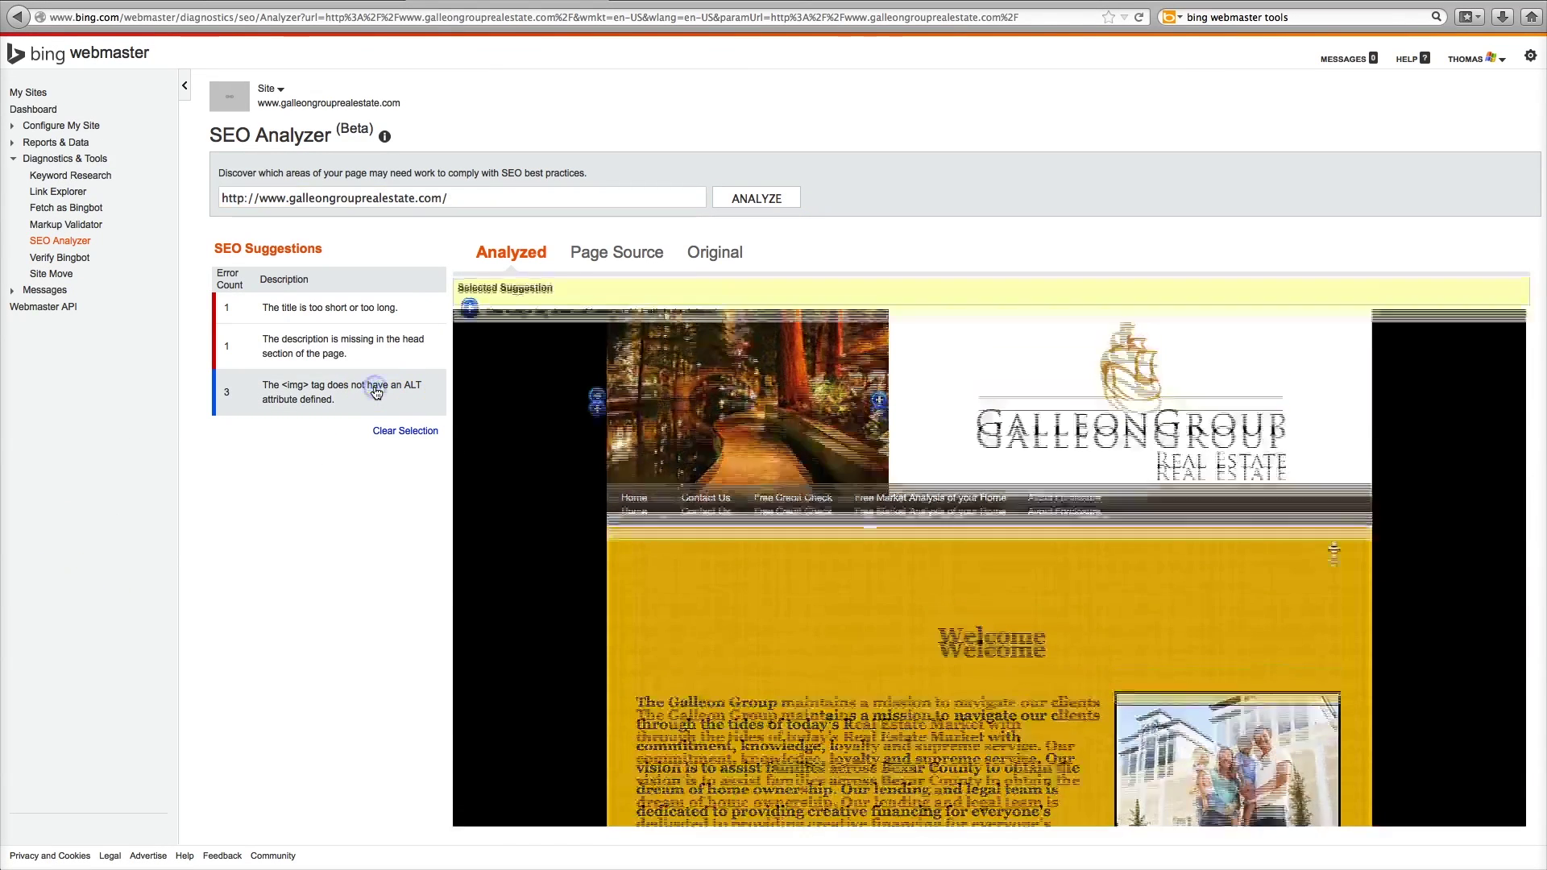